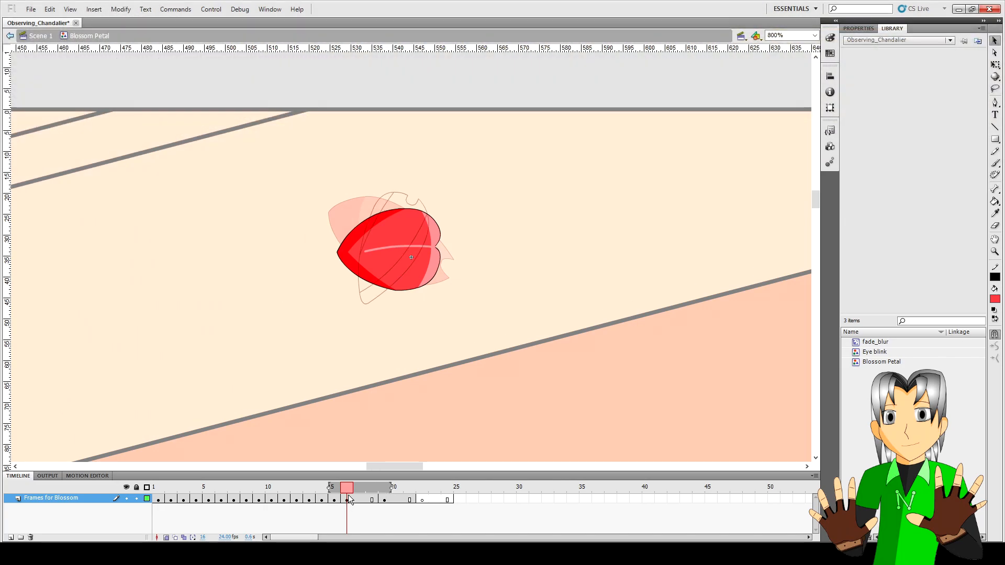
Insert a keyframe at frame 17 holding the petal from frame 16, and a blank keyframe at frame 18.
{"action": "left_click", "coordinate": [347, 499]}
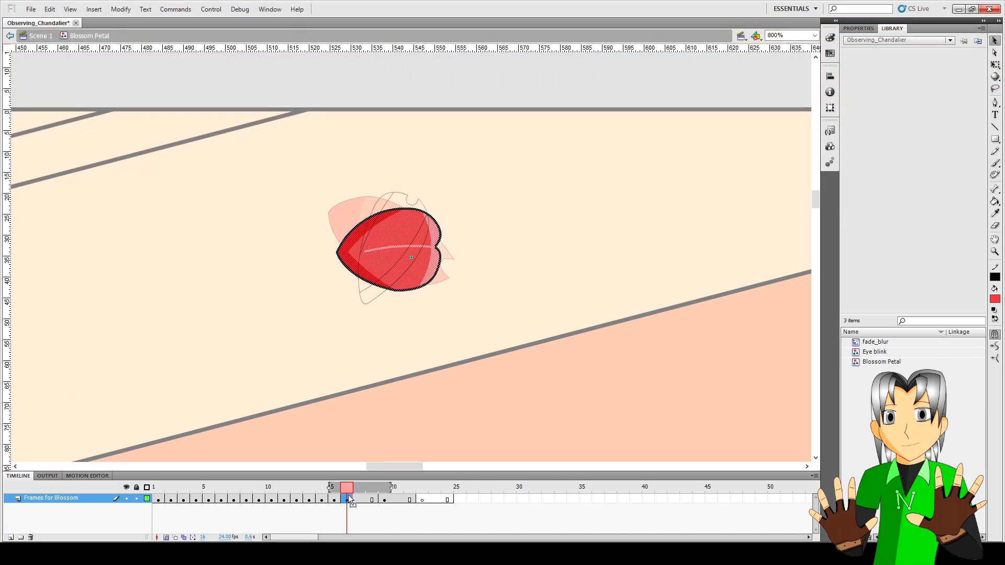
{"action": "left_click", "coordinate": [409, 347]}
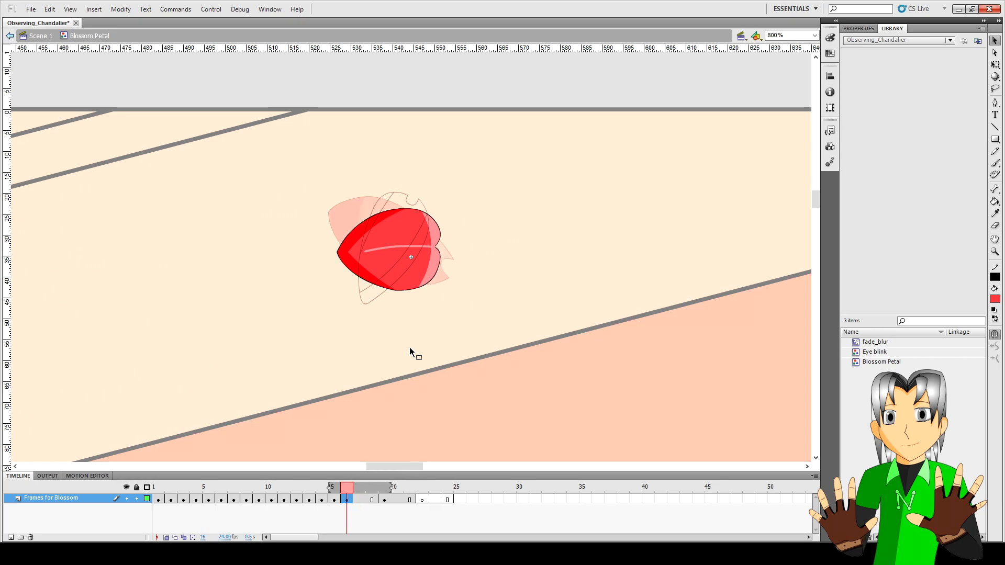
{"action": "key", "text": "period"}
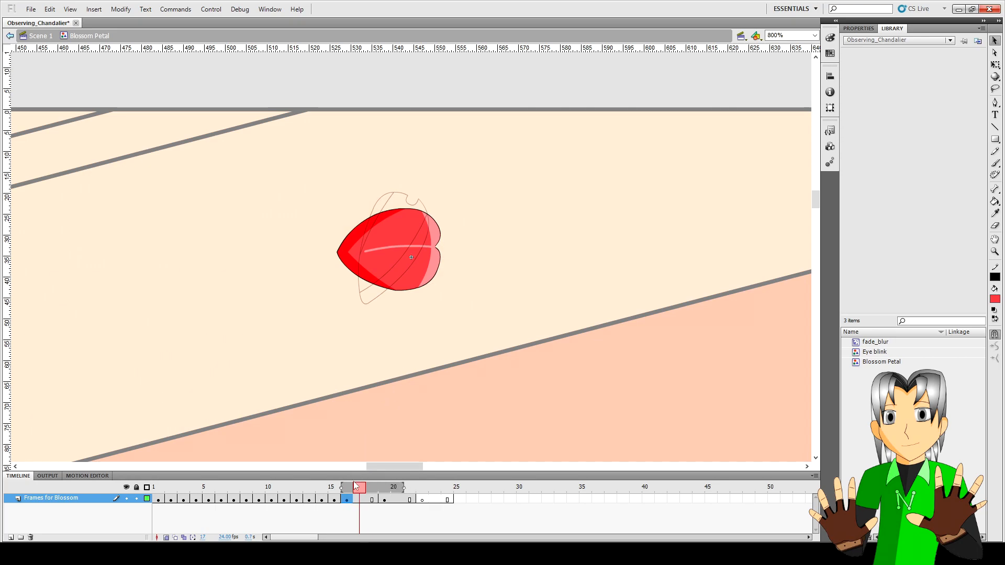
{"action": "left_click", "coordinate": [347, 500]}
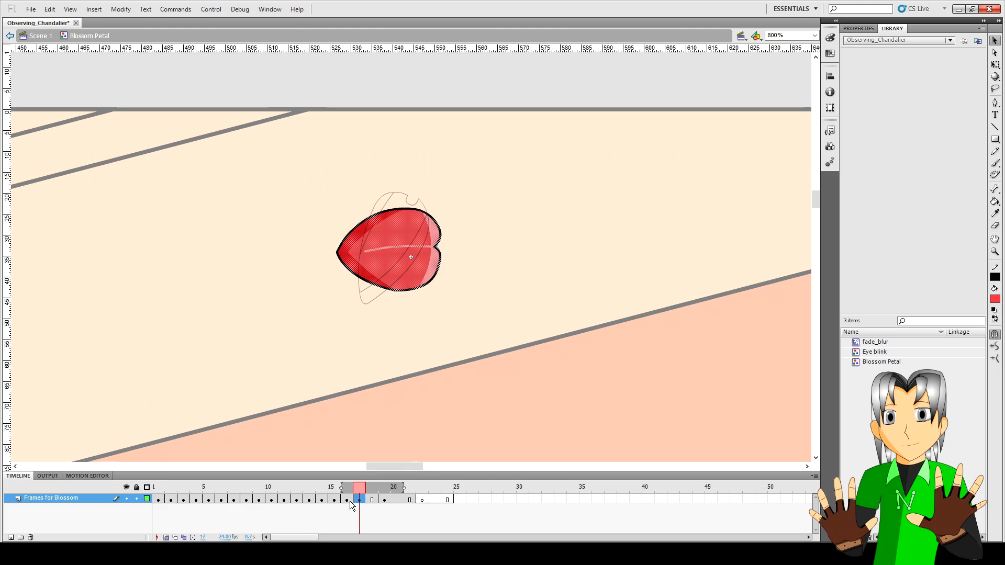
{"action": "left_click", "coordinate": [359, 500]}
{"action": "left_click", "coordinate": [372, 501]}
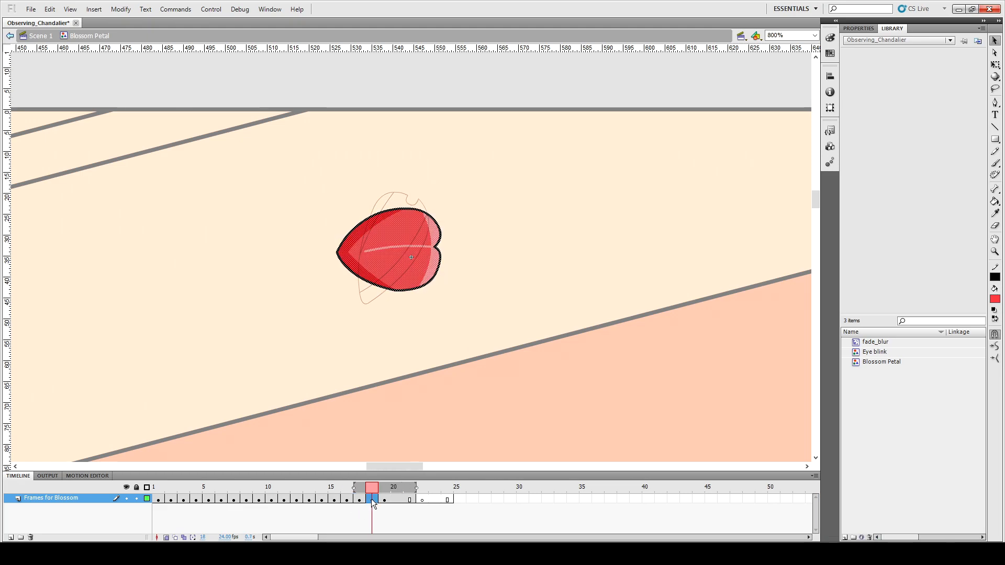
{"action": "left_click", "coordinate": [359, 500]}
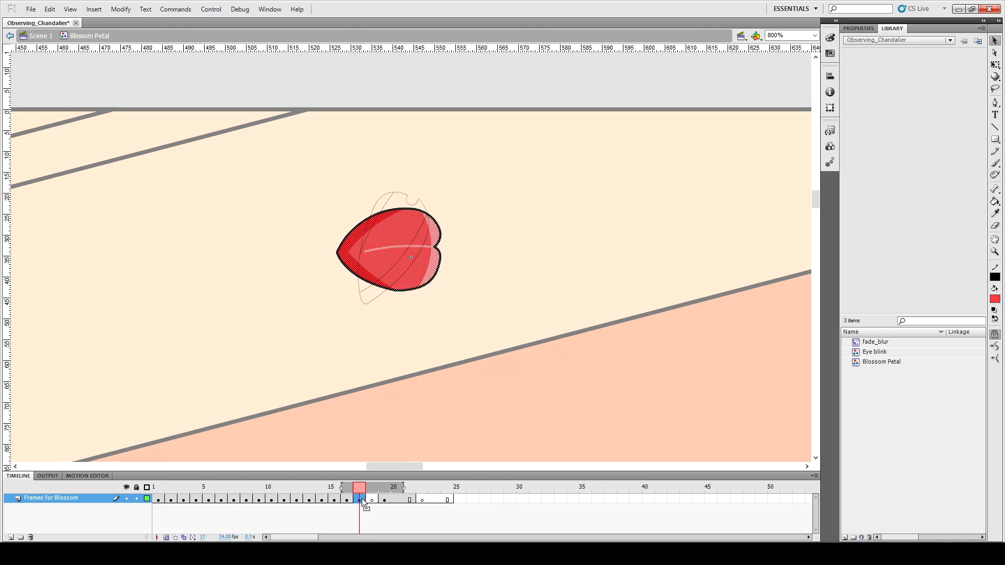
{"action": "left_click", "coordinate": [347, 500]}
{"action": "left_click", "coordinate": [359, 500]}
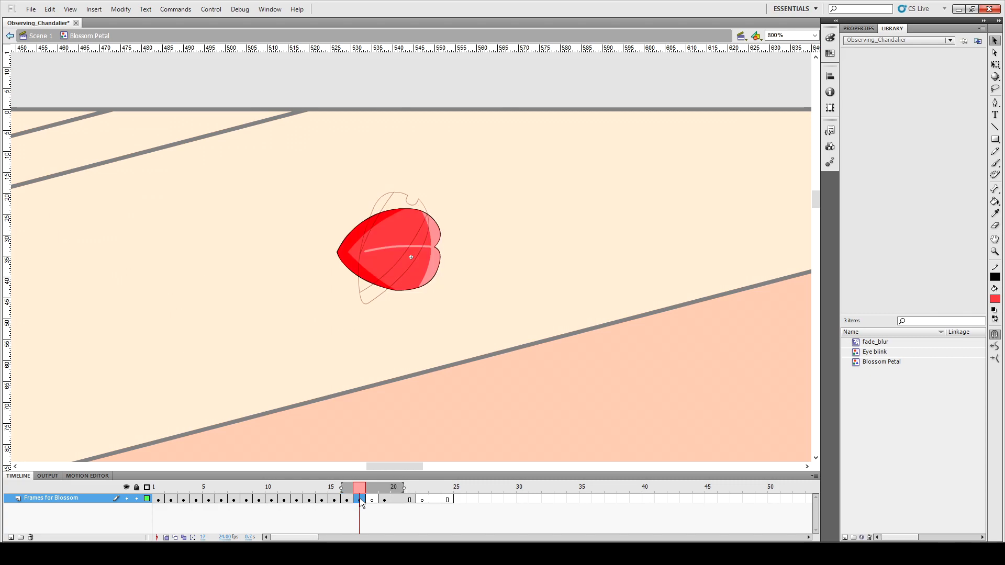
Rotate the frame 17 petal counterclockwise, and paste a copy in place on frame 18, rotated further counterclockwise.
{"action": "key", "text": "q"}
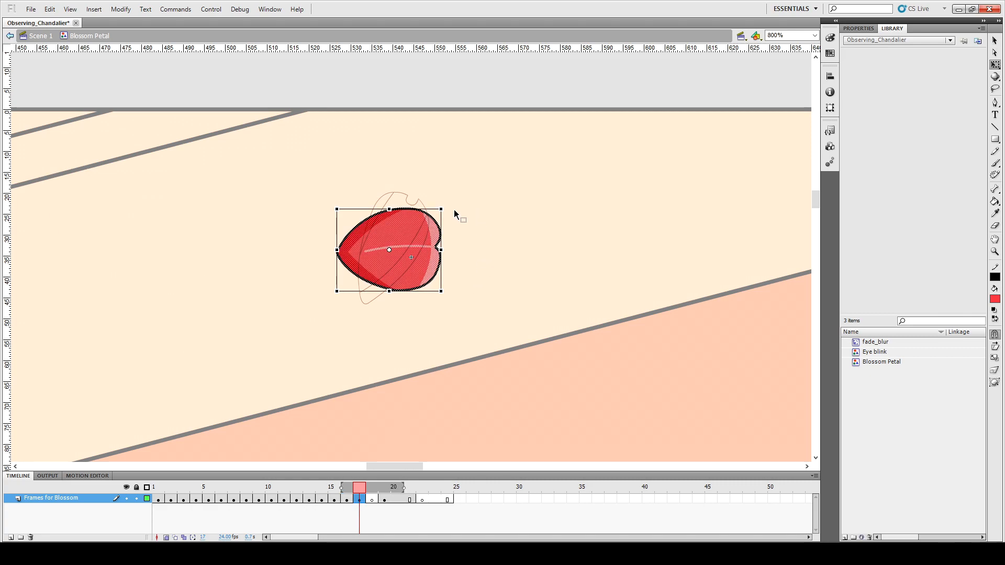
{"action": "left_click_drag", "start_coordinate": [448, 205], "coordinate": [440, 166]}
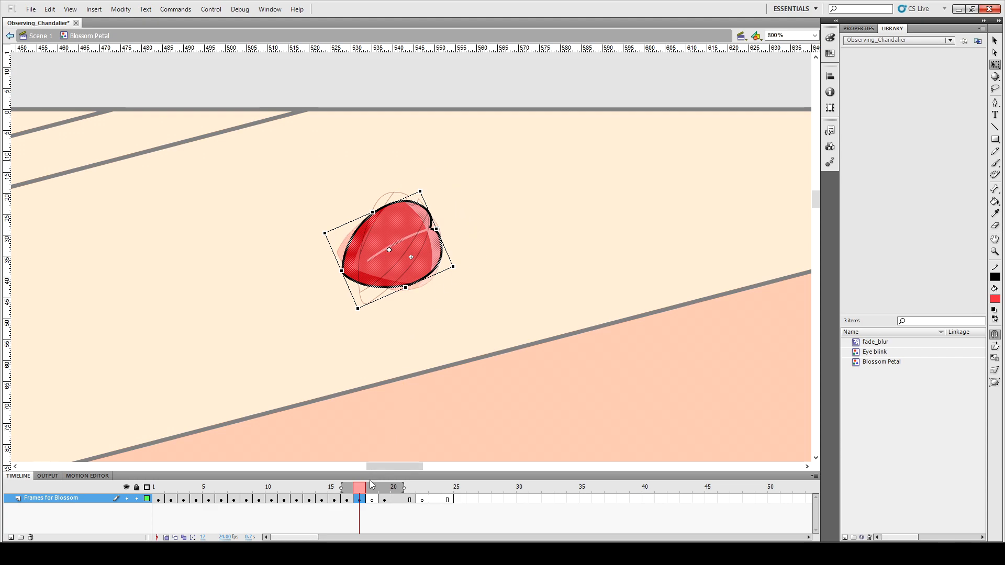
{"action": "key", "text": "."}
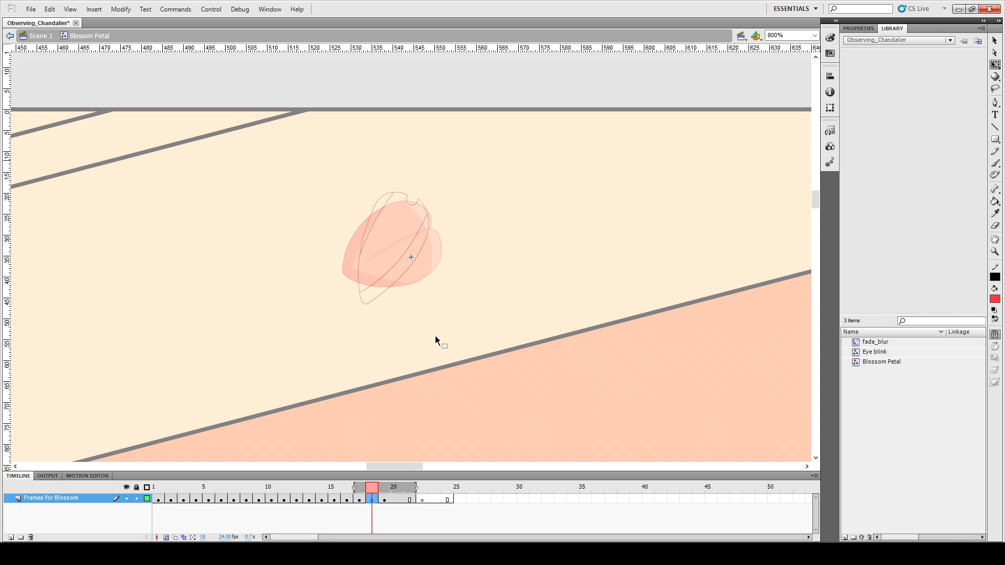
{"action": "key", "text": "ctrl+shift+v"}
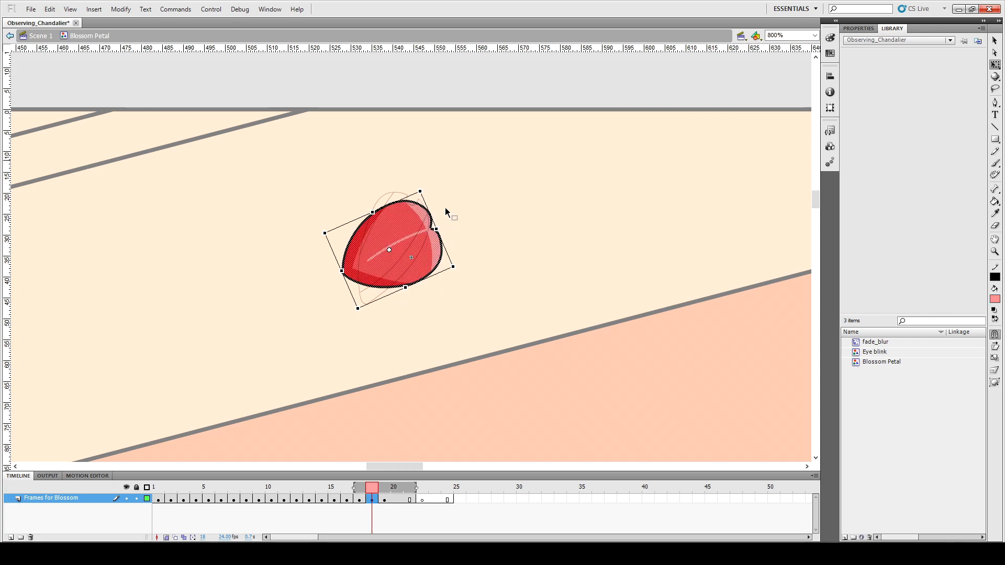
{"action": "left_click_drag", "start_coordinate": [425, 188], "coordinate": [400, 166]}
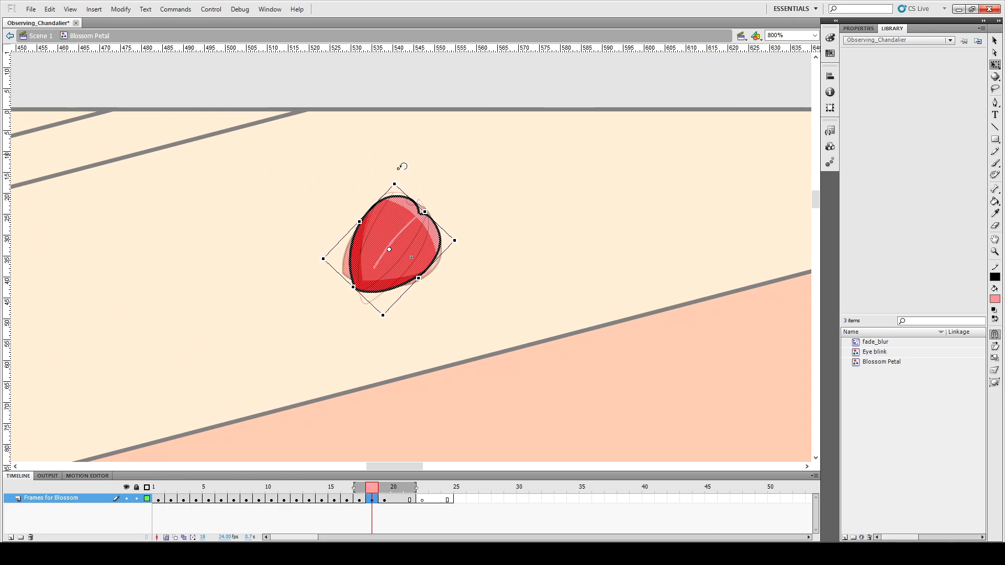
{"action": "left_click", "coordinate": [479, 215]}
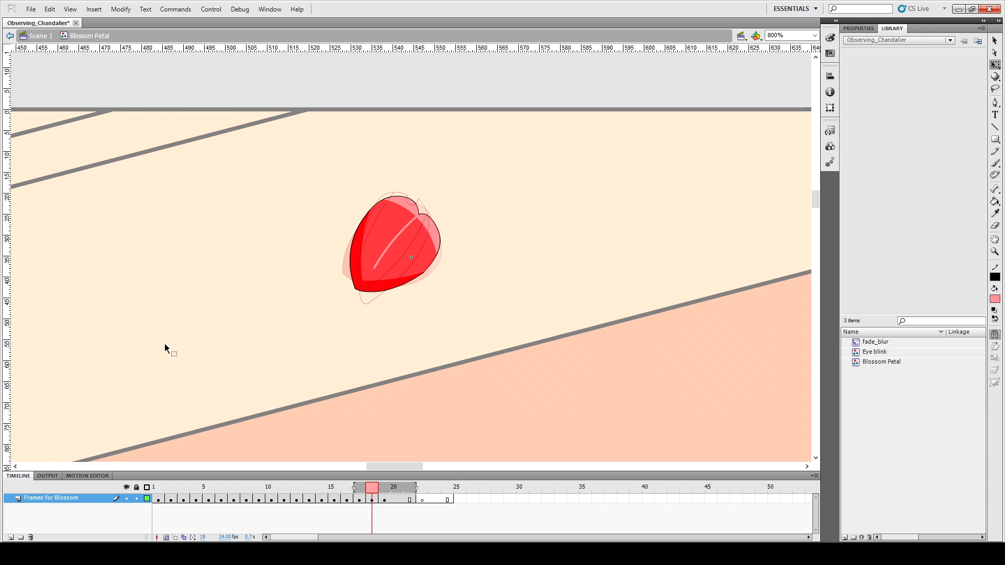
Turn off onion skinning and fill the large central area of the frame 19 petal with the medium red.
{"action": "left_click", "coordinate": [166, 538]}
{"action": "key", "text": "k"}
{"action": "key", "text": "."}
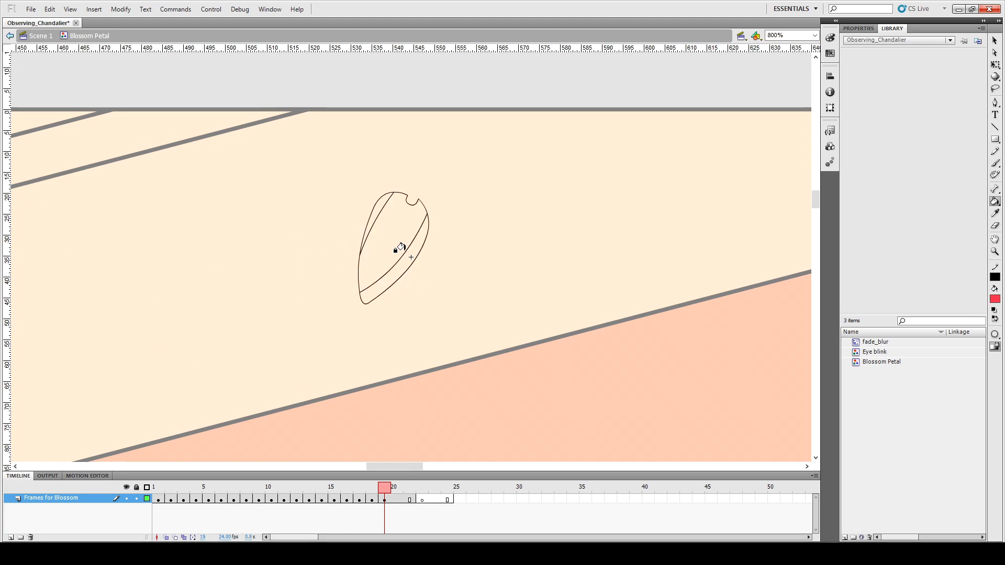
{"action": "key", "text": "comma"}
{"action": "key", "text": "."}
{"action": "left_click", "coordinate": [388, 246]}
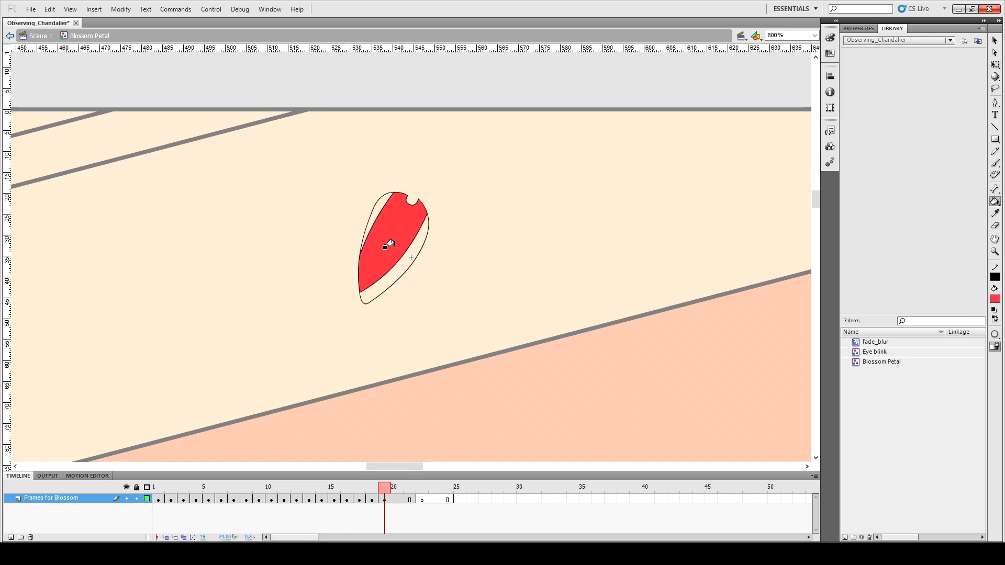
Fill the frame 19 petal's lower-right strip with the shadow red and its upper-left strip with the light pink, both sampled from frame 18.
{"action": "key", "text": "comma"}
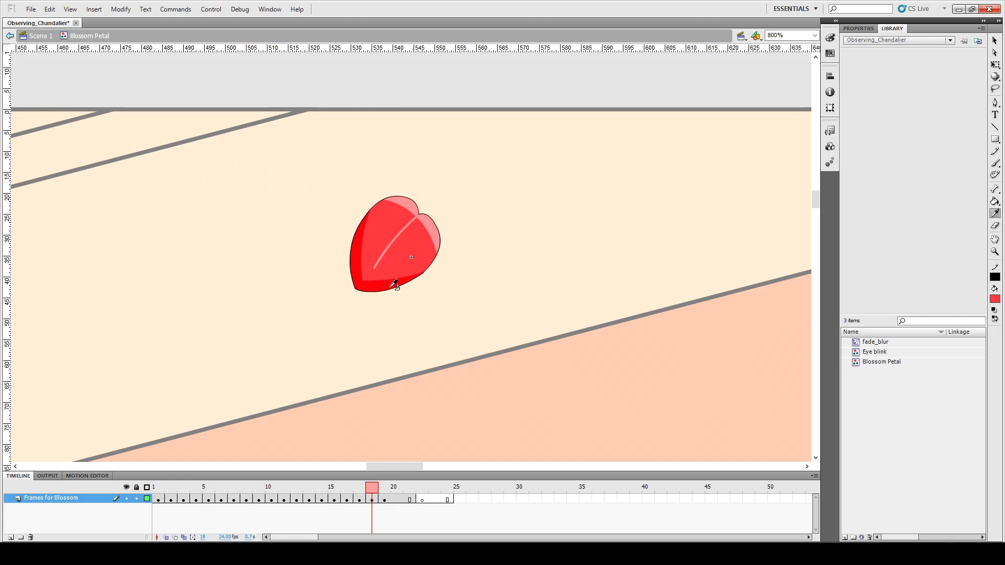
{"action": "key", "text": "period"}
{"action": "left_click", "coordinate": [387, 282]}
{"action": "key", "text": "comma"}
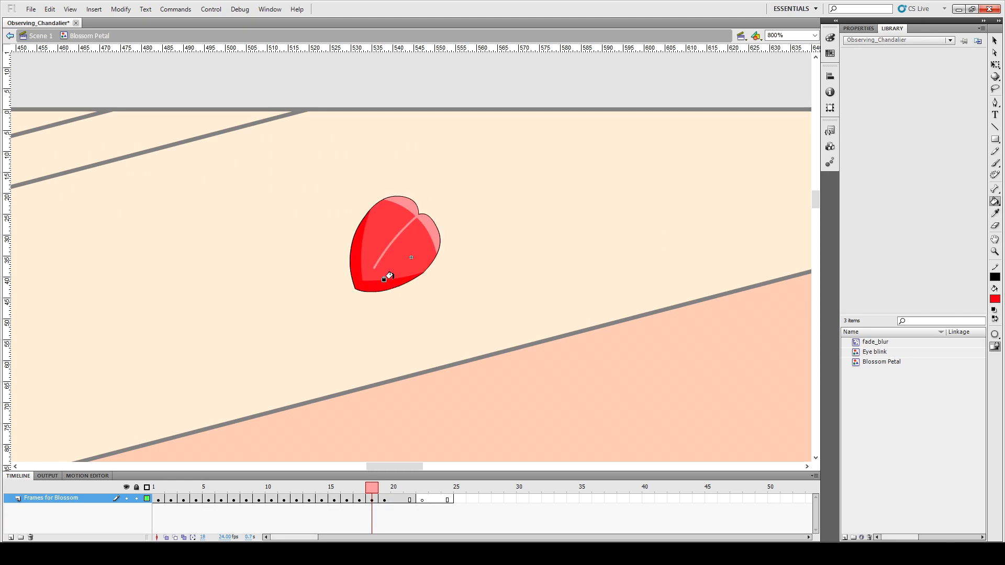
{"action": "key", "text": "i"}
{"action": "left_click", "coordinate": [399, 200]}
{"action": "key", "text": "period"}
{"action": "left_click", "coordinate": [378, 203]}
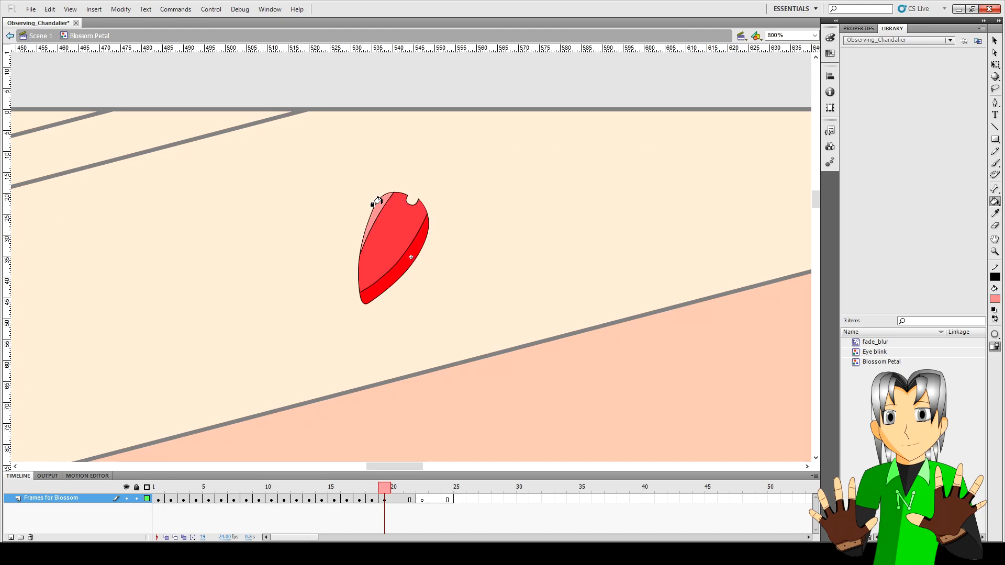
Delete the two inner black lines that separate the highlight and shadow areas of the frame 19 petal.
{"action": "key", "text": "v"}
{"action": "left_click", "coordinate": [383, 208]}
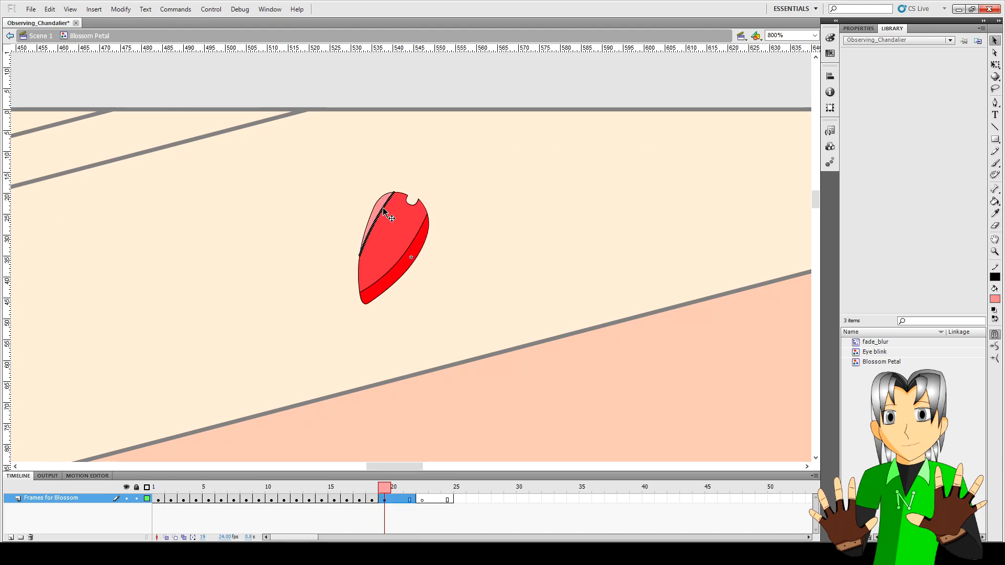
{"action": "key", "text": "ctrl+equal"}
{"action": "key", "text": "Delete"}
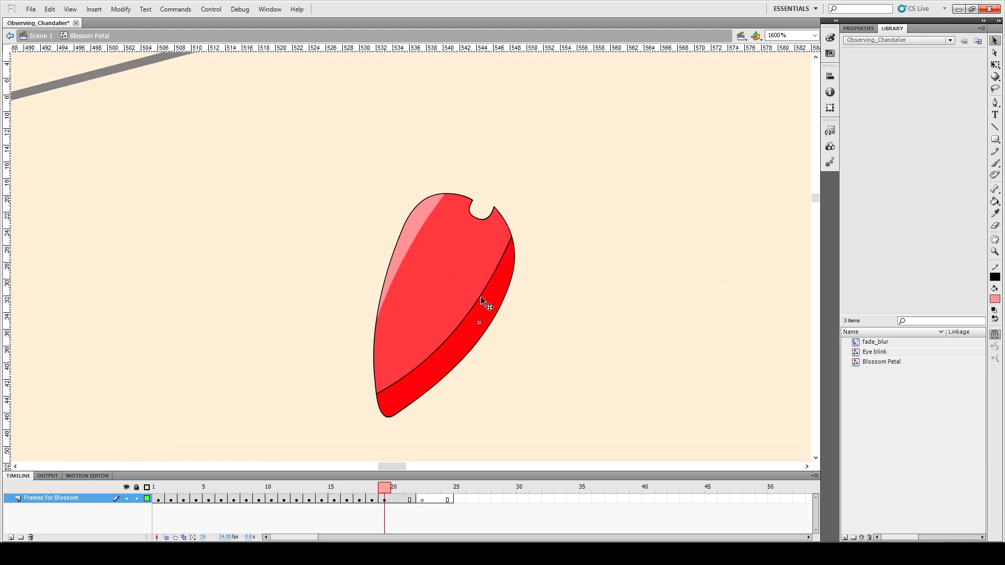
{"action": "left_click", "coordinate": [482, 298]}
{"action": "key", "text": "Delete"}
Draw a centre vein line from the petal's notch down toward its tip and bend it slightly.
{"action": "key", "text": "n"}
{"action": "mouse_move", "coordinate": [475, 218]}
{"action": "left_mouse_down"}
{"action": "mouse_move", "coordinate": [449, 299]}
{"action": "mouse_move", "coordinate": [417, 344]}
{"action": "left_mouse_up"}
{"action": "key", "text": "v"}
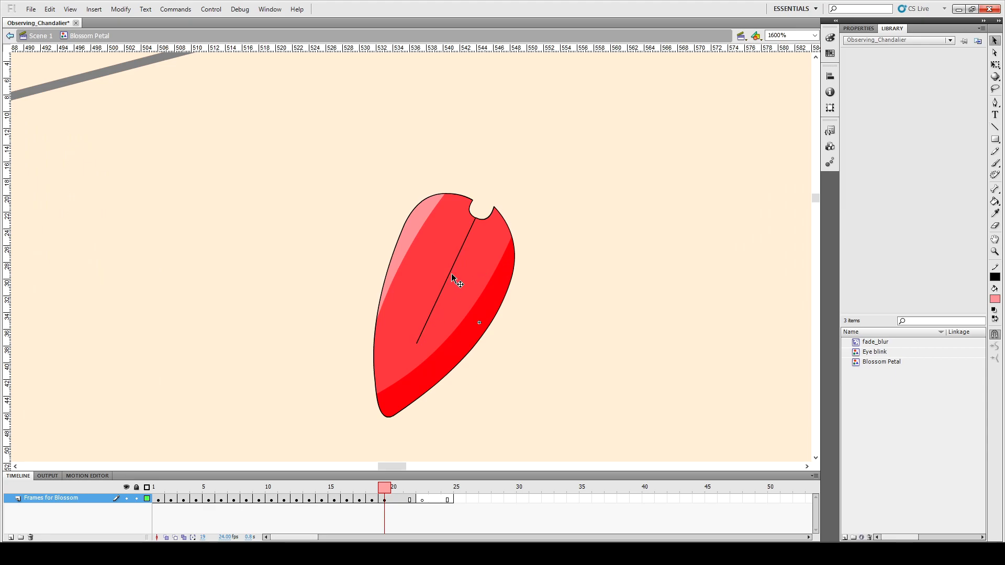
{"action": "left_click_drag", "start_coordinate": [448, 274], "coordinate": [446, 275]}
Apply the pink vein stroke sampled from the frame 18 petal to the new centre line on frame 19.
{"action": "key", "text": "comma"}
{"action": "key", "text": "i"}
{"action": "left_click", "coordinate": [457, 275]}
{"action": "key", "text": "period"}
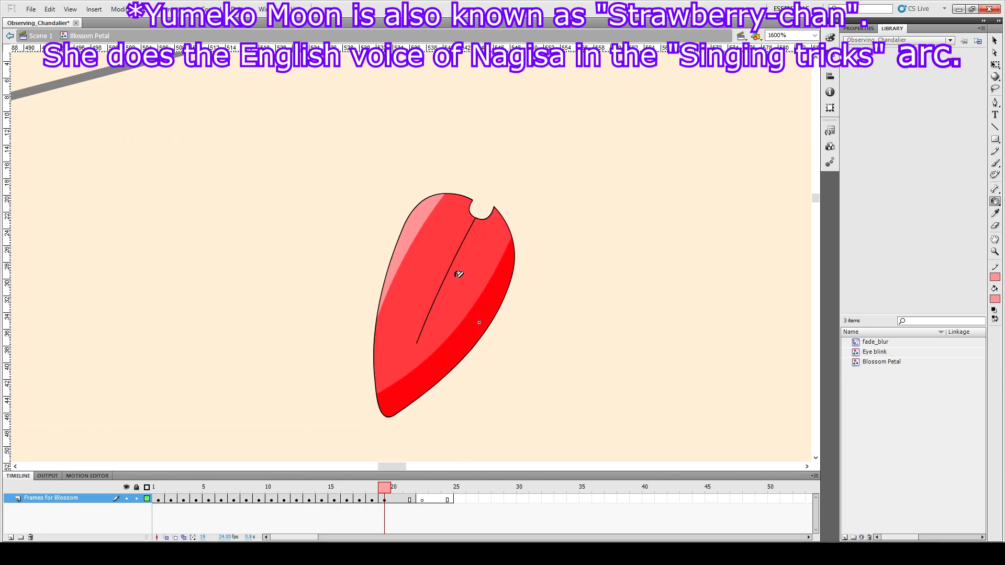
{"action": "left_click", "coordinate": [449, 274]}
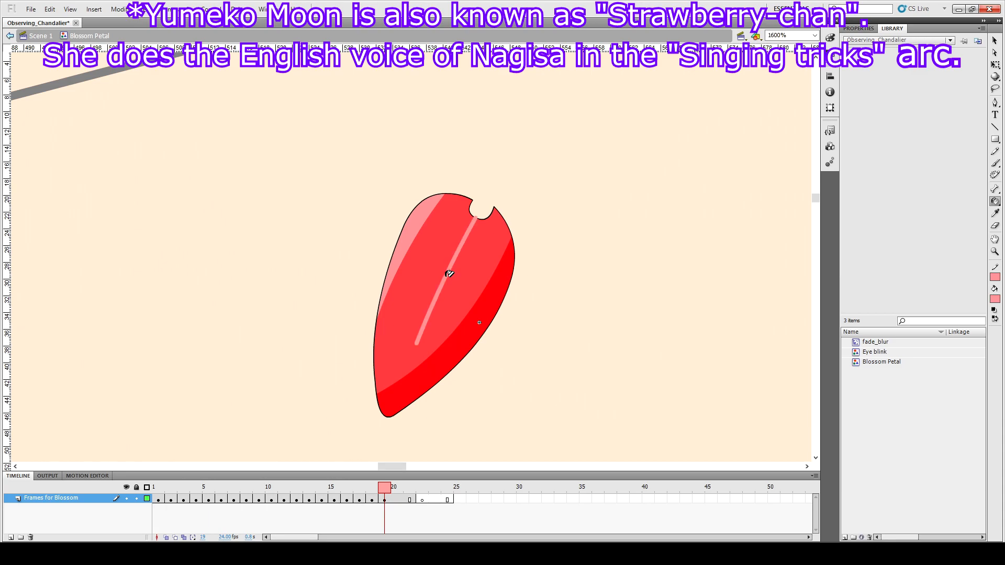
{"action": "key", "text": "v"}
{"action": "key", "text": "ctrl+s"}
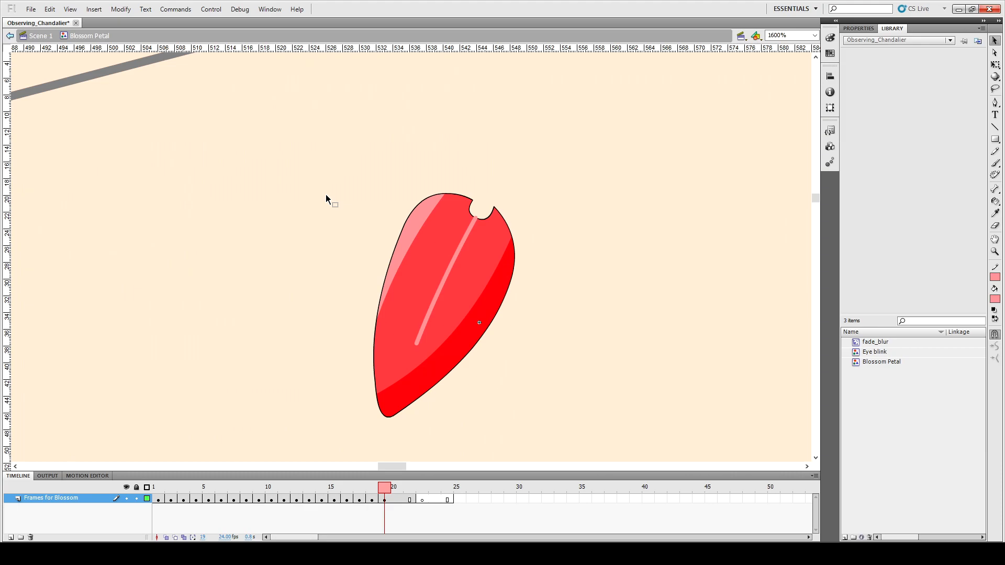
On frame 22, turn on onion skinning and draw a short curve down from the ghosted petal's upper edge with the Pen tool.
{"action": "left_click", "coordinate": [422, 502]}
{"action": "left_click", "coordinate": [166, 538]}
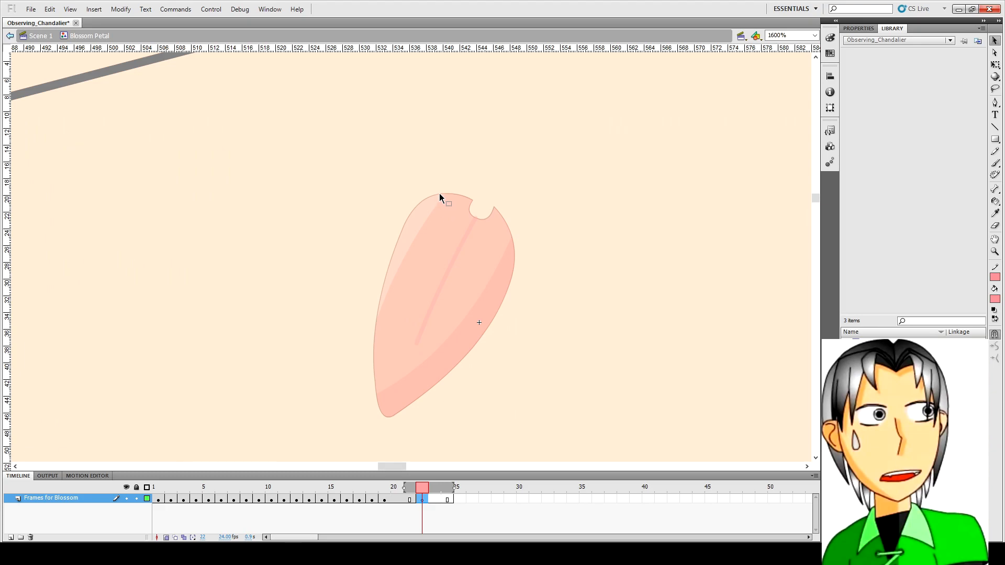
{"action": "key", "text": "p"}
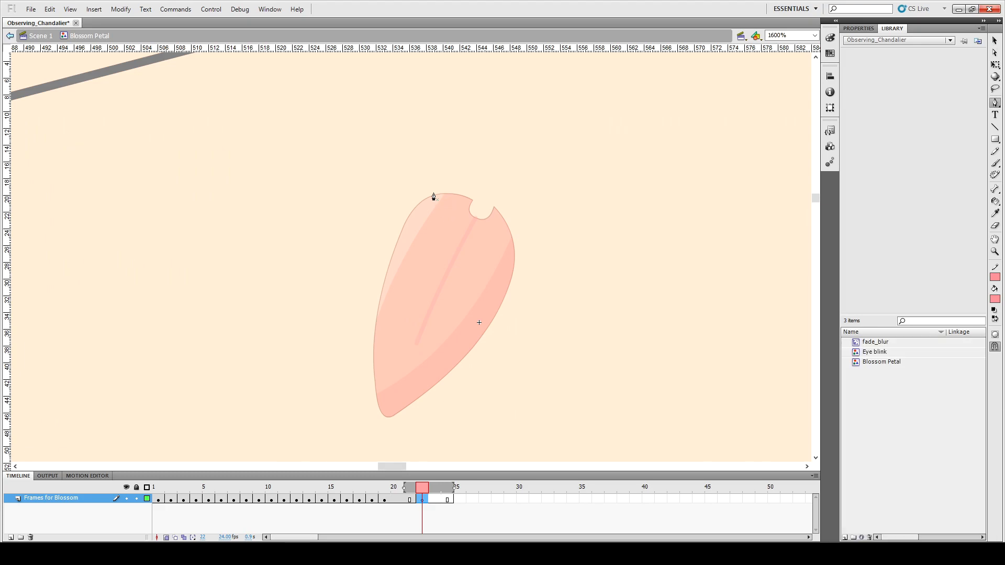
{"action": "left_click_drag", "start_coordinate": [433, 196], "coordinate": [453, 273]}
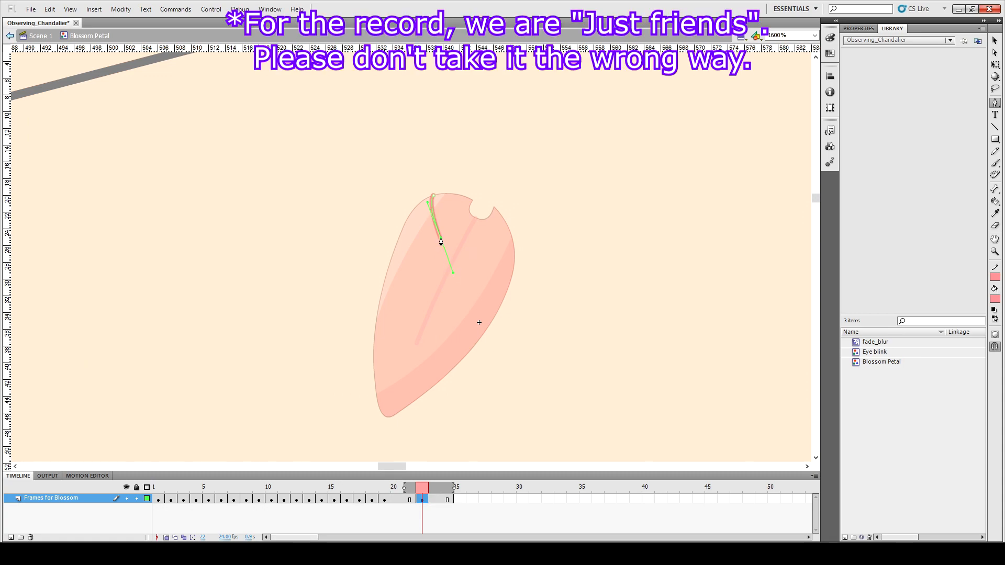
Change the short curve's stroke color to black.
{"action": "key", "text": "v"}
{"action": "left_click", "coordinate": [440, 237]}
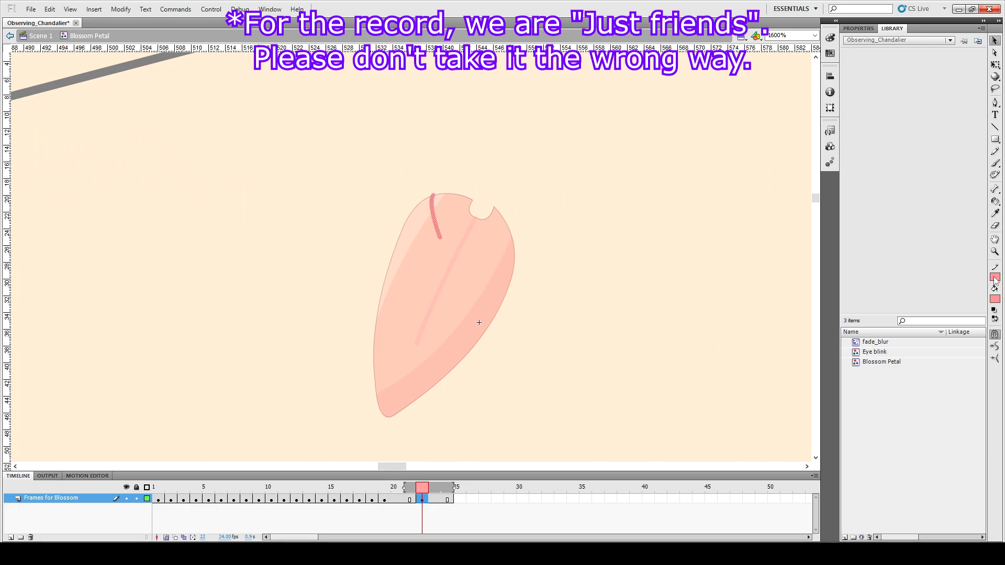
{"action": "left_click", "coordinate": [994, 278]}
{"action": "left_click", "coordinate": [853, 299]}
{"action": "left_click", "coordinate": [586, 289]}
{"action": "left_click", "coordinate": [441, 237]}
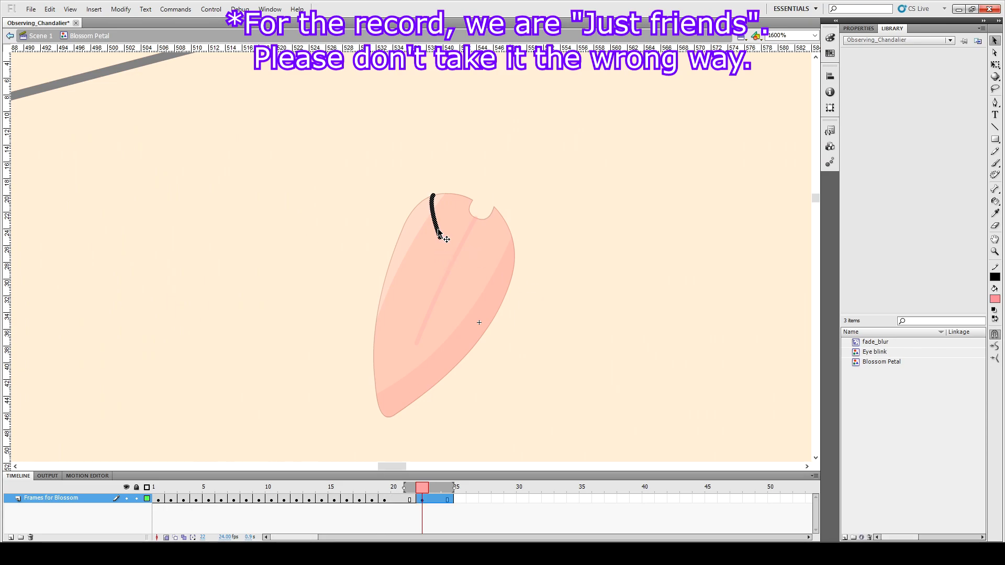
Set the short curve's stroke thickness to 0.10.
{"action": "left_click", "coordinate": [859, 29]}
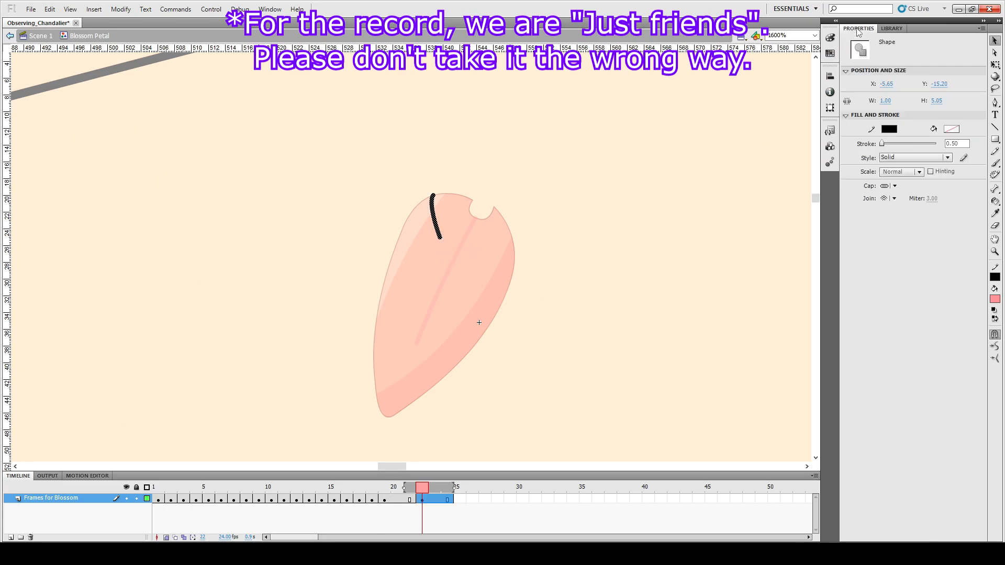
{"action": "left_click", "coordinate": [956, 145]}
{"action": "left_click_drag", "start_coordinate": [951, 147], "coordinate": [953, 147]}
{"action": "type", "text": "1"}
{"action": "key", "text": "Return"}
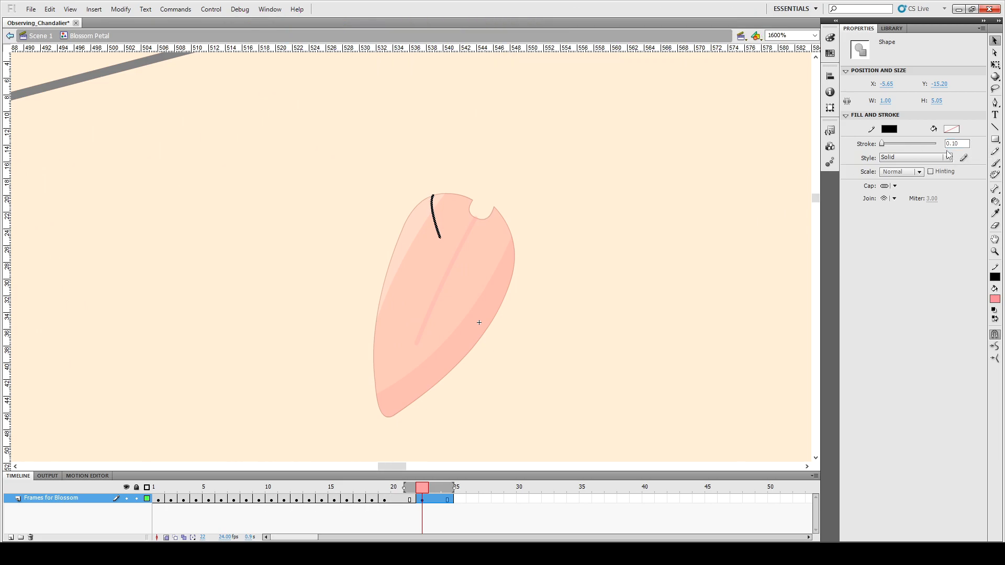
{"action": "left_click", "coordinate": [581, 234]}
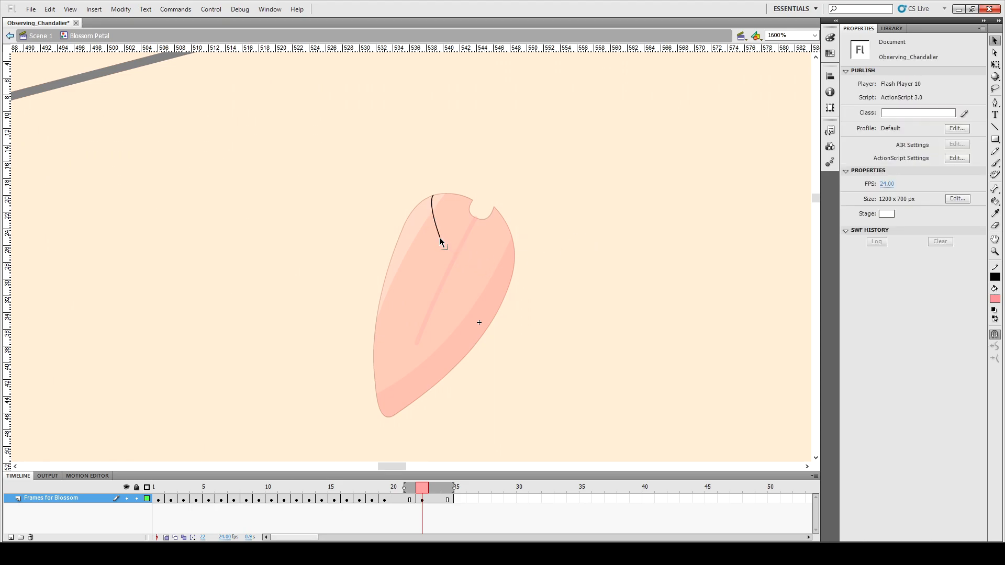
Draw a line from the short curve's lower end to near the petal's tip and bow it outward to the right.
{"action": "key", "text": "n"}
{"action": "left_click_drag", "start_coordinate": [440, 238], "coordinate": [412, 392]}
{"action": "key", "text": "v"}
{"action": "left_click_drag", "start_coordinate": [427, 304], "coordinate": [444, 310]}
{"action": "left_click_drag", "start_coordinate": [438, 238], "coordinate": [438, 238]}
Add a small curved hook with the Pen tool at the lower end of the new petal outline.
{"action": "scroll", "coordinate": [465, 302], "scroll_direction": "down", "scroll_amount": 3}
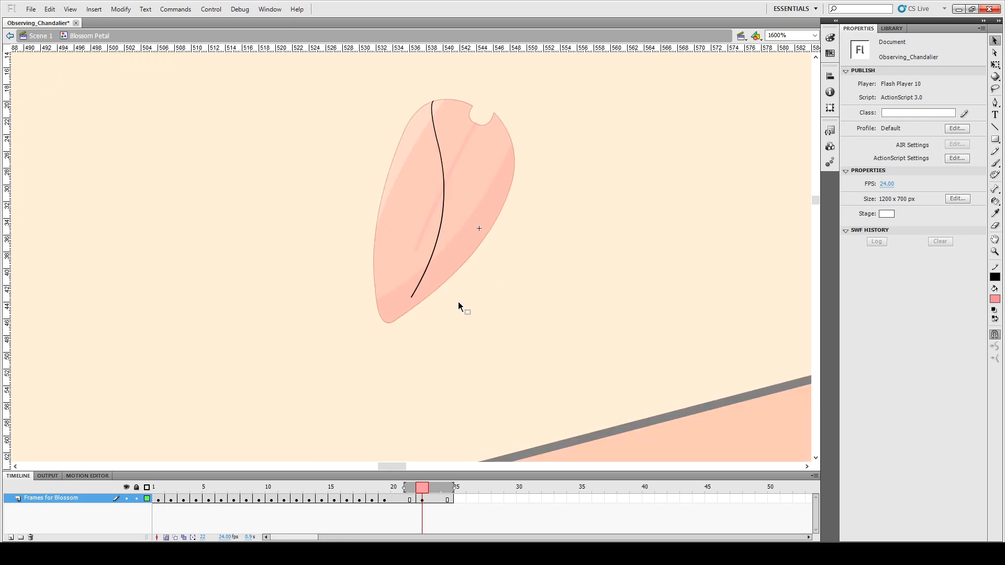
{"action": "key", "text": "p"}
{"action": "left_click", "coordinate": [412, 302]}
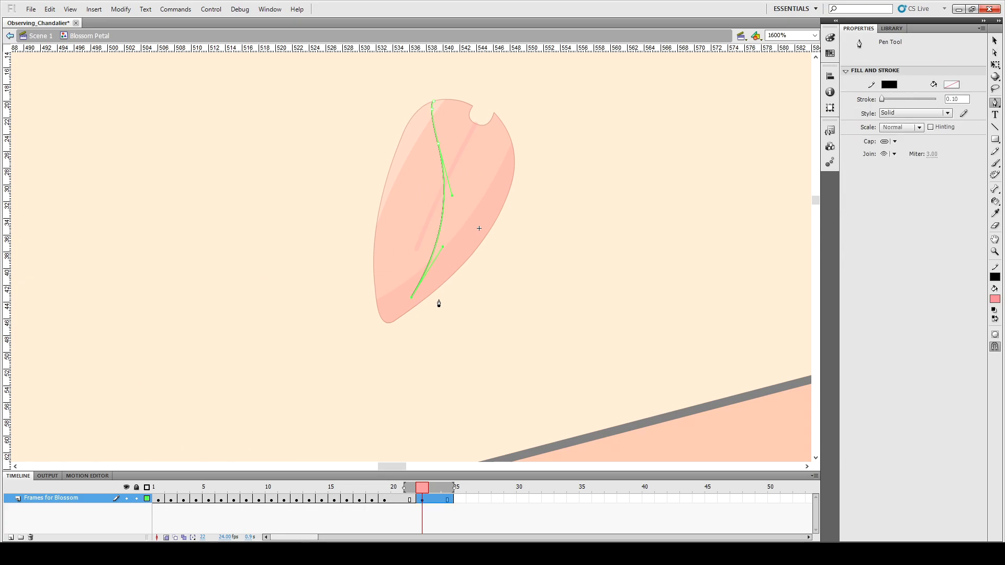
{"action": "left_click_drag", "start_coordinate": [429, 301], "coordinate": [467, 281]}
{"action": "left_click", "coordinate": [430, 302]}
{"action": "scroll", "coordinate": [489, 260], "scroll_direction": "up", "scroll_amount": 3}
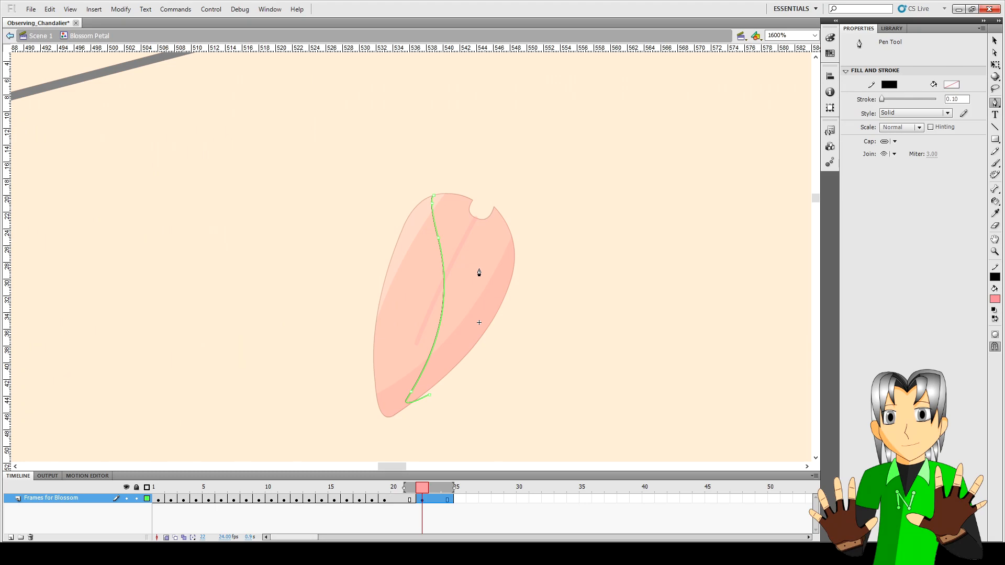
Extend the new petal outline with the Pen tool from the lower hook in a curve up to the middle of its right side.
{"action": "mouse_move", "coordinate": [479, 273]}
{"action": "left_mouse_down"}
{"action": "mouse_move", "coordinate": [485, 234]}
{"action": "mouse_move", "coordinate": [482, 258]}
{"action": "mouse_move", "coordinate": [476, 252]}
{"action": "left_mouse_up"}
{"action": "key", "text": "v"}
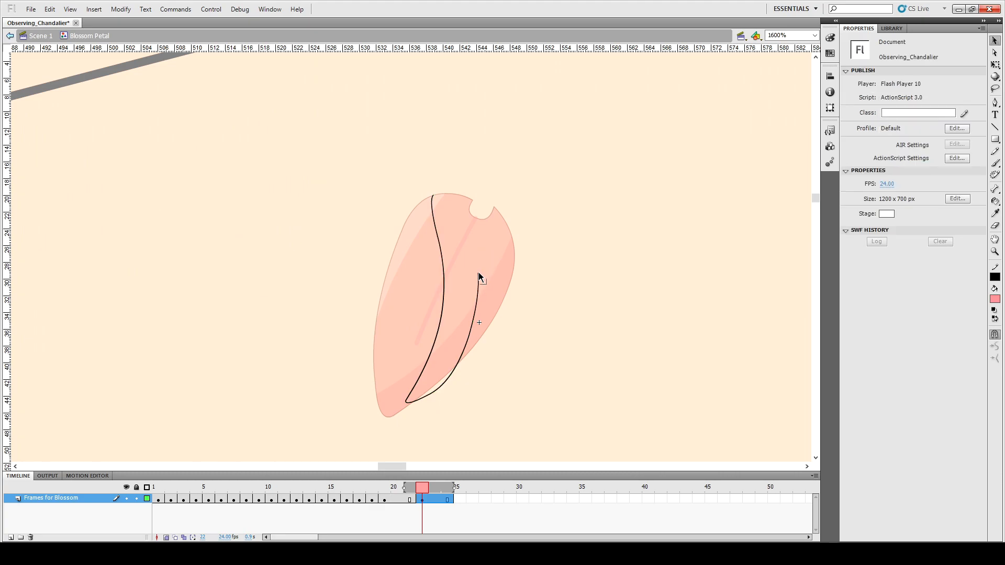
{"action": "left_click_drag", "start_coordinate": [482, 272], "coordinate": [482, 273]}
Draw a small notch at the outline's upper end and close the petal down to the right-side curve with the Pen tool.
{"action": "key", "text": "p"}
{"action": "left_click", "coordinate": [434, 198]}
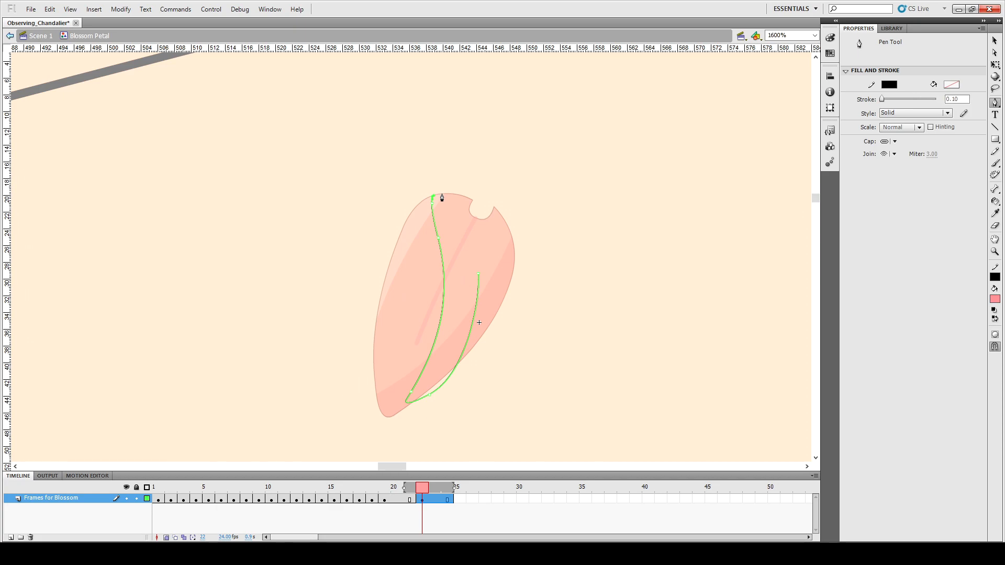
{"action": "left_click_drag", "start_coordinate": [442, 198], "coordinate": [442, 195]}
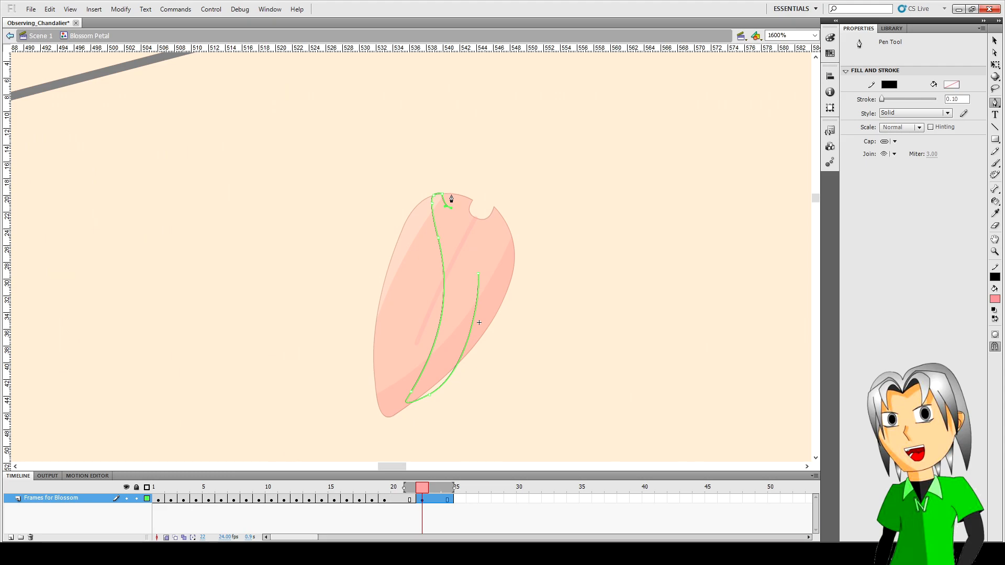
{"action": "left_click_drag", "start_coordinate": [451, 199], "coordinate": [449, 196]}
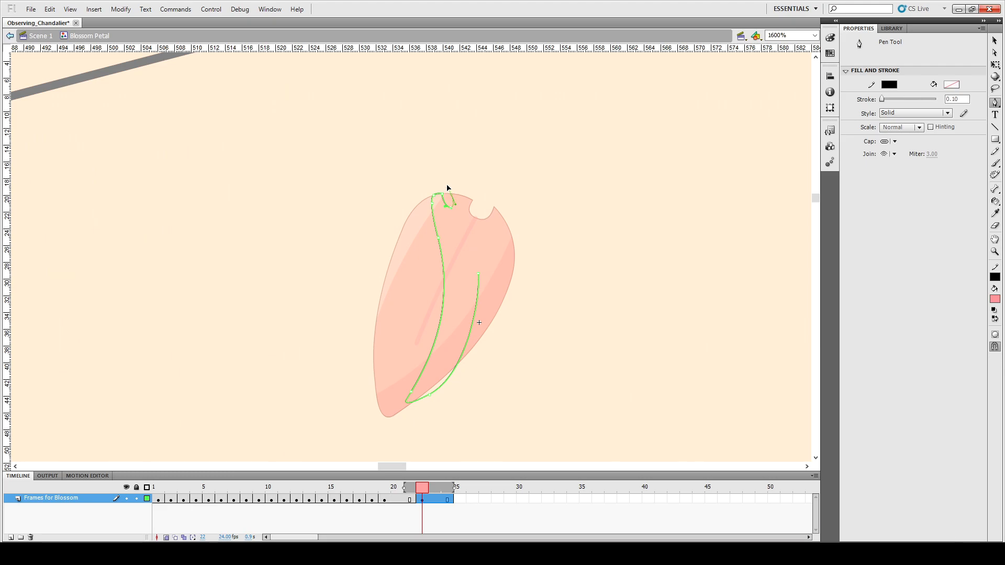
{"action": "left_click_drag", "start_coordinate": [448, 183], "coordinate": [449, 179]}
{"action": "left_click", "coordinate": [451, 199]}
{"action": "left_click_drag", "start_coordinate": [478, 278], "coordinate": [487, 347]}
{"action": "key", "text": "v"}
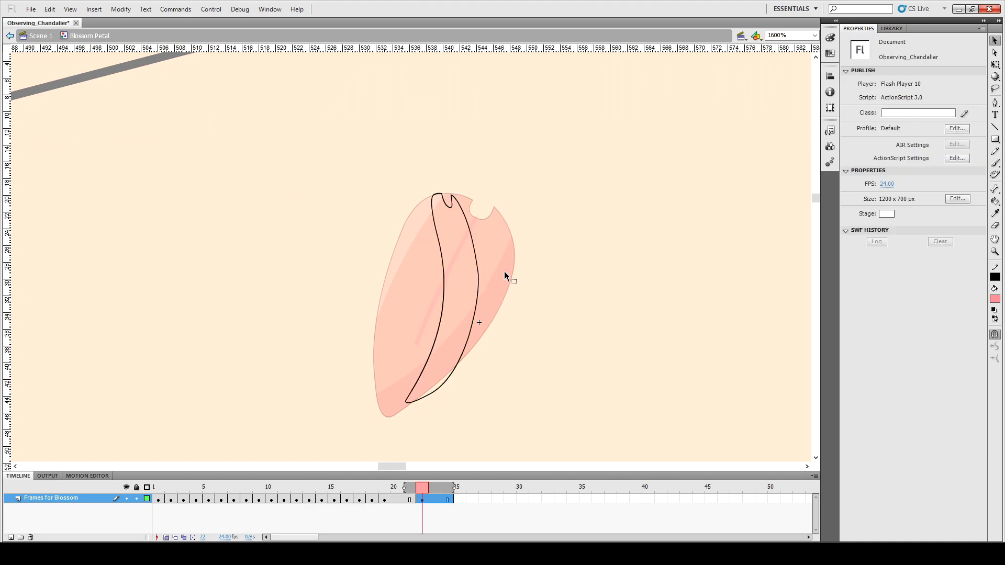
Draw a line from the petal's lower right edge to its upper right edge and bow it rightward alongside the outline.
{"action": "left_click", "coordinate": [470, 231]}
{"action": "left_click", "coordinate": [490, 259]}
{"action": "key", "text": "n"}
{"action": "left_click_drag", "start_coordinate": [436, 391], "coordinate": [463, 214]}
{"action": "key", "text": "v"}
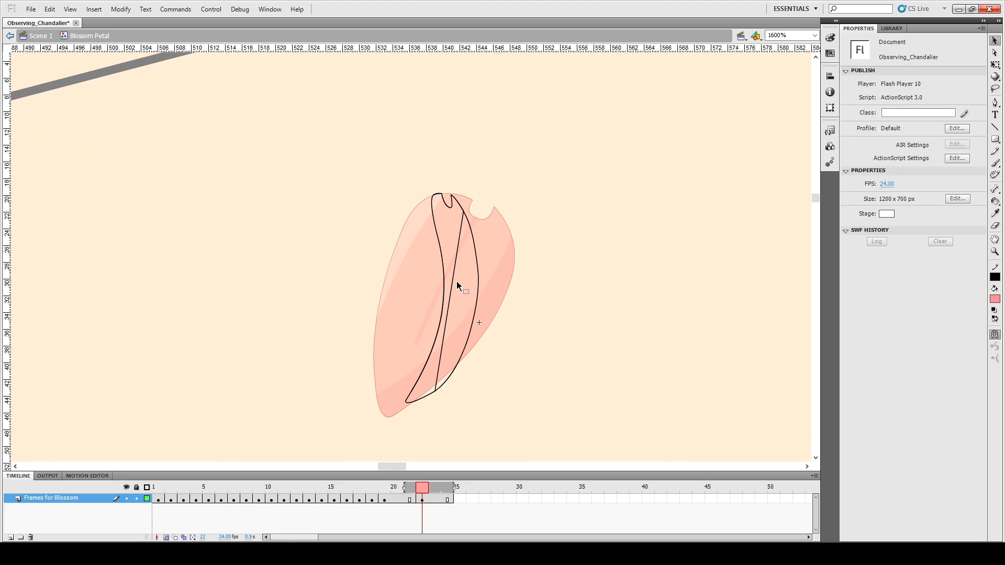
{"action": "left_click_drag", "start_coordinate": [451, 298], "coordinate": [469, 298]}
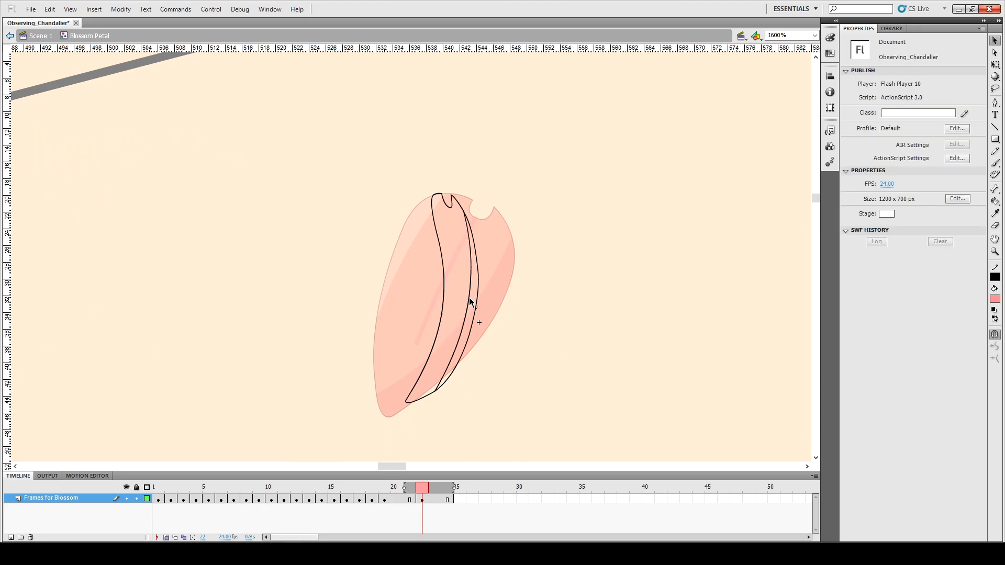
Duplicate the petal's left outline curve in place and nudge the copy three steps right and one step down.
{"action": "left_click", "coordinate": [437, 230]}
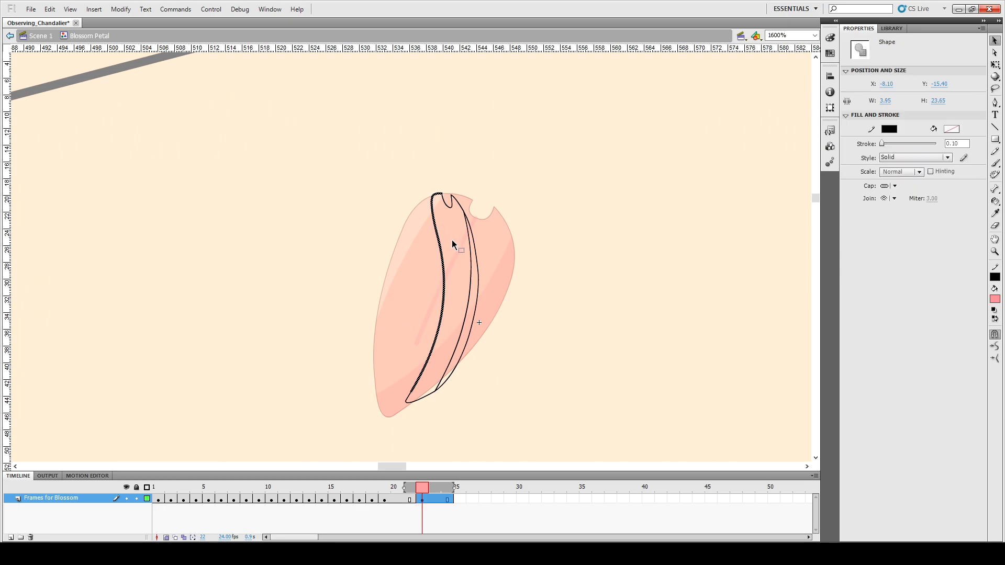
{"action": "key", "text": "ctrl+shift+v"}
{"action": "key", "text": "Right"}
{"action": "key", "text": "Right"}
{"action": "key", "text": "Right"}
{"action": "key", "text": "Down"}
{"action": "left_click", "coordinate": [443, 207]}
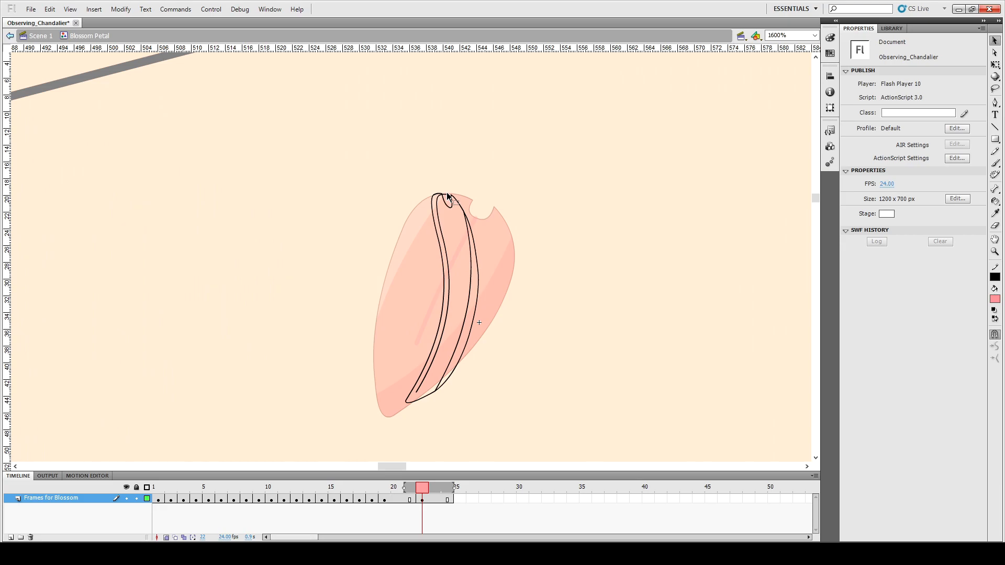
Delete the copied curve's excess piece across the notch and extend its lower end to the petal's bottom edge.
{"action": "left_click", "coordinate": [447, 194]}
{"action": "key", "text": "Delete"}
{"action": "left_click_drag", "start_coordinate": [416, 393], "coordinate": [416, 400]}
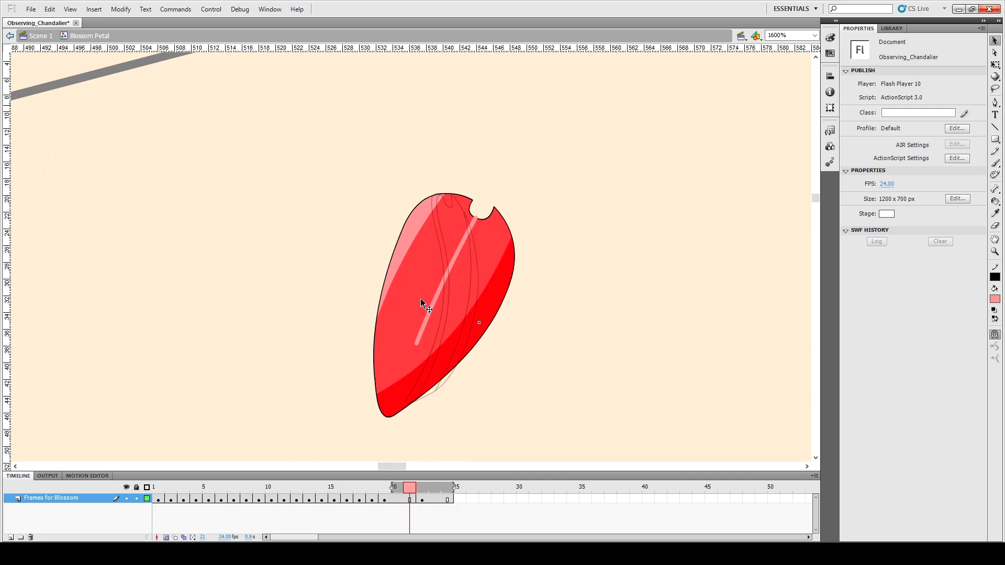
Fill the petal's middle medium red, left strip bright red and right strip light pink, using colors sampled from the previous frame's petal.
{"action": "key", "text": "k"}
{"action": "key", "text": "."}
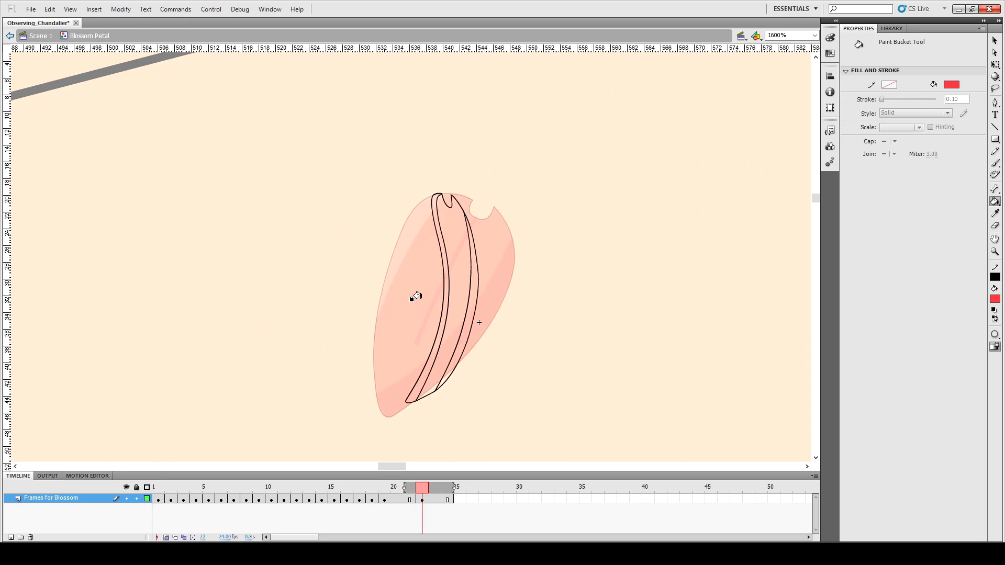
{"action": "left_click", "coordinate": [453, 292]}
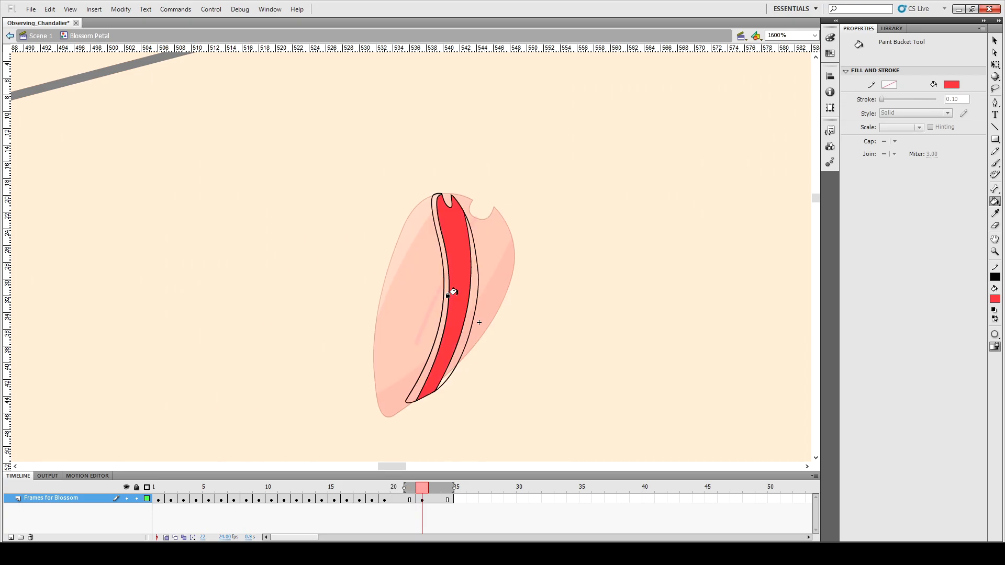
{"action": "left_click", "coordinate": [485, 313], "text": "alt"}
{"action": "key", "text": "."}
{"action": "left_click", "coordinate": [439, 306]}
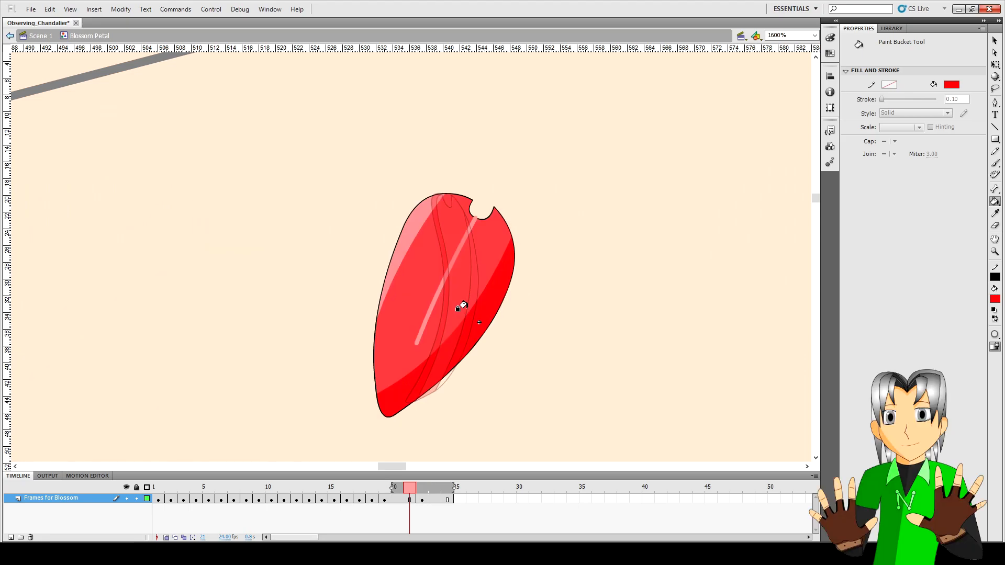
{"action": "left_click", "coordinate": [398, 252], "text": "alt"}
{"action": "key", "text": "."}
{"action": "left_click", "coordinate": [469, 291]}
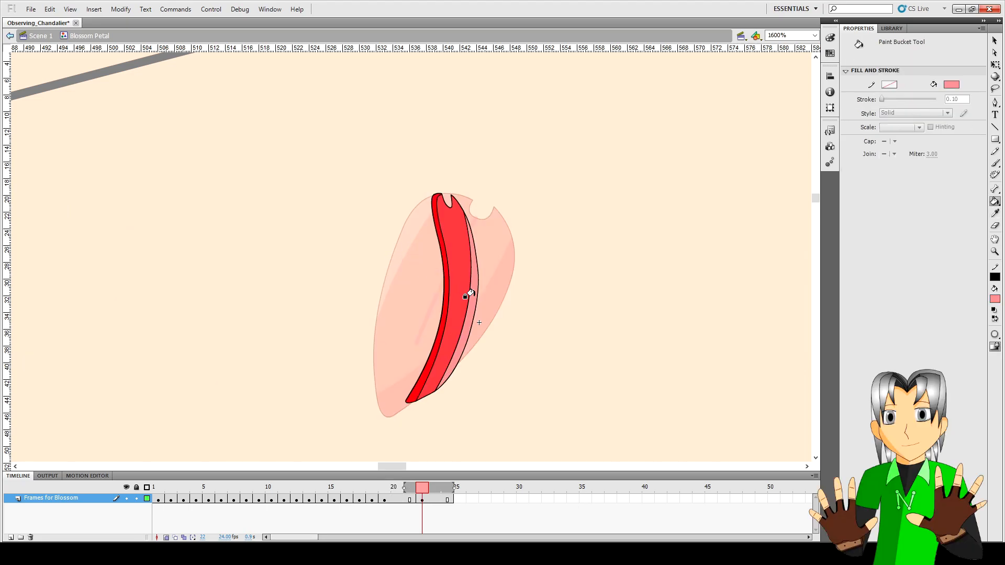
Delete the two black dividing lines between the petal's color areas.
{"action": "key", "text": "v"}
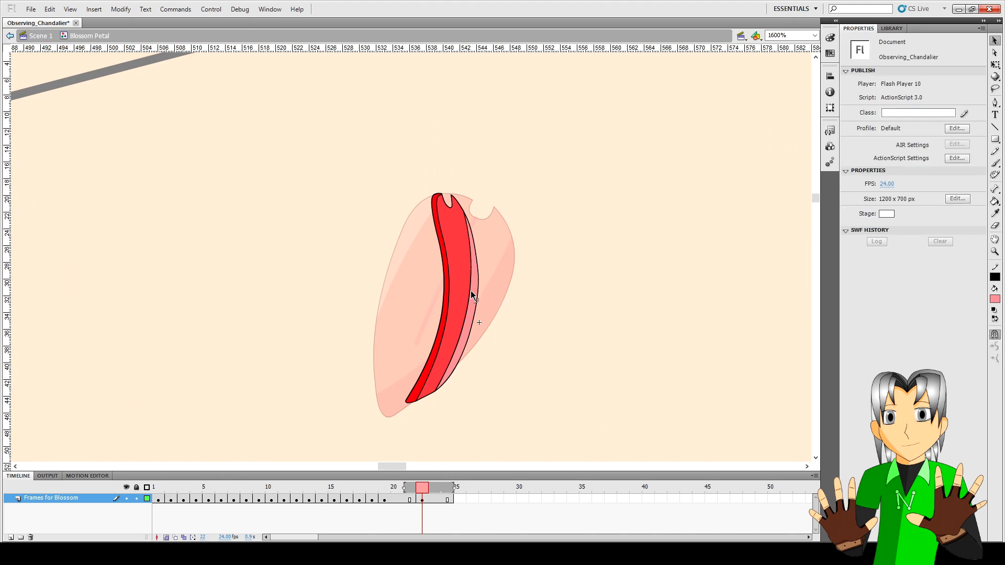
{"action": "left_click", "coordinate": [471, 292]}
{"action": "key", "text": "Escape"}
{"action": "left_click", "coordinate": [449, 284]}
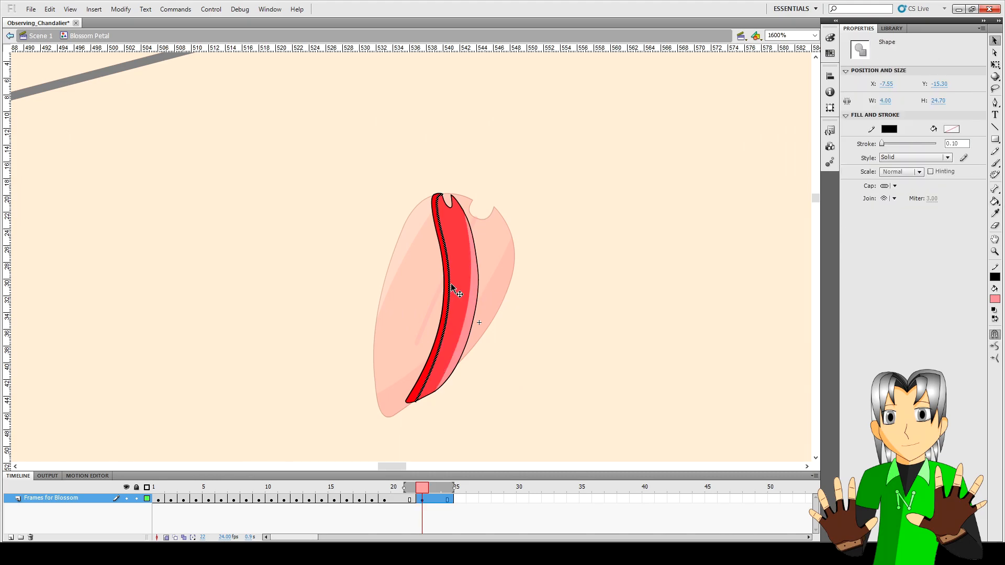
{"action": "left_click", "coordinate": [511, 291]}
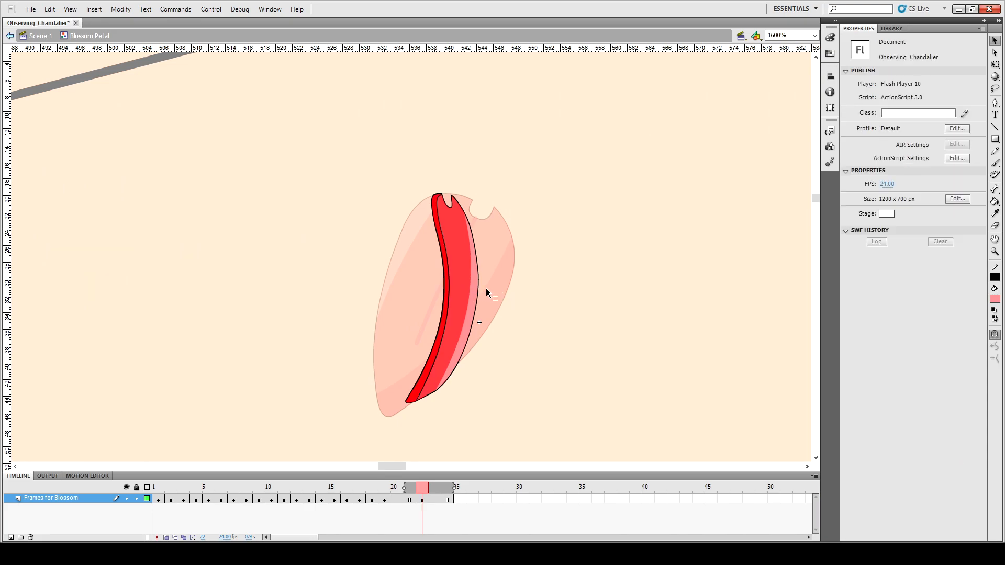
{"action": "left_click", "coordinate": [450, 283]}
{"action": "double_click", "coordinate": [450, 282]}
{"action": "key", "text": "Delete"}
Draw a line from the petal's notch down through its middle and bow it slightly to the right.
{"action": "key", "text": "comma"}
{"action": "key", "text": "period"}
{"action": "key", "text": "n"}
{"action": "left_click_drag", "start_coordinate": [450, 208], "coordinate": [453, 329]}
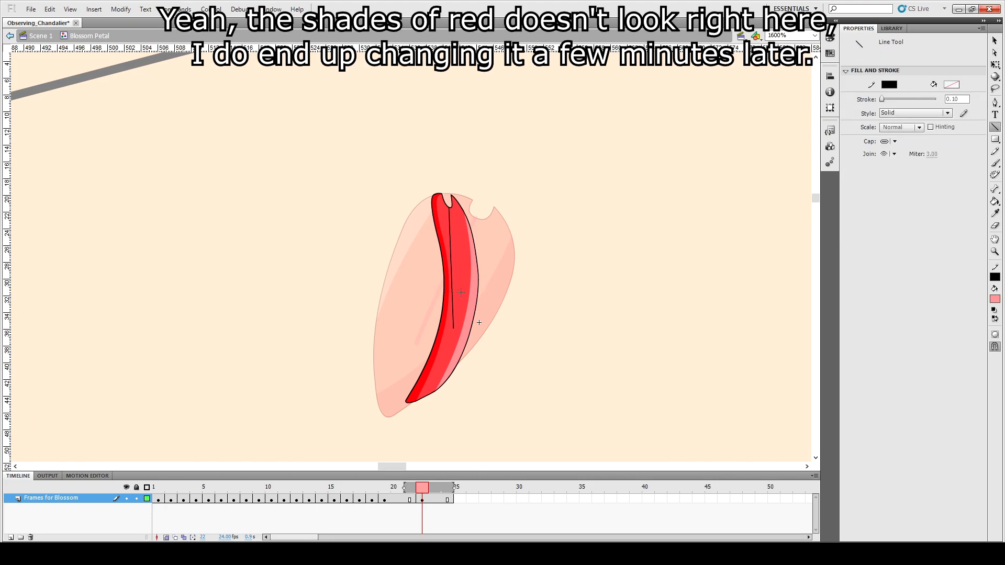
{"action": "key", "text": "v"}
{"action": "left_click_drag", "start_coordinate": [451, 269], "coordinate": [460, 274]}
Apply the previous frame's light pink 0.50 highlight stroke to the petal's center line.
{"action": "key", "text": "comma"}
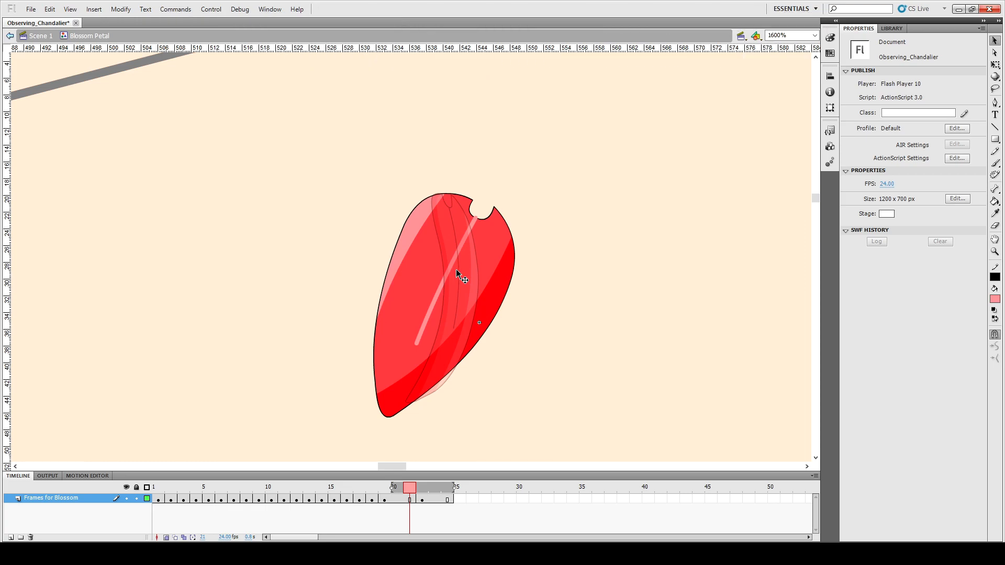
{"action": "key", "text": "s"}
{"action": "key", "text": "period"}
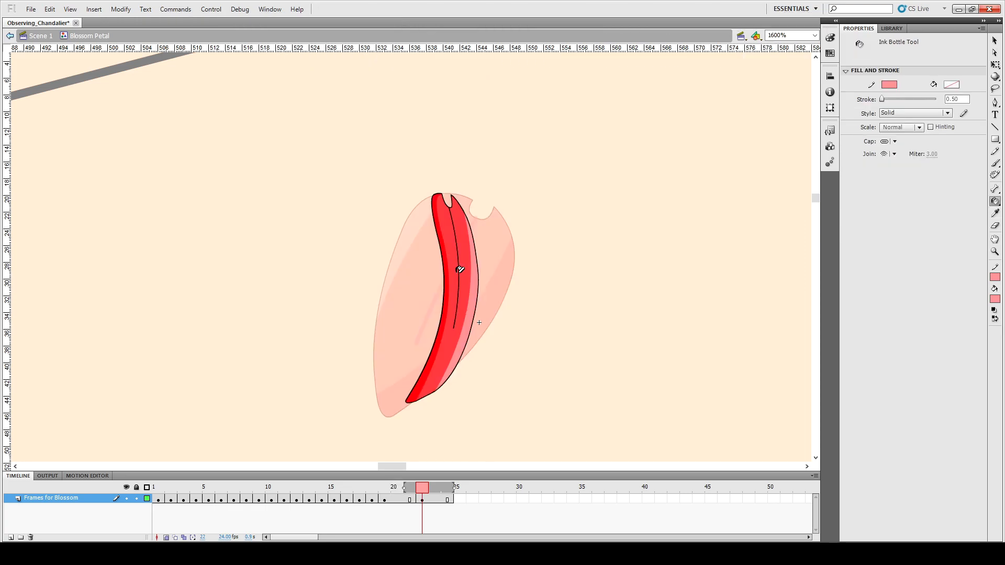
{"action": "left_click", "coordinate": [461, 270]}
{"action": "key", "text": "v"}
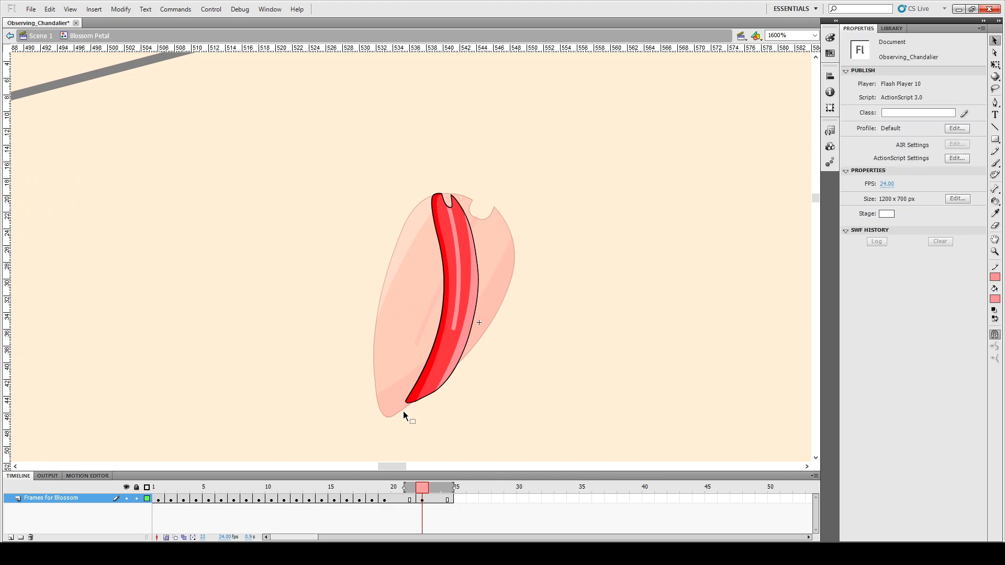
Convert frames 20 and 21 to keyframes and clear the petal from frame 21.
{"action": "left_click", "coordinate": [386, 501]}
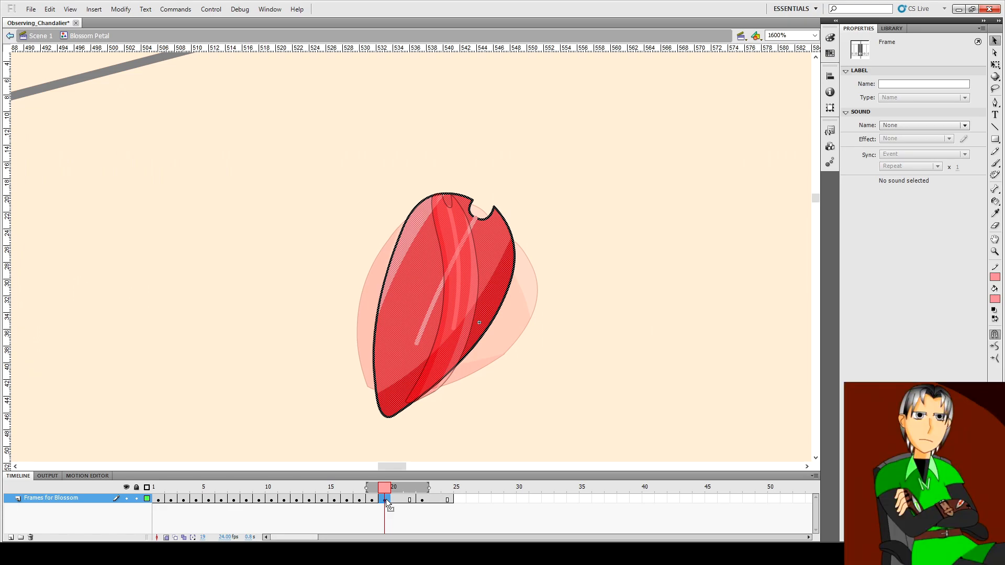
{"action": "key", "text": "period"}
{"action": "key", "text": "period"}
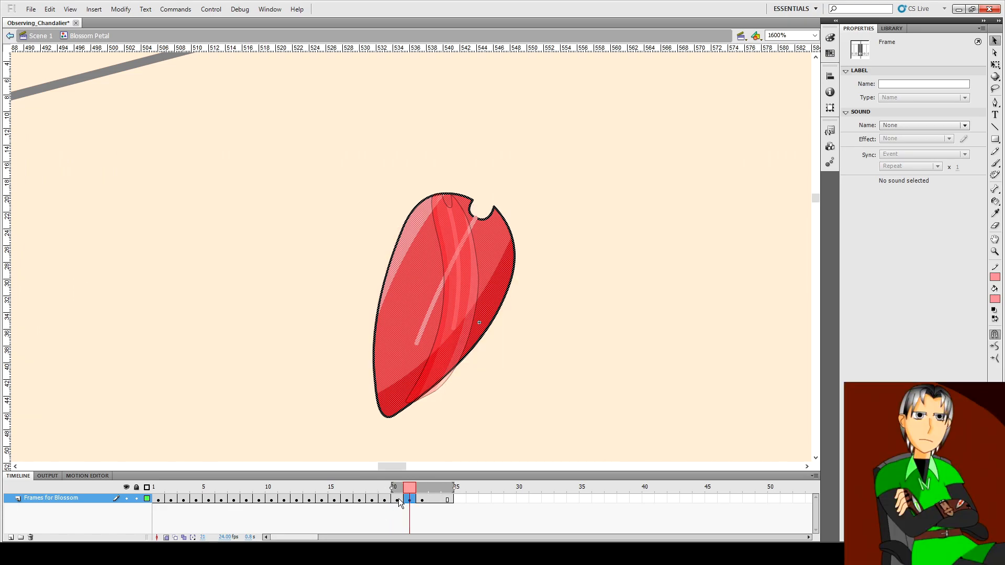
{"action": "key", "text": "comma"}
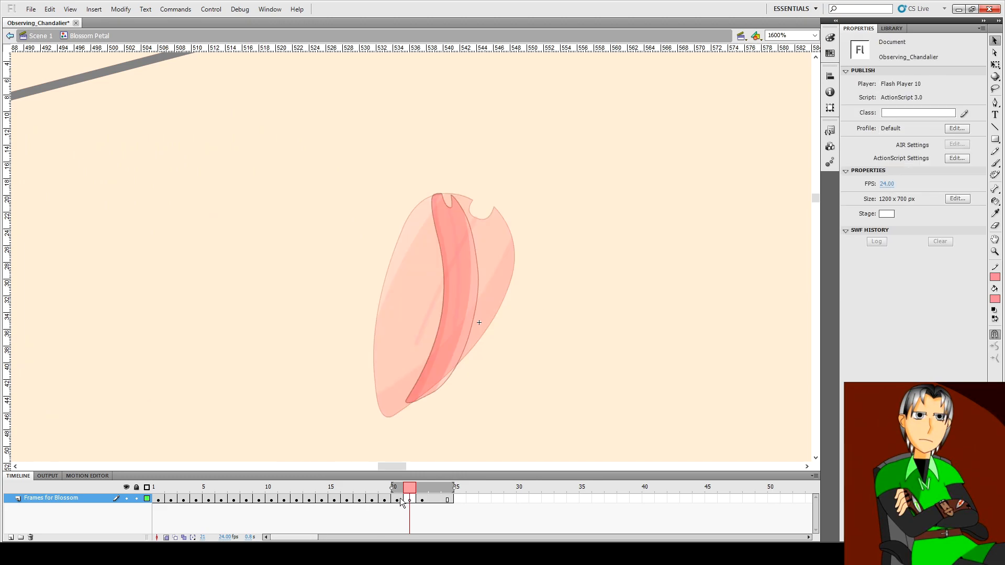
Rotate the petal on frame 20 slightly counterclockwise with Free Transform.
{"action": "left_click", "coordinate": [399, 499]}
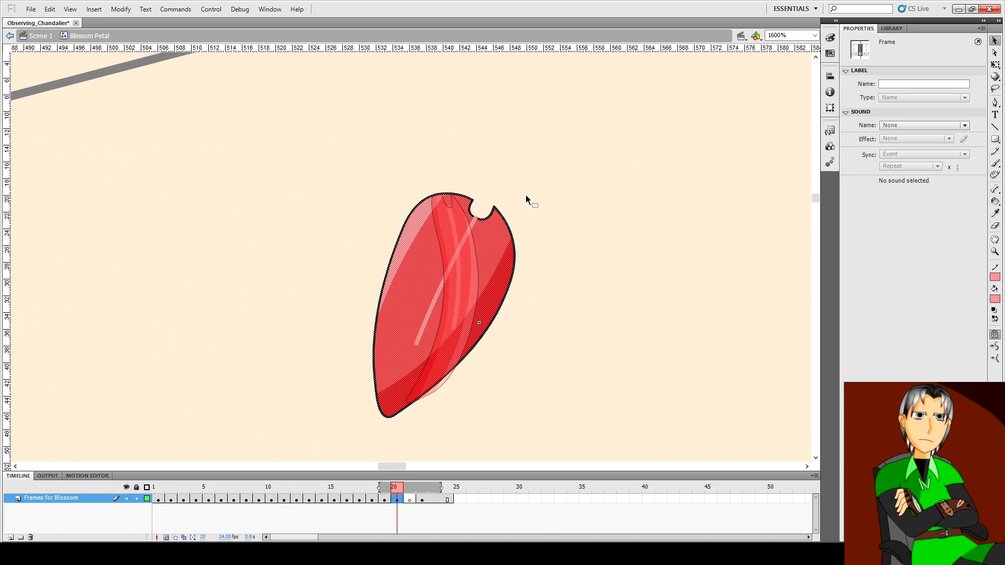
{"action": "key", "text": "q"}
{"action": "left_click_drag", "start_coordinate": [517, 188], "coordinate": [507, 179]}
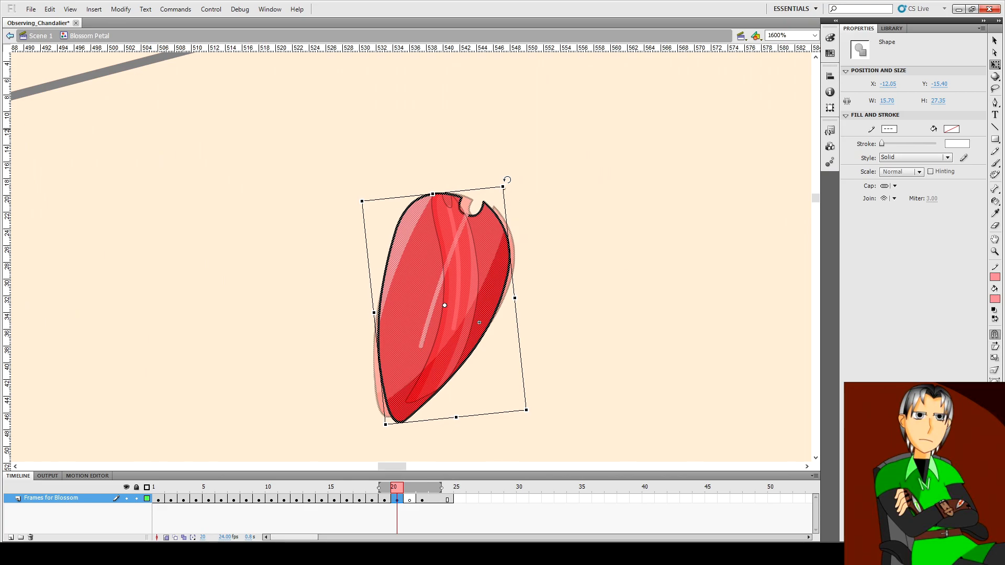
{"action": "left_click_drag", "start_coordinate": [507, 180], "coordinate": [504, 181]}
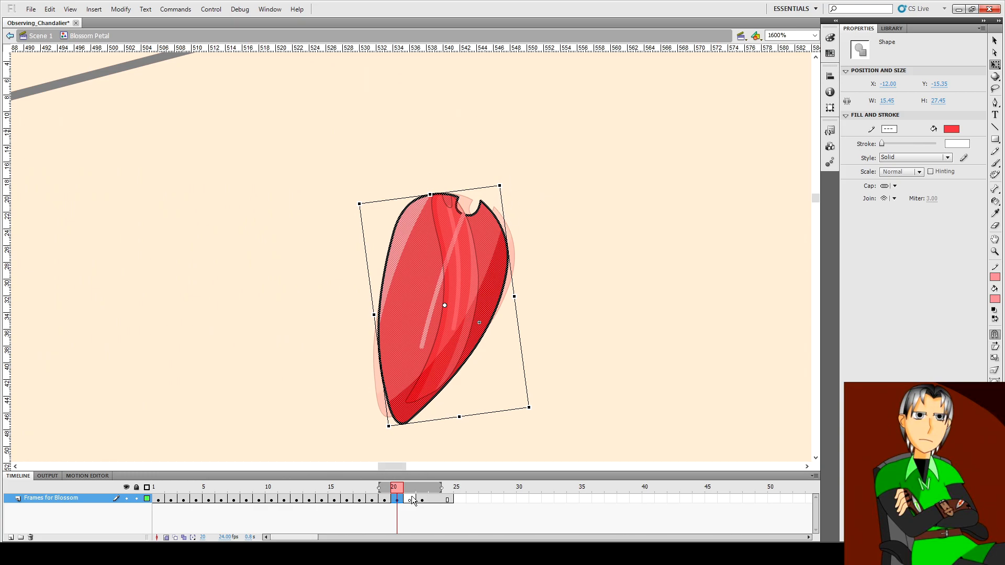
Paste the rotated petal in place on frame 21 and rotate it slightly further counterclockwise.
{"action": "key", "text": "."}
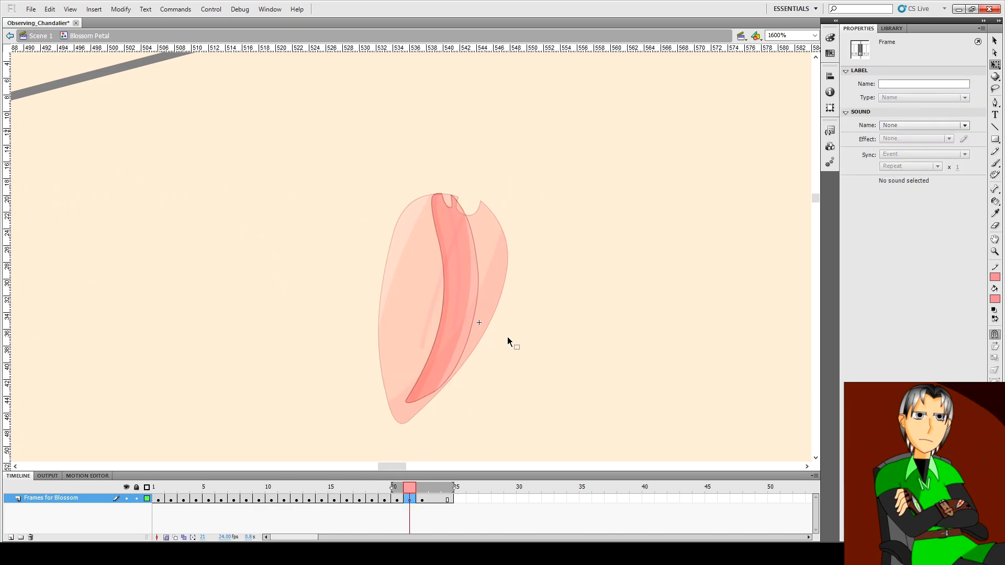
{"action": "key", "text": "ctrl+shift+v"}
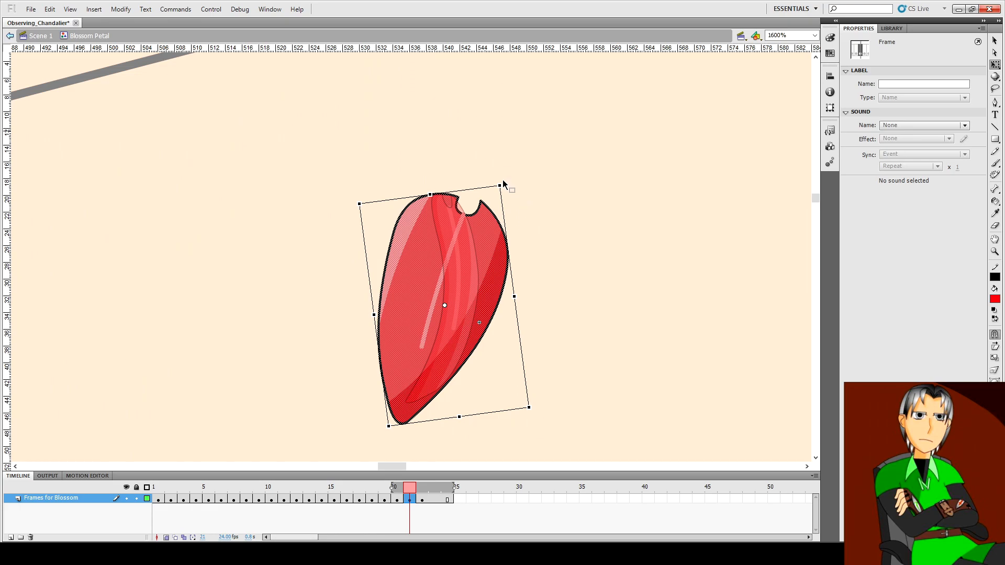
{"action": "left_click_drag", "start_coordinate": [502, 184], "coordinate": [498, 176]}
{"action": "left_click", "coordinate": [570, 354]}
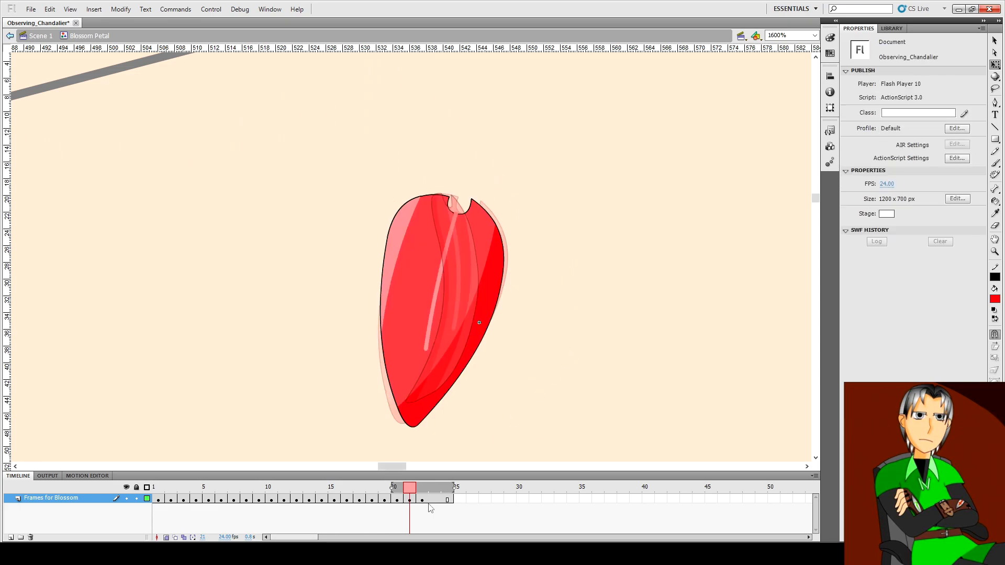
Stretch the narrow petal on frame 22 downward to a height of about 27.75 and save the document.
{"action": "left_click", "coordinate": [426, 500]}
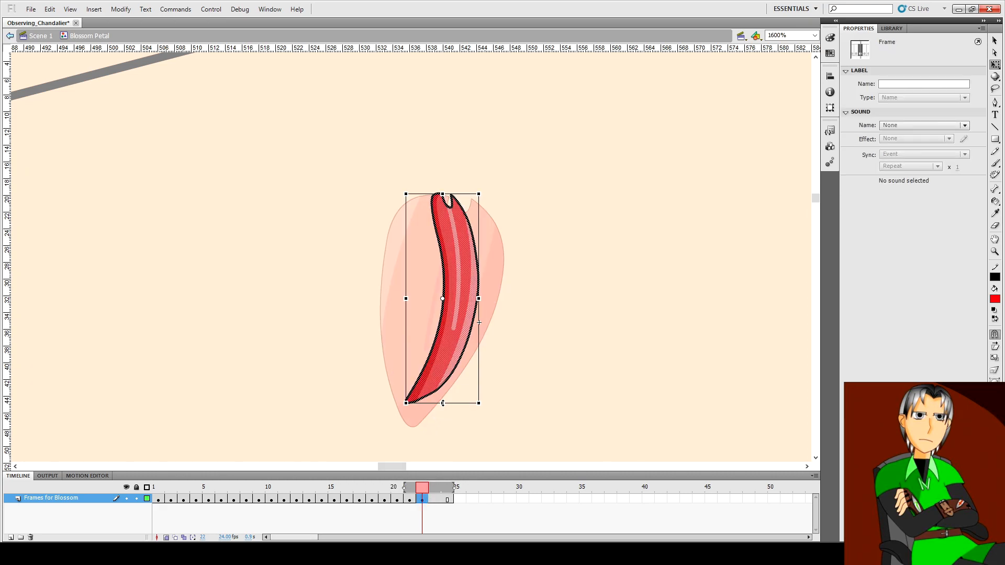
{"action": "left_click_drag", "start_coordinate": [443, 403], "coordinate": [444, 425]}
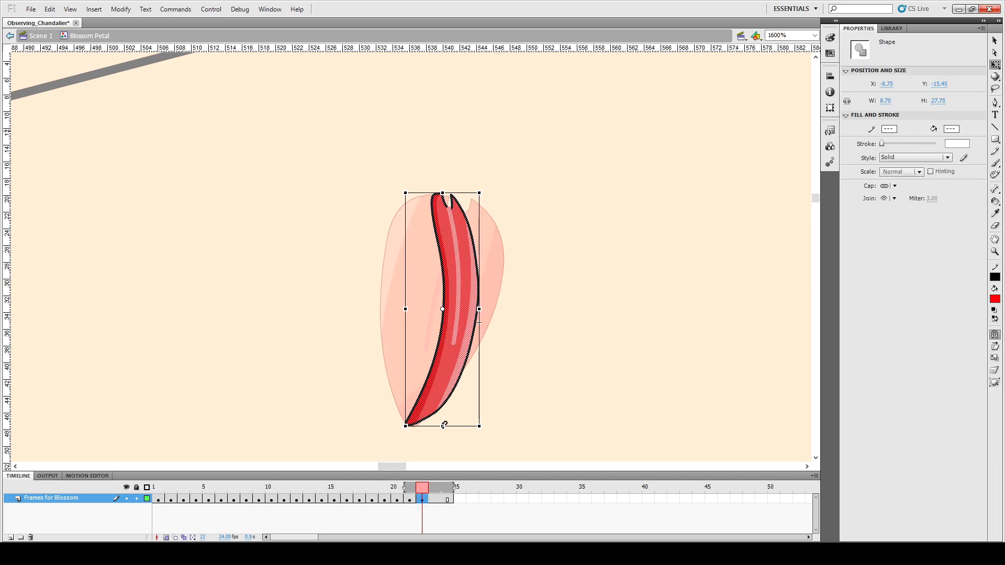
{"action": "left_click", "coordinate": [520, 341]}
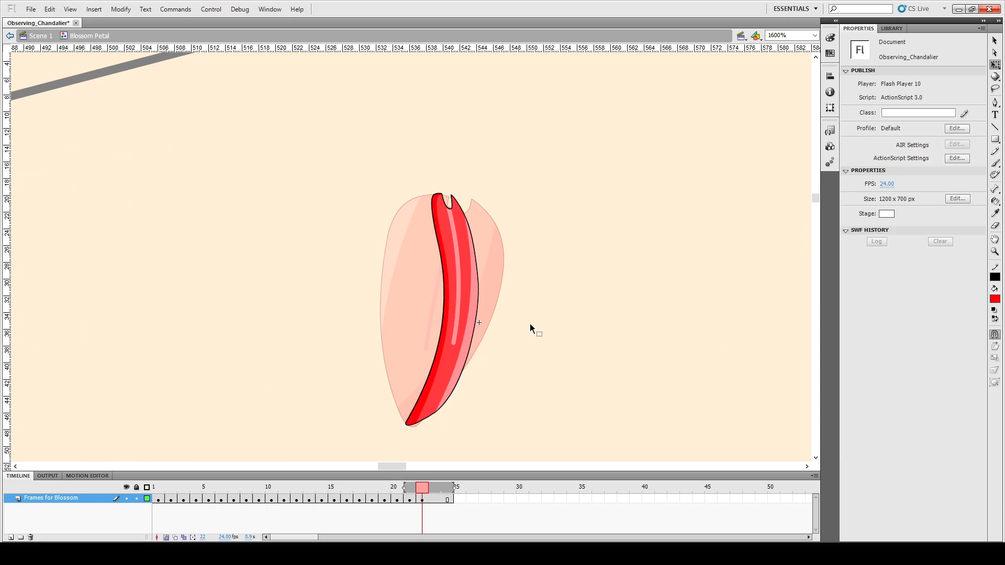
{"action": "key", "text": "ctrl+s"}
Return to frame 1 and turn off onion skinning.
{"action": "left_click", "coordinate": [159, 488]}
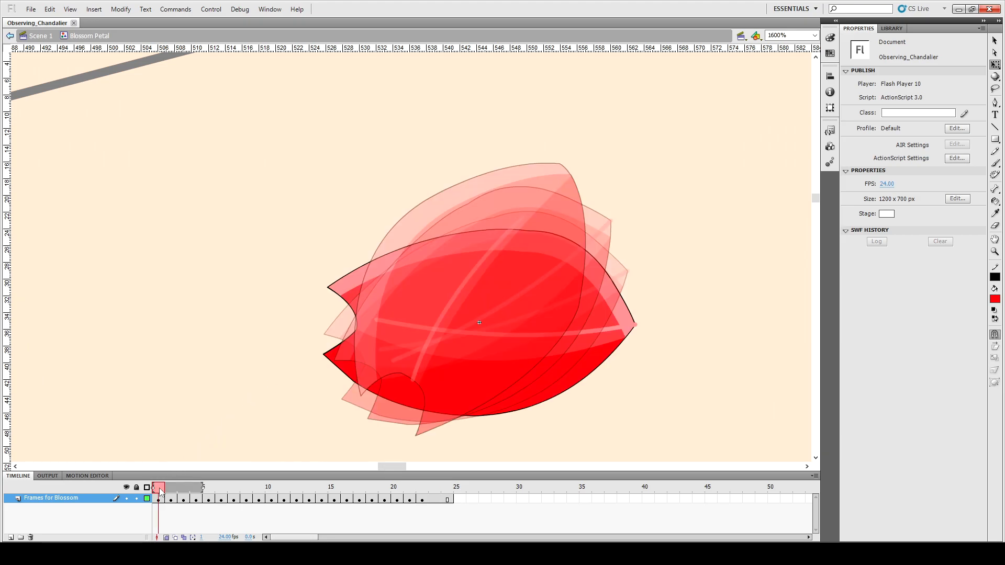
{"action": "left_click", "coordinate": [166, 538]}
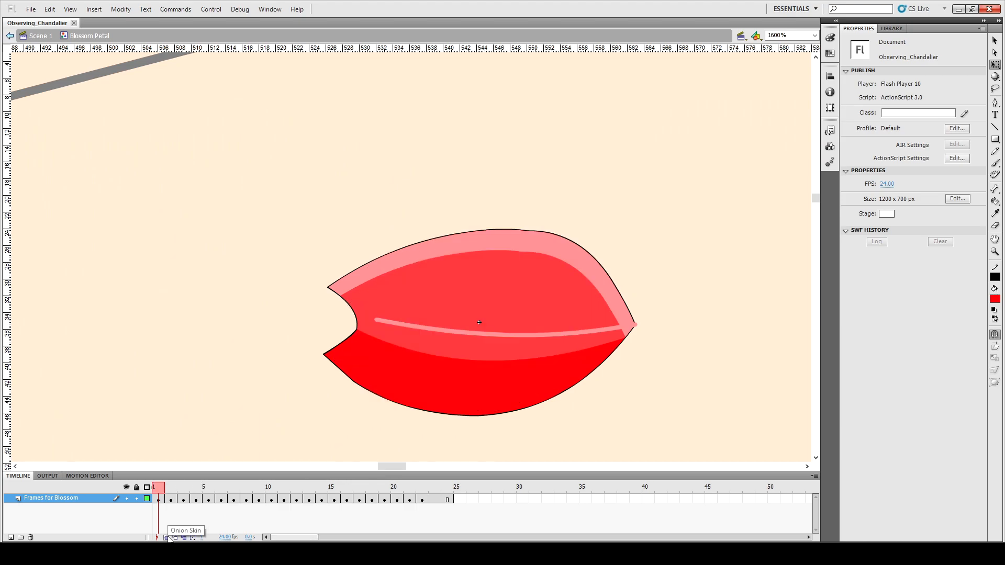
Add keyframes on frames 23 and 24 from frame 22's narrow petal, and rotate the petal on frame 23 counterclockwise.
{"action": "left_click", "coordinate": [423, 487]}
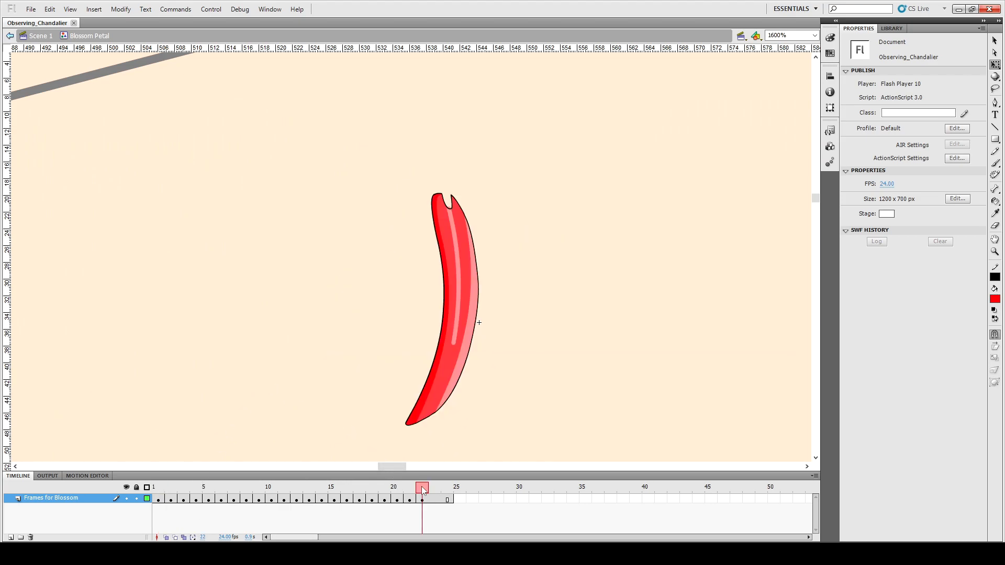
{"action": "left_click", "coordinate": [155, 493]}
{"action": "left_click", "coordinate": [423, 499]}
{"action": "key", "text": "F6"}
{"action": "key", "text": "F6"}
{"action": "left_click", "coordinate": [433, 499]}
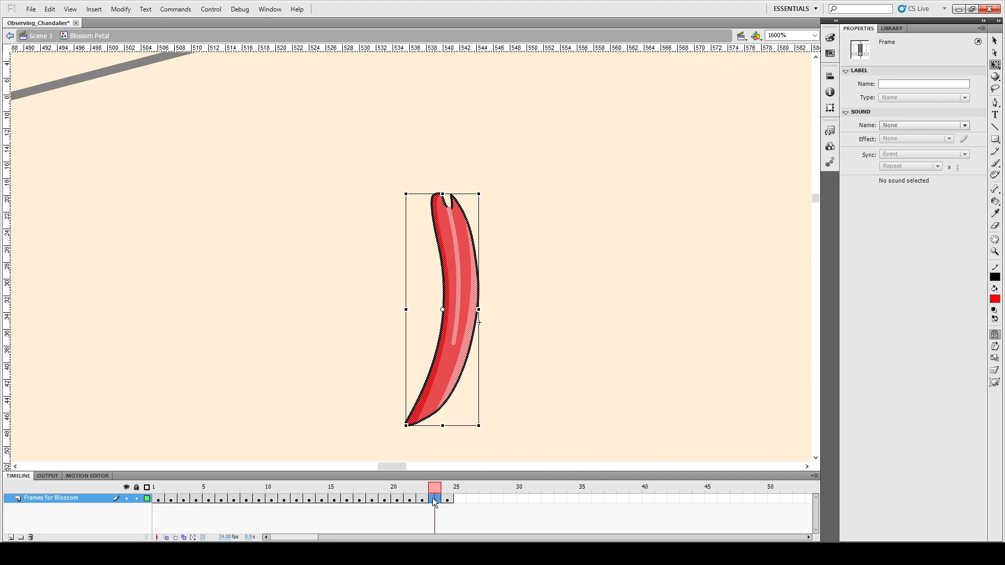
{"action": "left_click", "coordinate": [484, 191]}
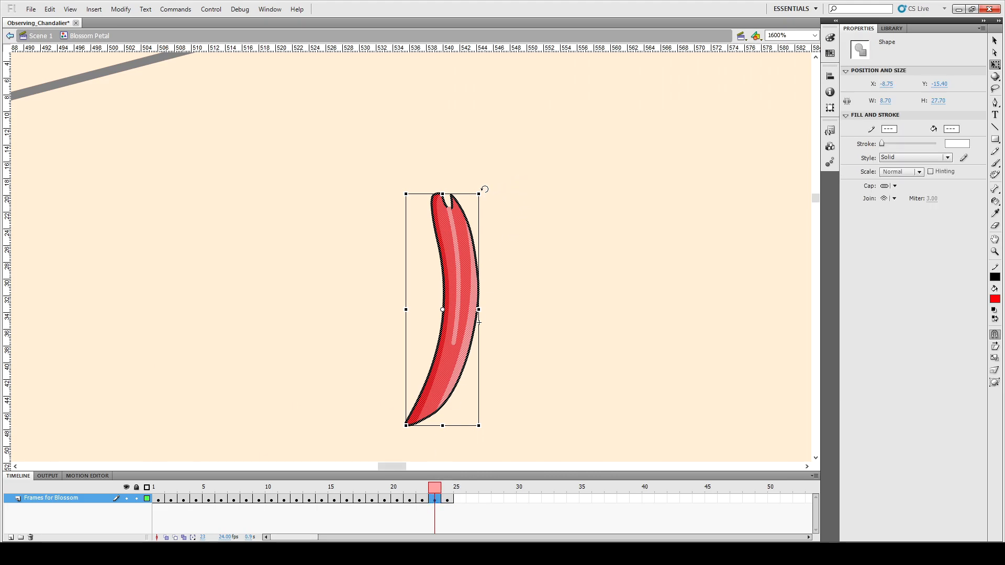
{"action": "left_click_drag", "start_coordinate": [485, 189], "coordinate": [433, 181]}
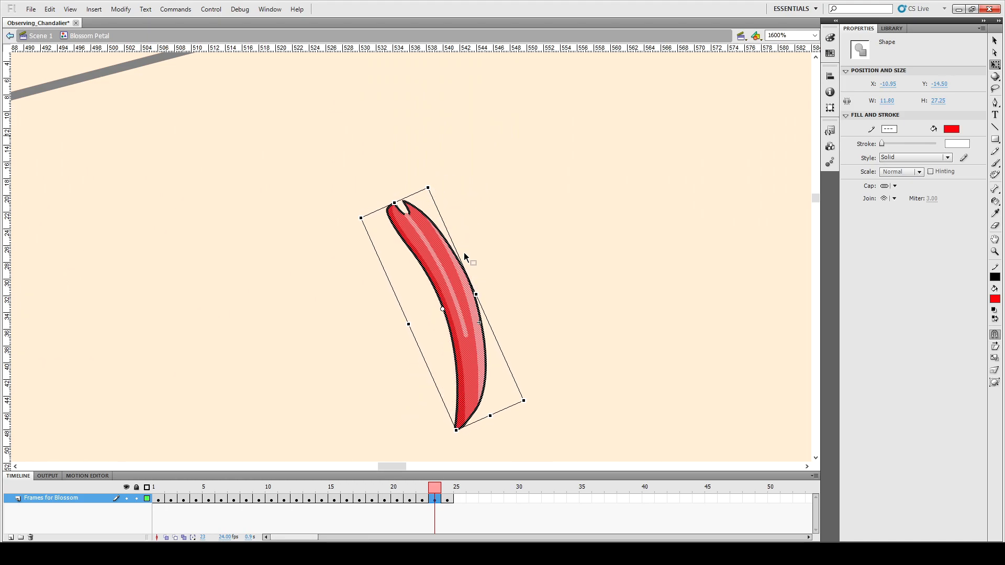
Replace the petal on frame 24 with frame 23's petal pasted in place, and rotate it further counterclockwise.
{"action": "left_click", "coordinate": [447, 499]}
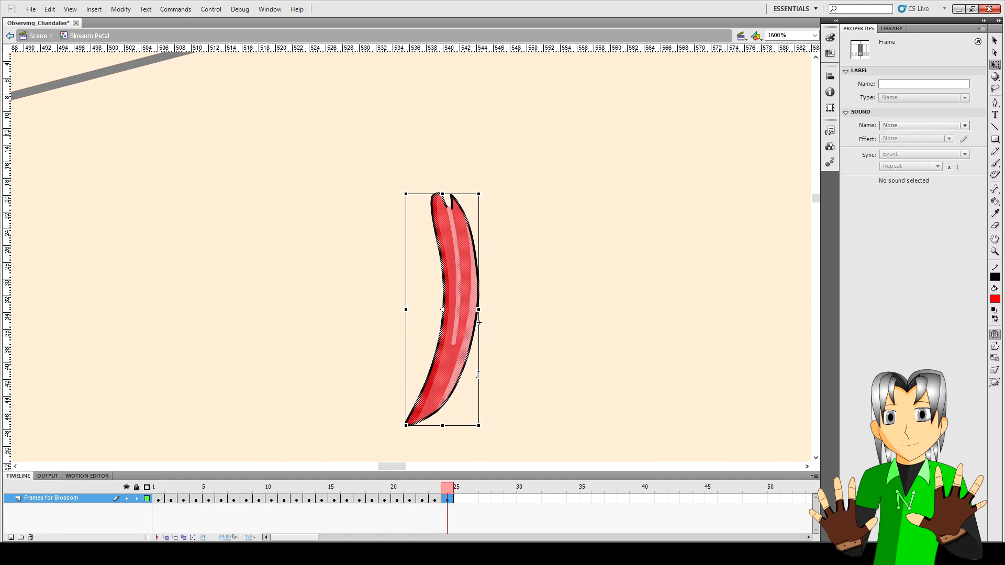
{"action": "key", "text": "Delete"}
{"action": "key", "text": "ctrl+shift+v"}
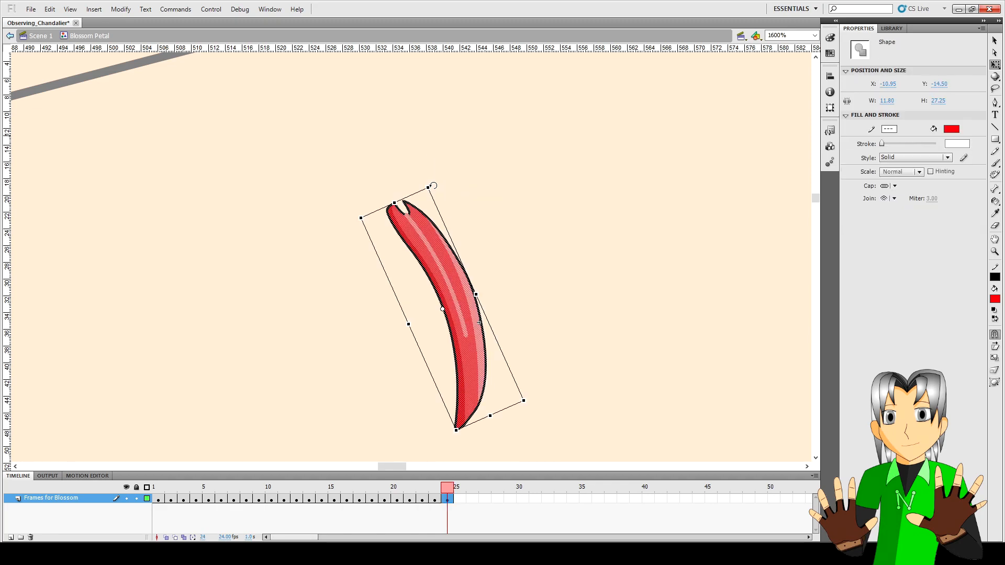
{"action": "left_click_drag", "start_coordinate": [434, 186], "coordinate": [375, 197]}
{"action": "left_click", "coordinate": [498, 241]}
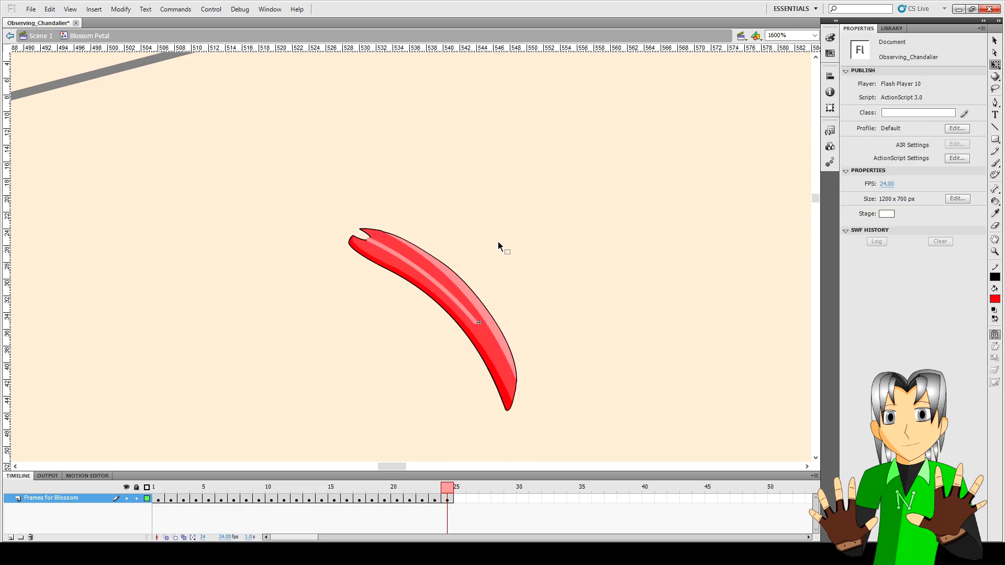
Play the petal animation from frame 1 and step back and forth through the frames to examine the turning motion and shading.
{"action": "left_click", "coordinate": [158, 491]}
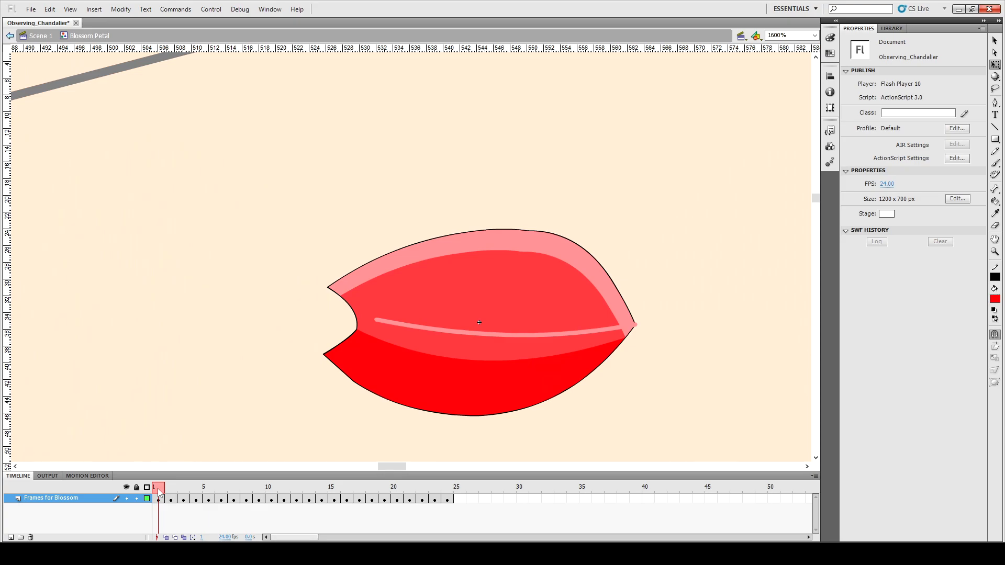
{"action": "key", "text": "Return"}
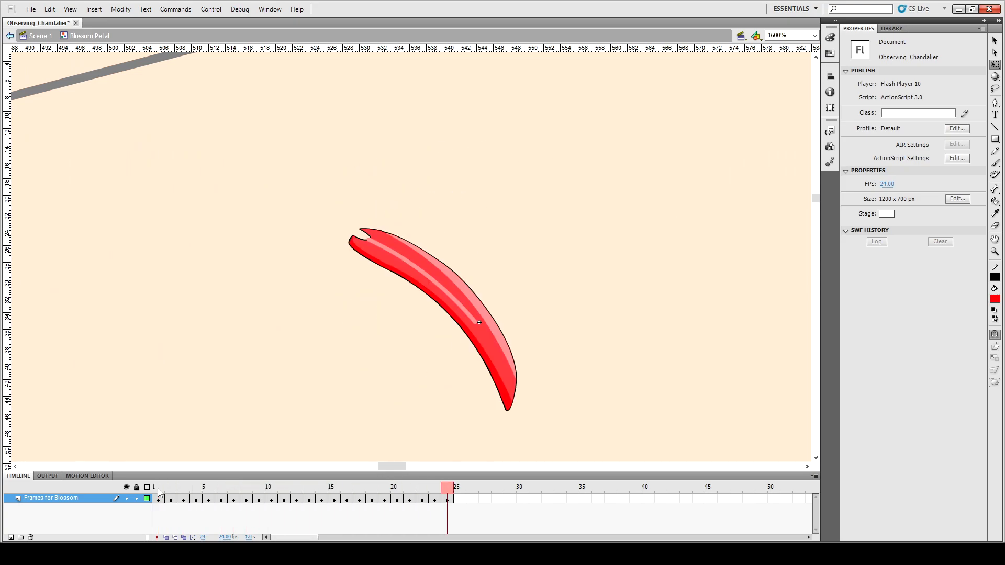
{"action": "key", "text": "comma"}
{"action": "key", "text": "comma"}
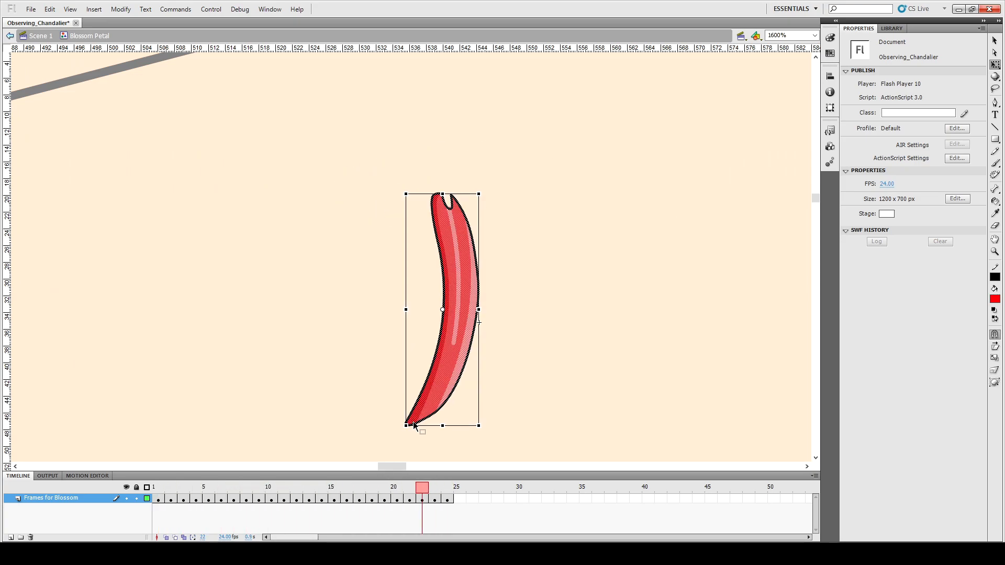
{"action": "key", "text": "comma"}
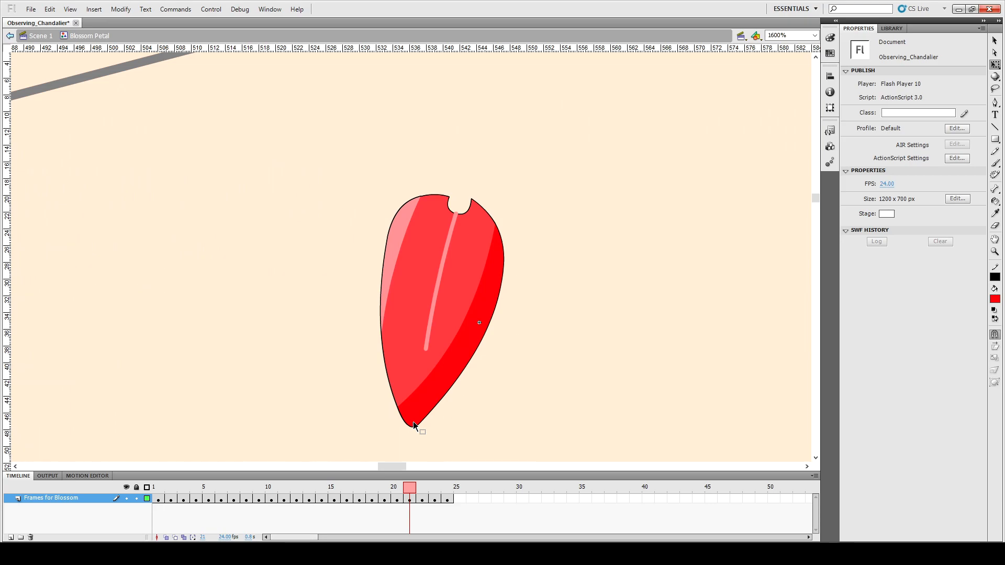
{"action": "key", "text": "comma"}
{"action": "key", "text": "comma"}
{"action": "key", "text": "comma"}
{"action": "key", "text": "comma"}
{"action": "key", "text": "comma"}
{"action": "key", "text": "comma"}
{"action": "key", "text": "period"}
{"action": "key", "text": "period"}
{"action": "key", "text": "period"}
{"action": "key", "text": "period"}
{"action": "key", "text": "period"}
{"action": "key", "text": "period"}
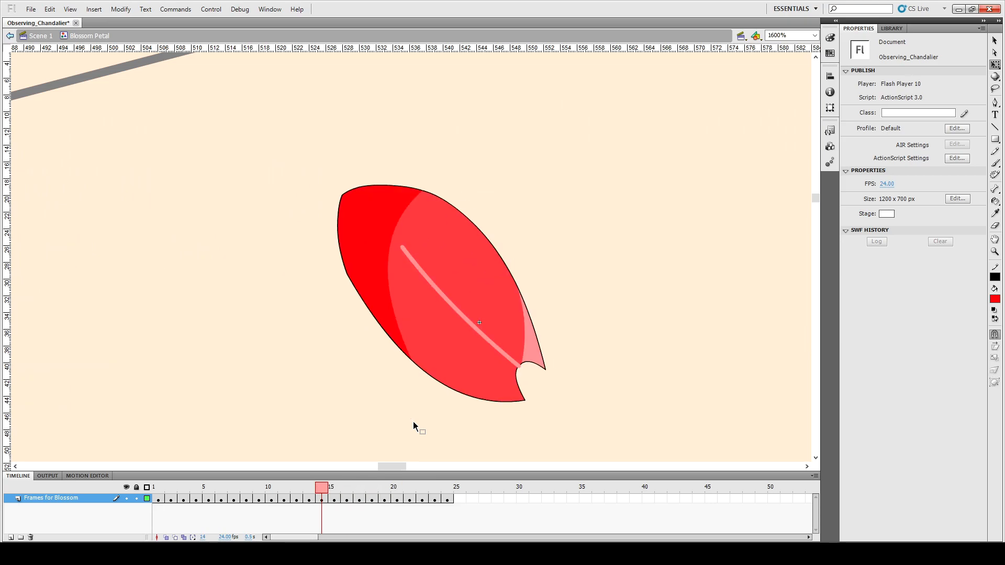
{"action": "key", "text": "period"}
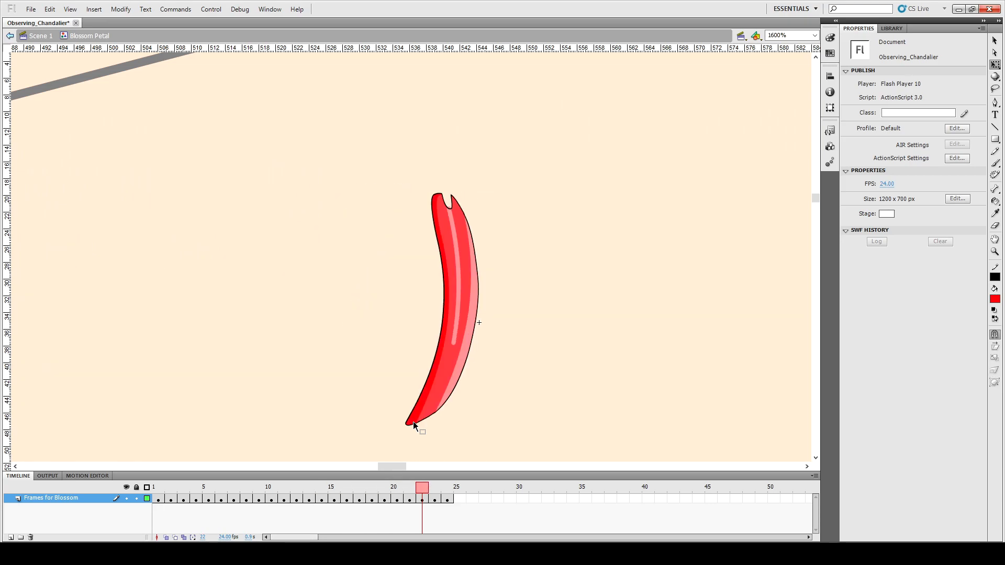
{"action": "key", "text": "comma"}
{"action": "key", "text": "comma"}
{"action": "key", "text": "comma"}
{"action": "key", "text": "comma"}
{"action": "key", "text": "comma"}
{"action": "key", "text": "comma"}
{"action": "key", "text": "comma"}
{"action": "key", "text": "comma"}
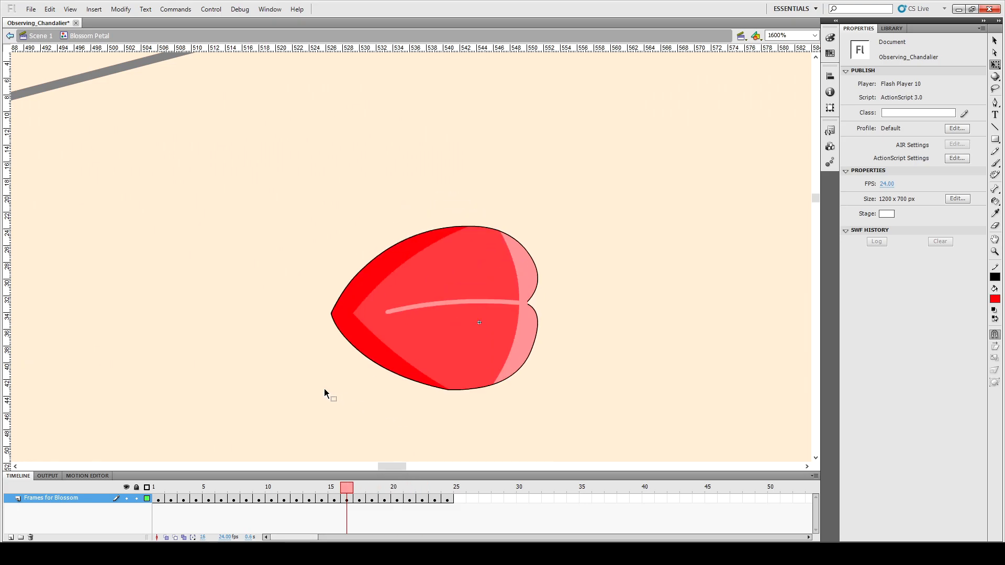
{"action": "key", "text": "comma"}
{"action": "key", "text": "comma"}
Step through the petal frames one by one from frame 1 to frame 22 to check the shading continuity.
{"action": "left_click", "coordinate": [162, 486]}
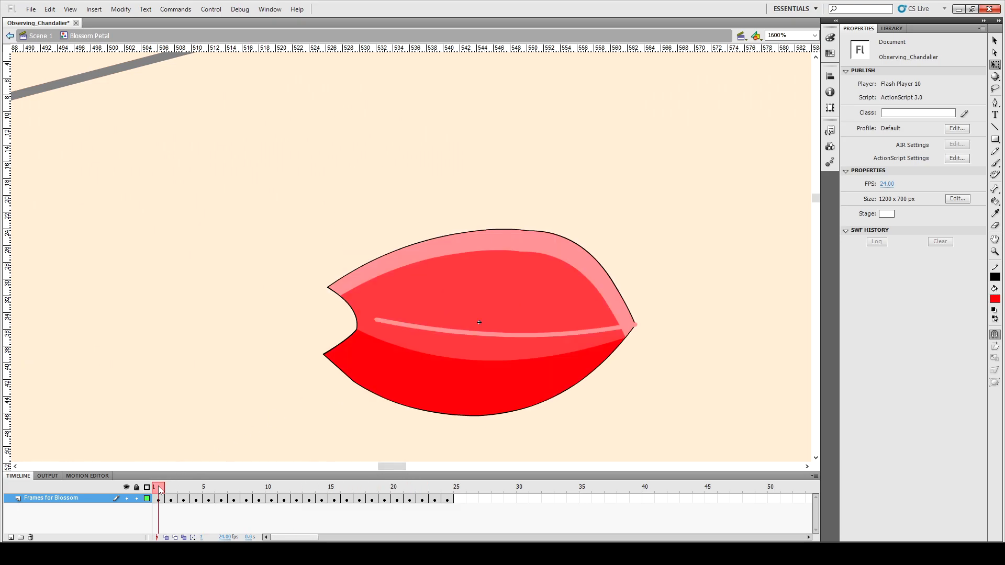
{"action": "key", "text": "period"}
{"action": "key", "text": "period"}
{"action": "key", "text": "period"}
{"action": "key", "text": "period"}
{"action": "key", "text": "period"}
{"action": "key", "text": "period"}
{"action": "key", "text": "period"}
{"action": "key", "text": "period"}
{"action": "key", "text": "period"}
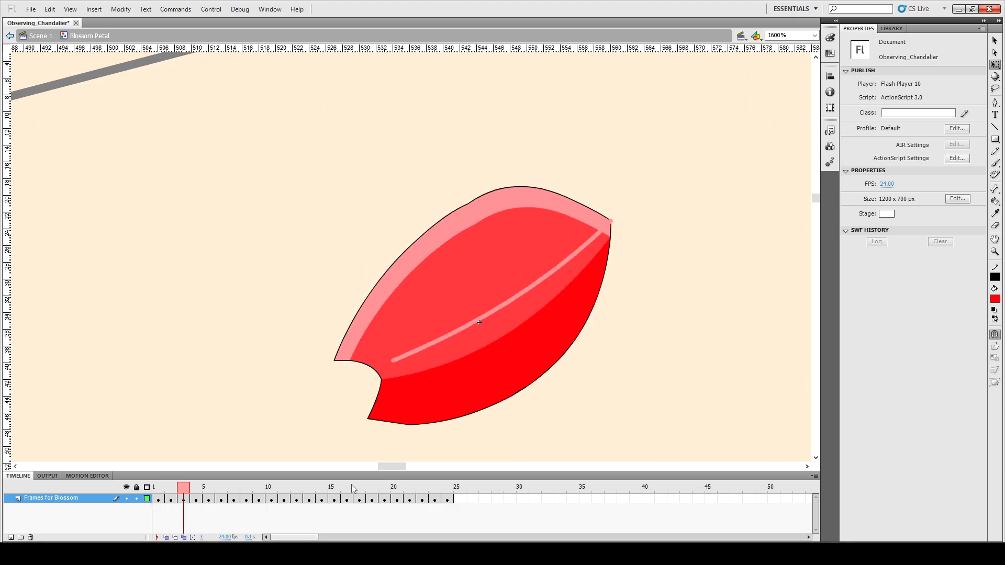
{"action": "key", "text": "period"}
{"action": "key", "text": "period"}
{"action": "key", "text": "period"}
{"action": "key", "text": "period"}
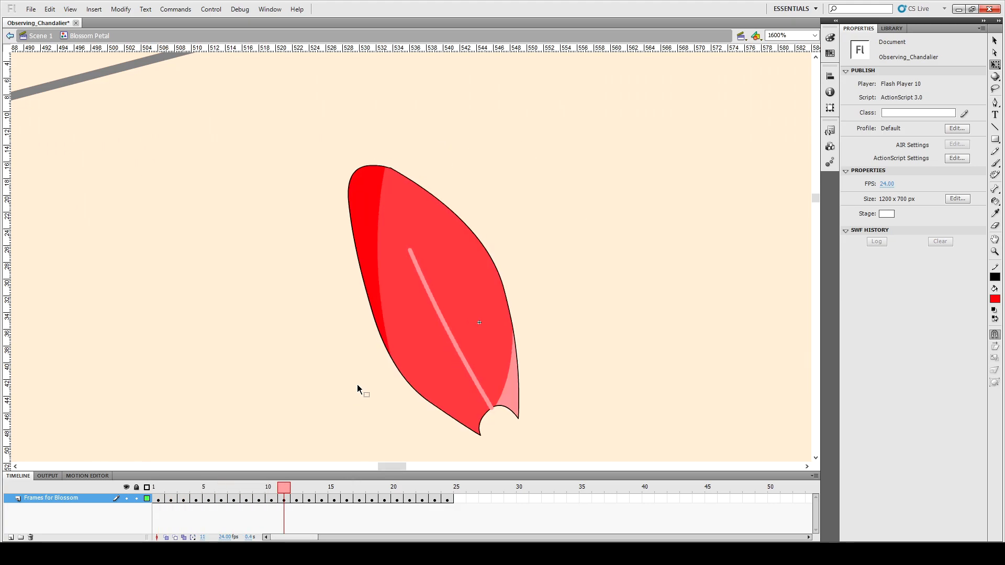
{"action": "key", "text": "period"}
{"action": "key", "text": "period"}
{"action": "key", "text": "period"}
{"action": "key", "text": "period"}
{"action": "key", "text": "period"}
{"action": "key", "text": "period"}
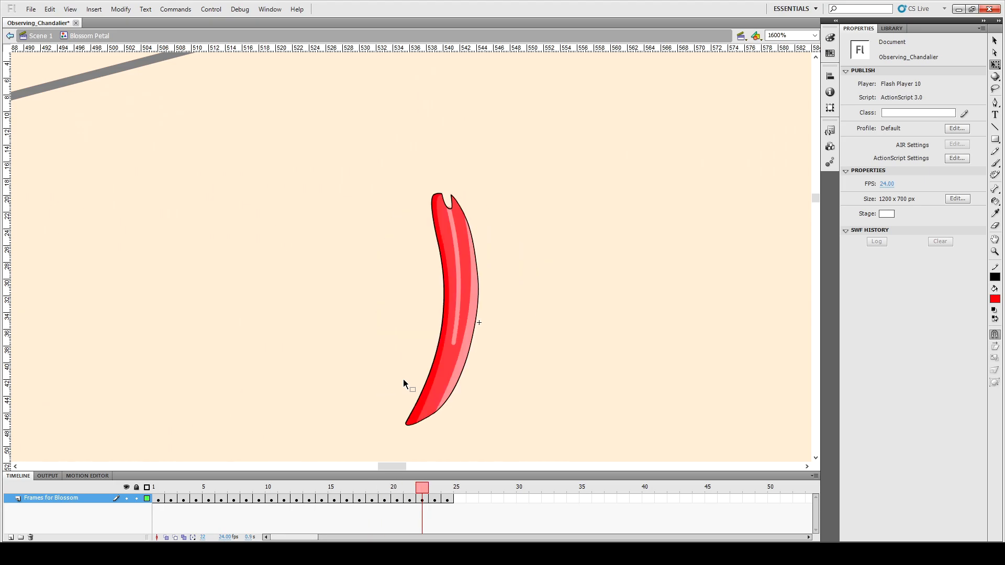
Swap the edge shading on frame 22's petal: fill the left band light pink and the right band with frame 21's dark red.
{"action": "key", "text": "i"}
{"action": "left_click", "coordinate": [462, 360]}
{"action": "left_click", "coordinate": [432, 361]}
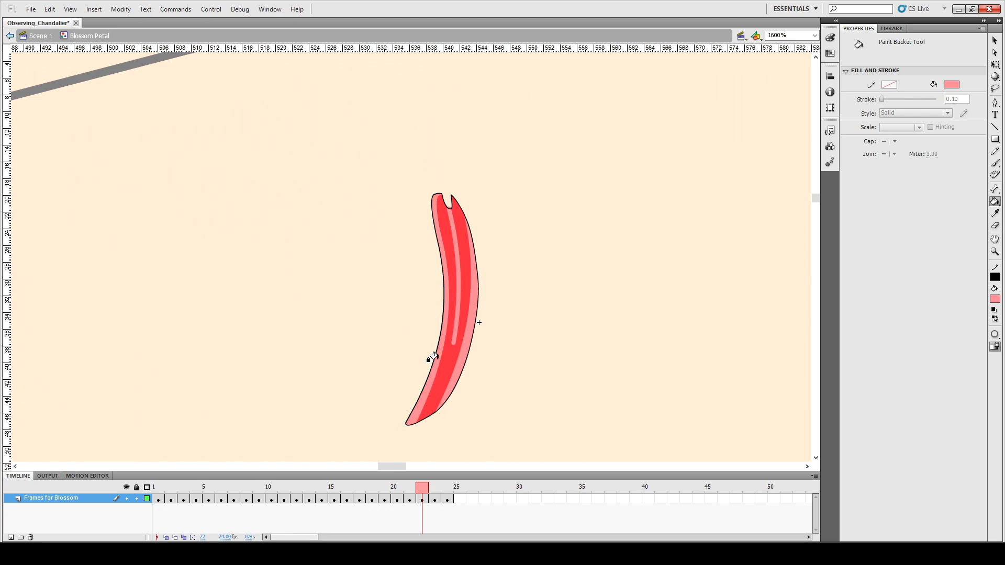
{"action": "key", "text": "comma"}
{"action": "key", "text": "i"}
{"action": "left_click", "coordinate": [449, 359]}
{"action": "key", "text": "period"}
{"action": "left_click", "coordinate": [453, 356]}
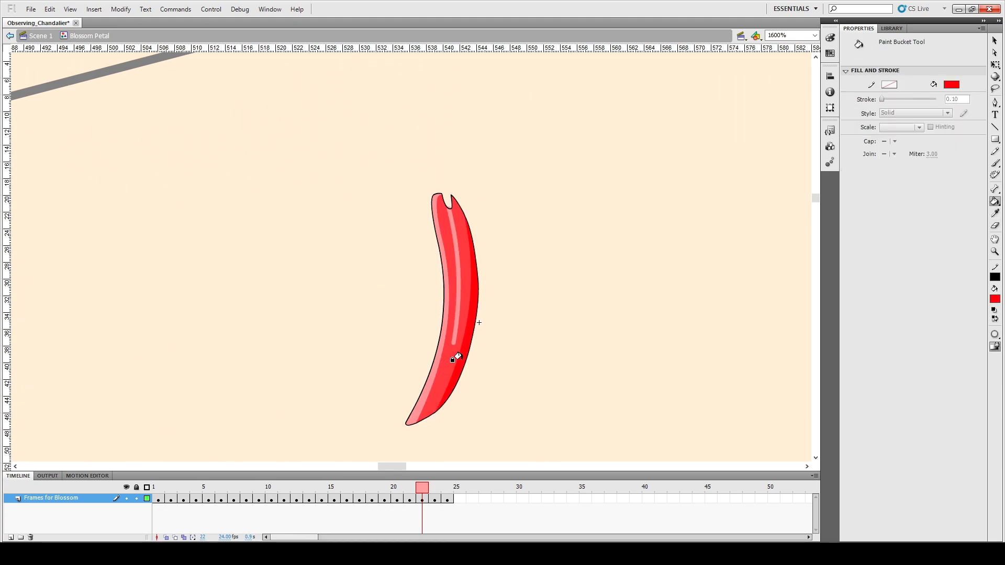
Fill the upper-right edge band of the petals on frames 23 and 24 with the same dark red.
{"action": "key", "text": "period"}
{"action": "left_click", "coordinate": [478, 358]}
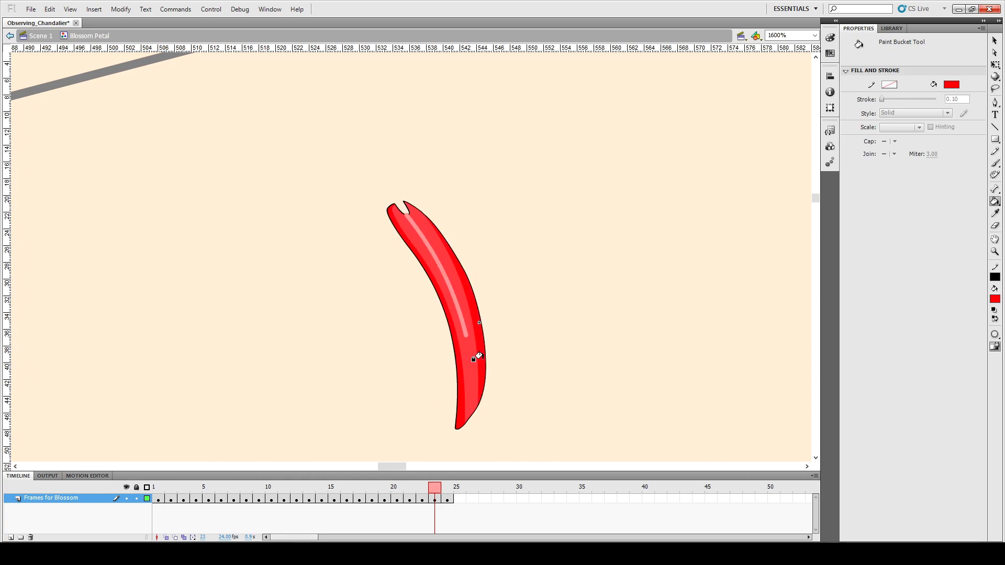
{"action": "key", "text": "period"}
{"action": "key", "text": "comma"}
{"action": "key", "text": "comma"}
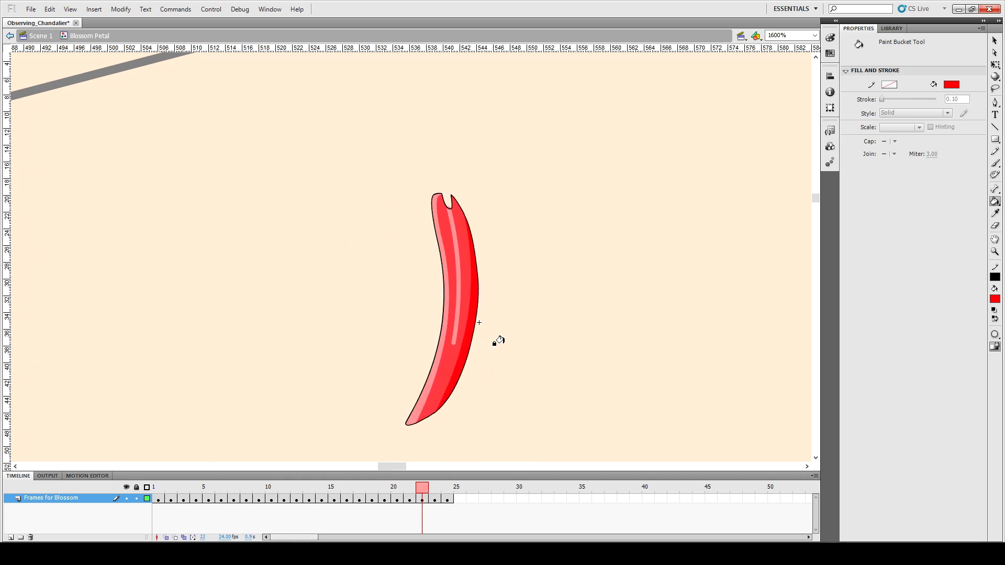
Sample the light pink from frame 22 and fill the lower-left edge band of the petals on frames 23 and 24.
{"action": "key", "text": "i"}
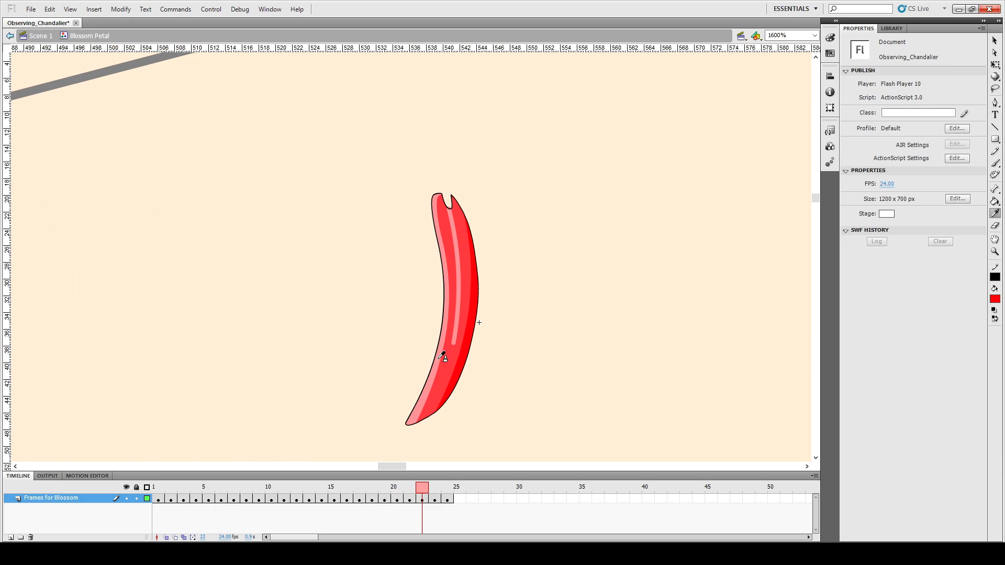
{"action": "left_click", "coordinate": [440, 359]}
{"action": "key", "text": "period"}
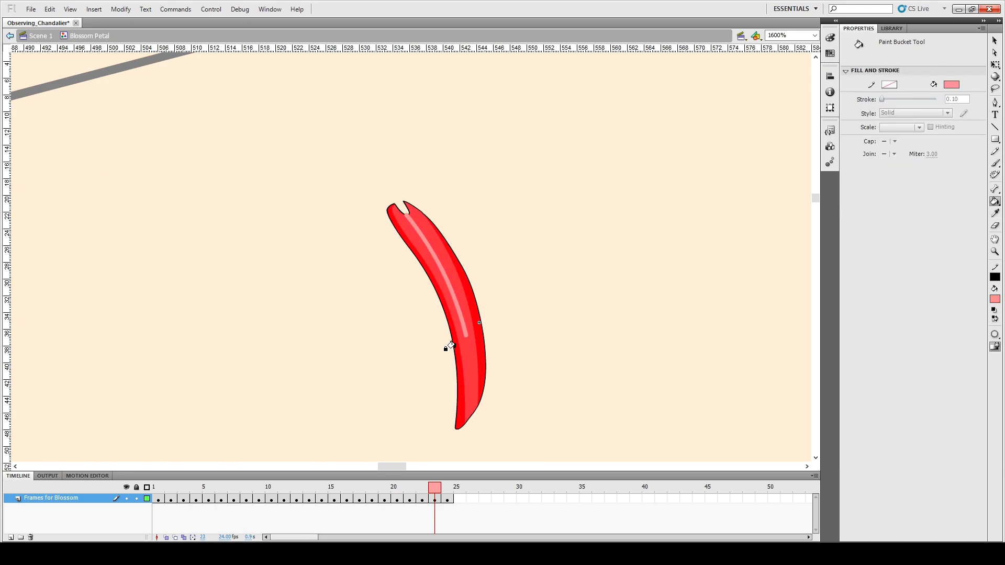
{"action": "left_click", "coordinate": [453, 346]}
{"action": "key", "text": "period"}
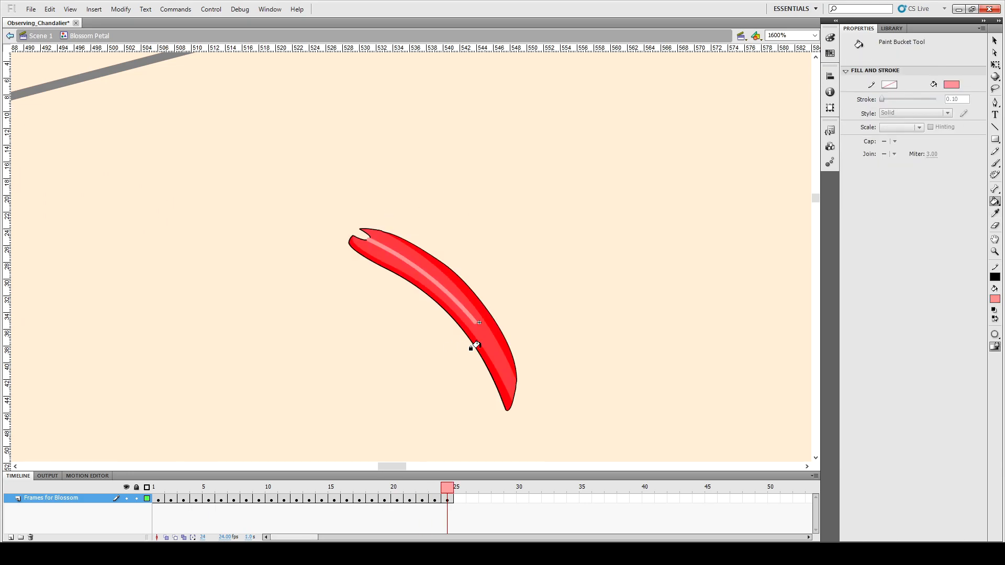
{"action": "left_click", "coordinate": [475, 346]}
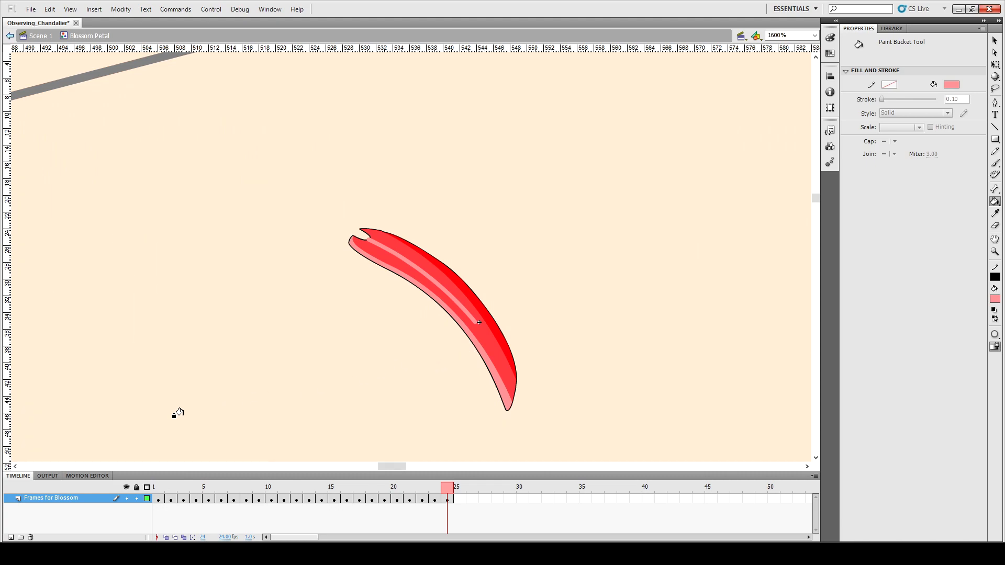
Compare the petal on frames 1 and 24, and play the animation from frame 1.
{"action": "left_click", "coordinate": [163, 488]}
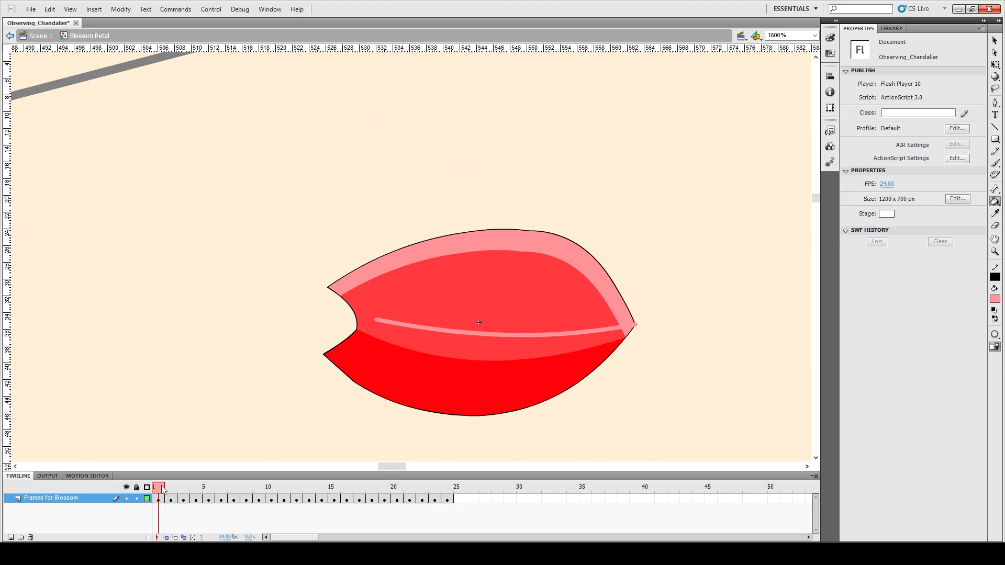
{"action": "left_click", "coordinate": [448, 489]}
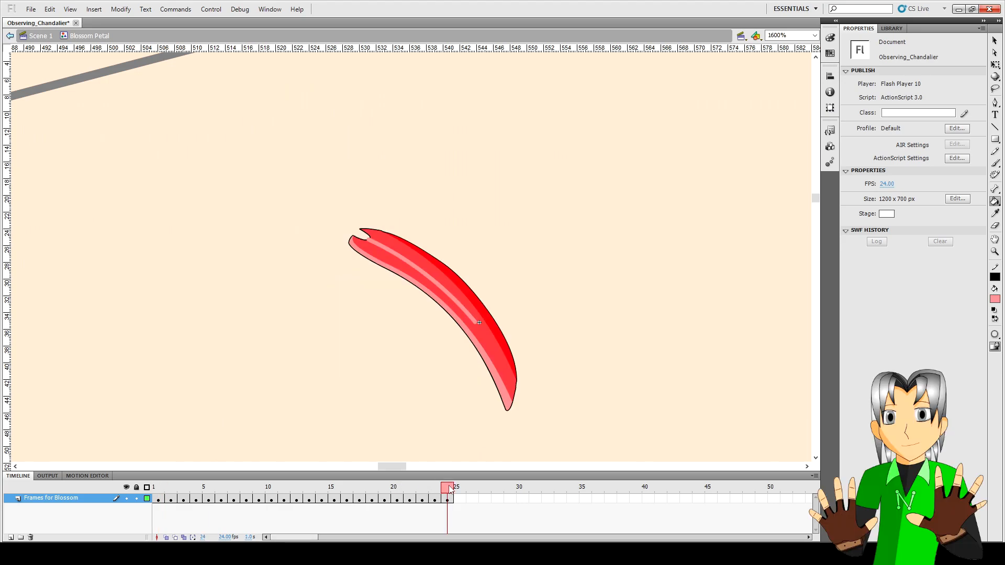
{"action": "left_click", "coordinate": [159, 488]}
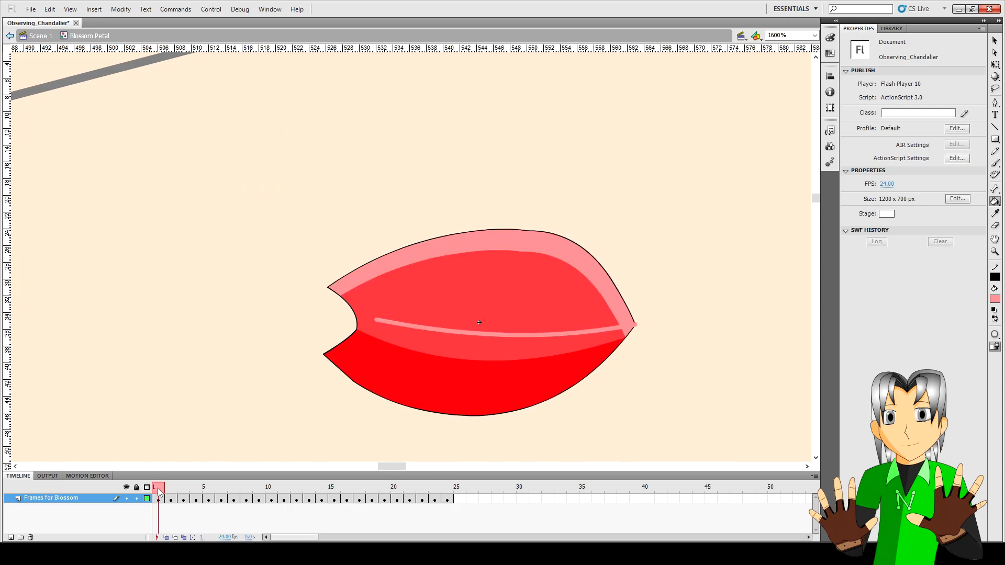
{"action": "key", "text": "Return"}
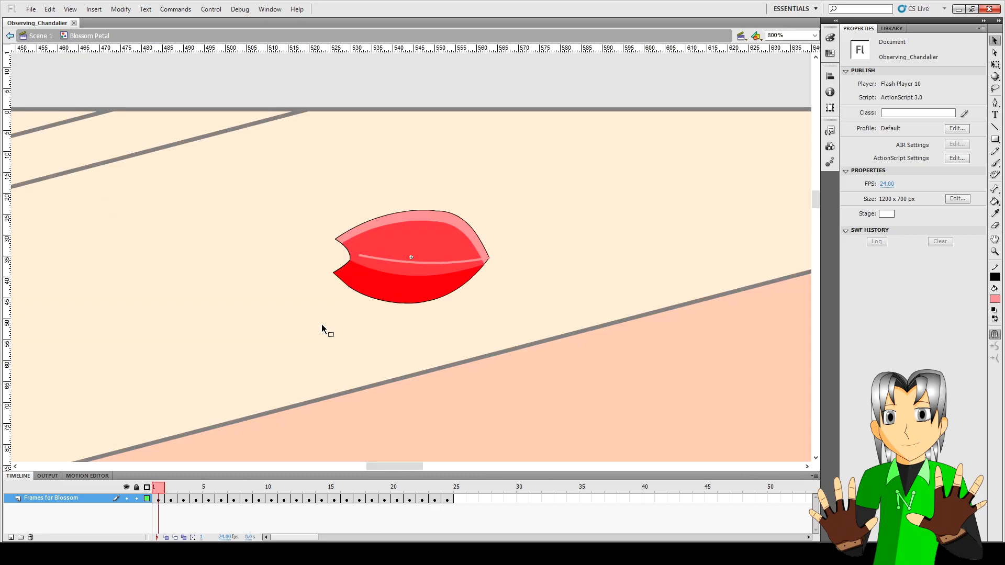
Return to Scene 1 and move the Blossom Petal instance above the stage's upper edge, to about X 185, Y -39.
{"action": "double_click", "coordinate": [321, 325]}
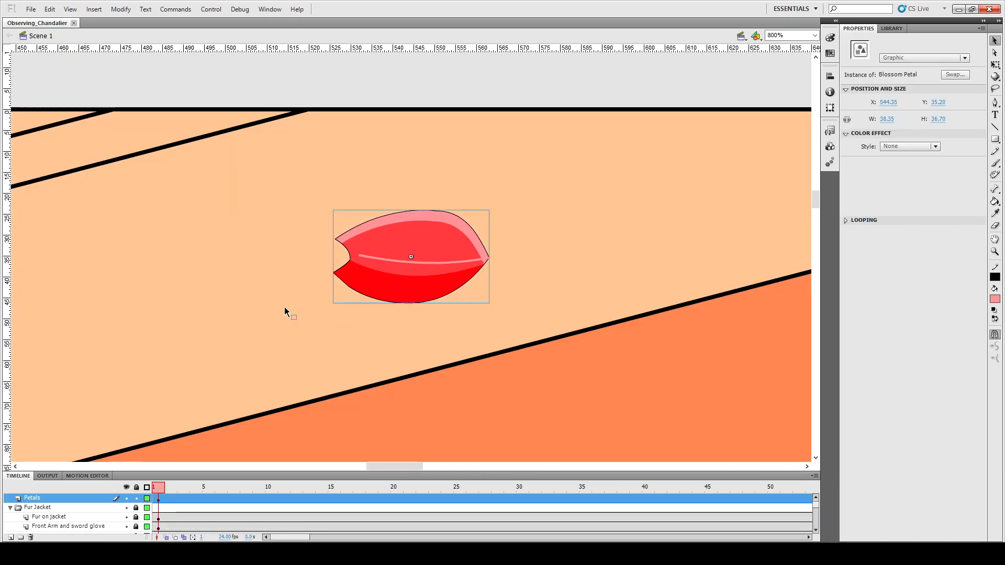
{"action": "key", "text": "ctrl+minus"}
{"action": "key", "text": "ctrl+minus"}
{"action": "key", "text": "ctrl+minus"}
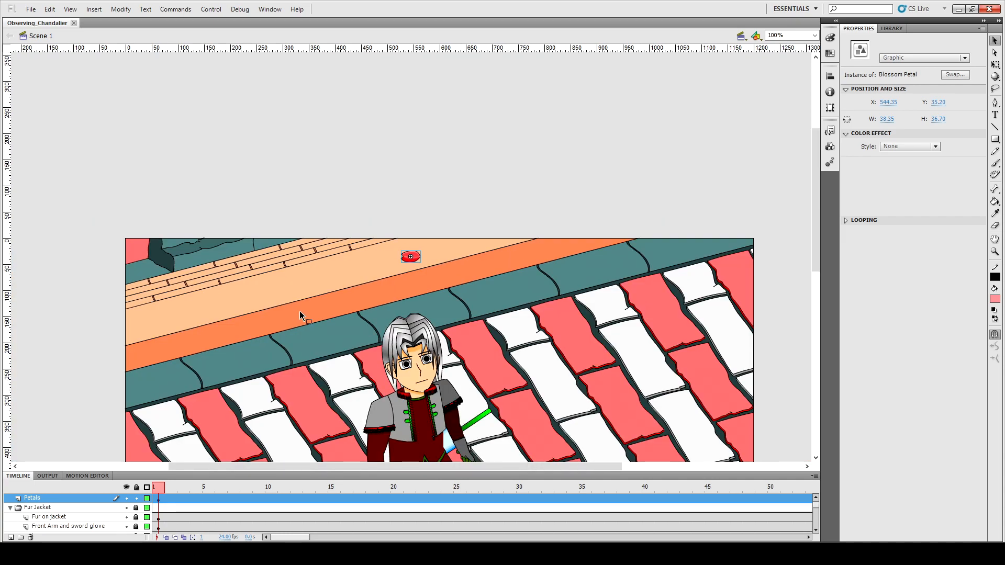
{"action": "scroll", "coordinate": [299, 311], "scroll_direction": "down", "scroll_amount": 3}
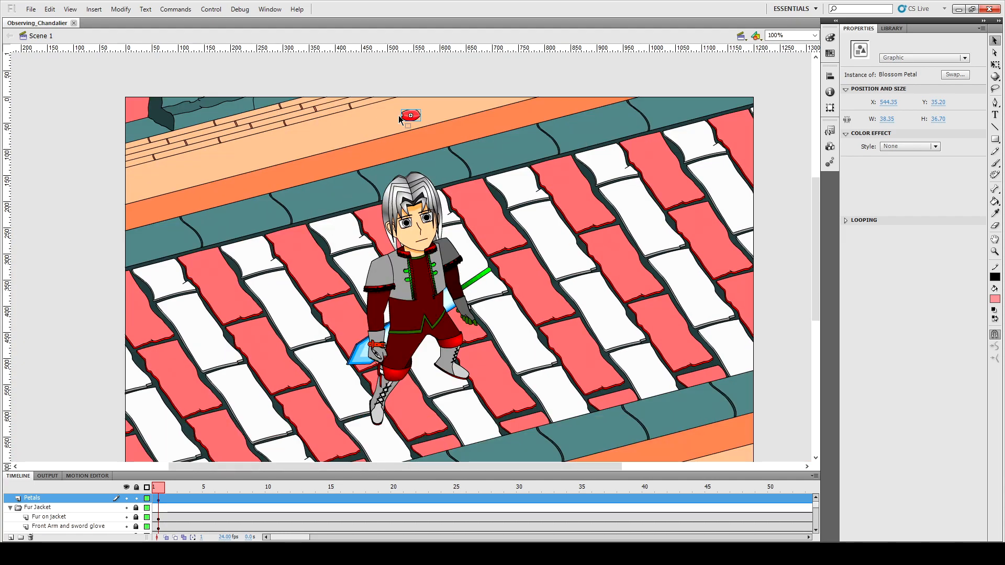
{"action": "left_click_drag", "start_coordinate": [413, 118], "coordinate": [226, 81]}
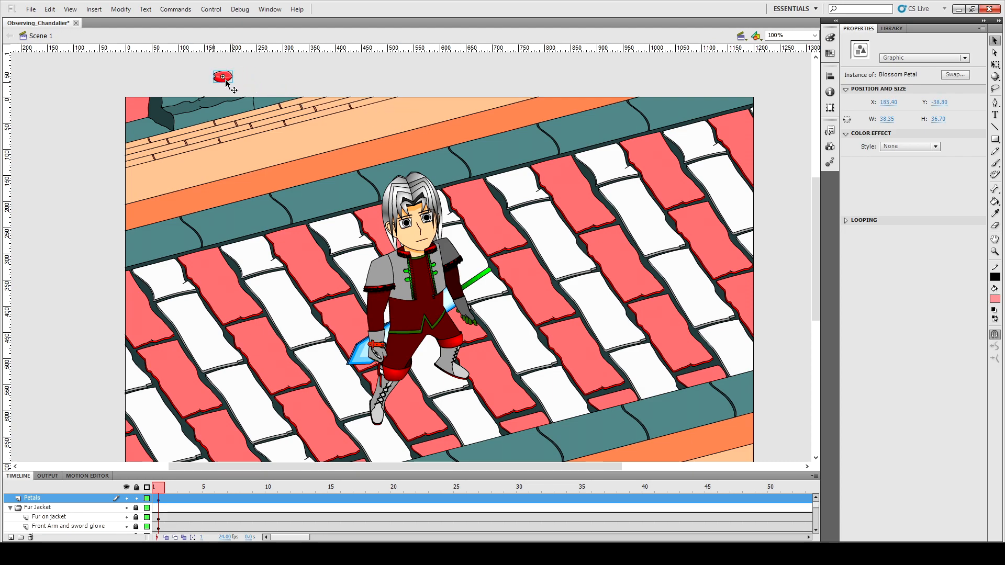
Create a motion tween on the Petals layer, move the petal at frame 30 to about X 110, Y 237, and bend its path.
{"action": "right_click", "coordinate": [158, 498]}
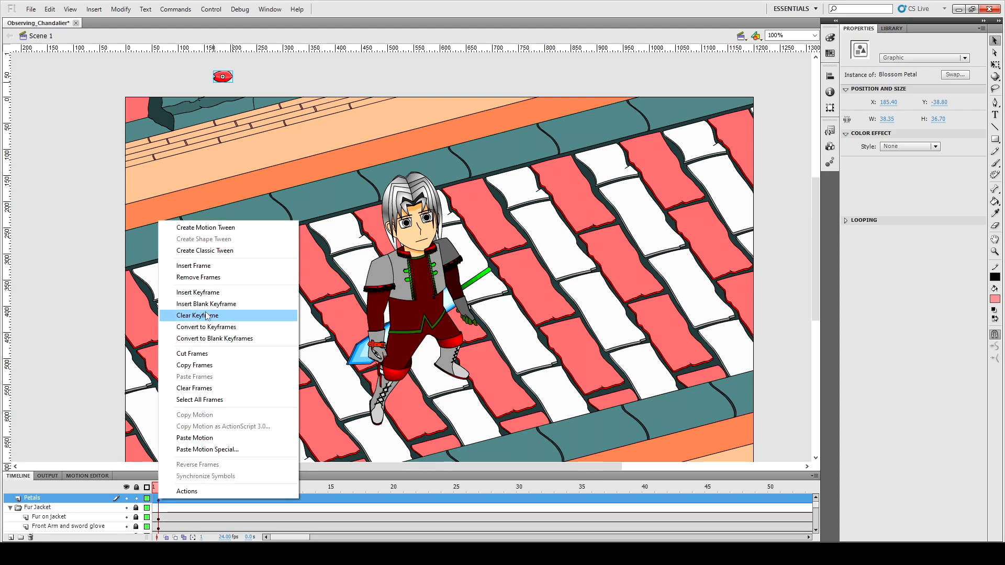
{"action": "left_click", "coordinate": [218, 232]}
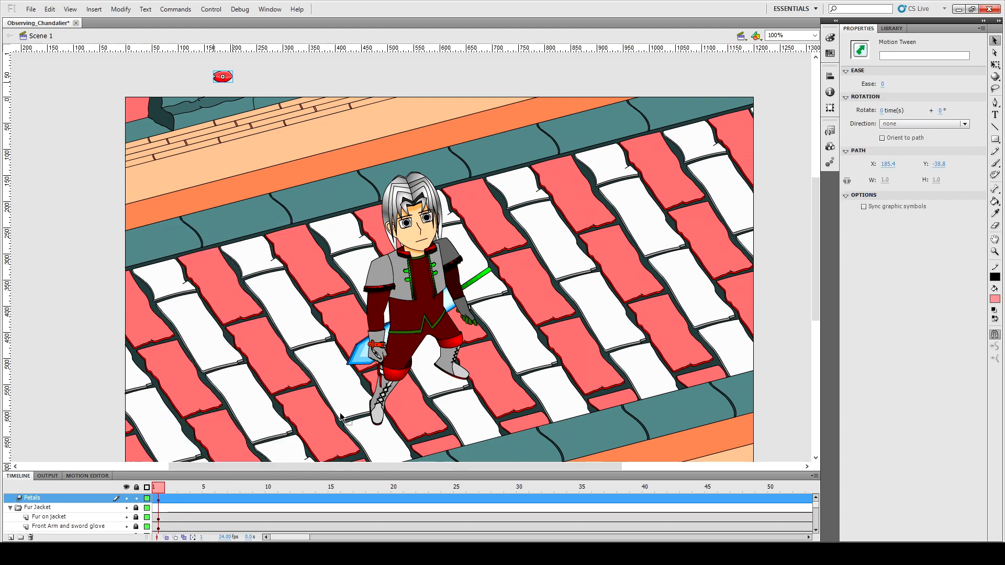
{"action": "left_click", "coordinate": [521, 501]}
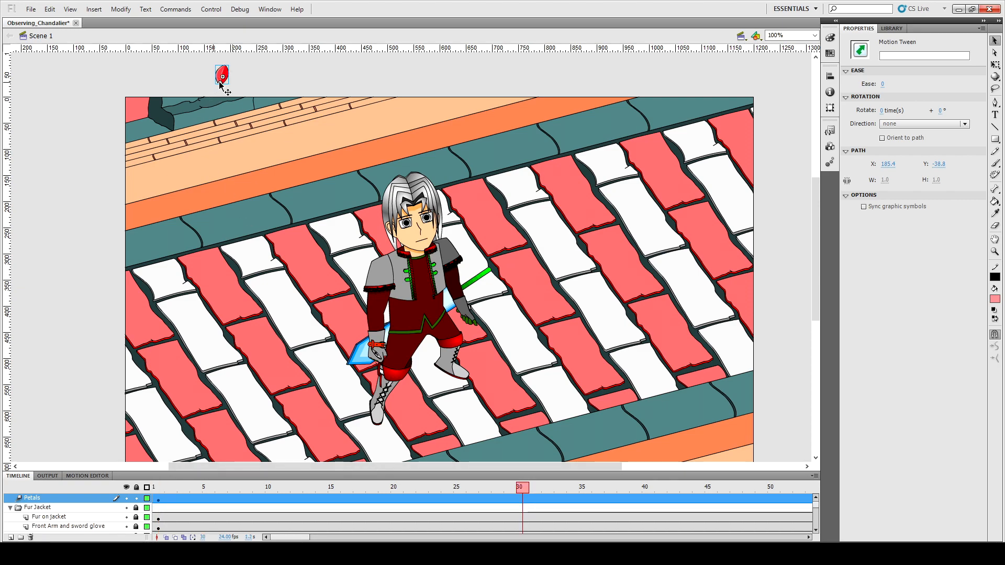
{"action": "left_click_drag", "start_coordinate": [225, 74], "coordinate": [186, 219]}
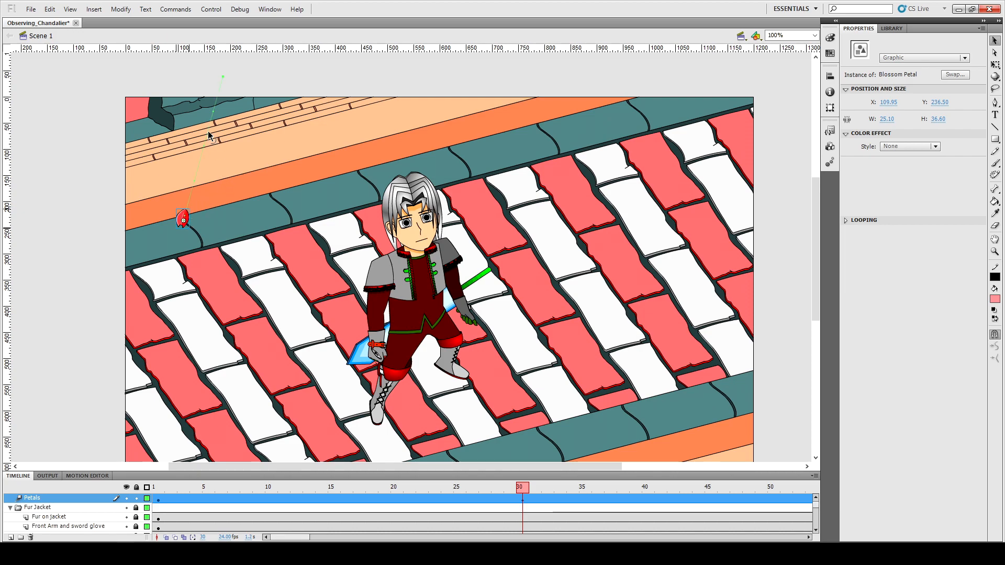
{"action": "left_click_drag", "start_coordinate": [209, 135], "coordinate": [197, 131]}
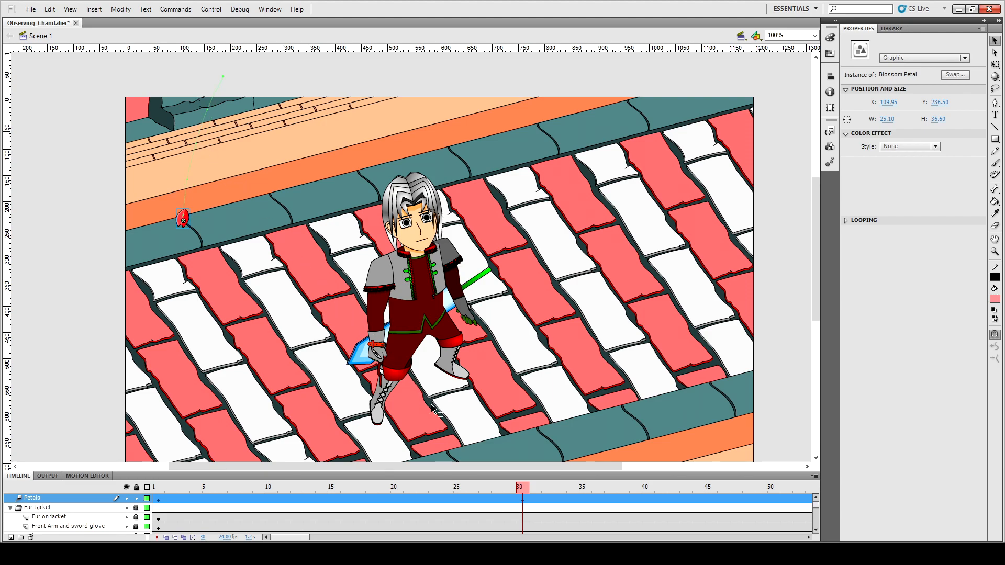
At frame 60 of the Petals tween, move the petal down the stage to about X 185, Y 554.
{"action": "left_click", "coordinate": [808, 537]}
{"action": "left_click", "coordinate": [809, 537]}
{"action": "left_click", "coordinate": [809, 537]}
{"action": "left_click", "coordinate": [648, 501]}
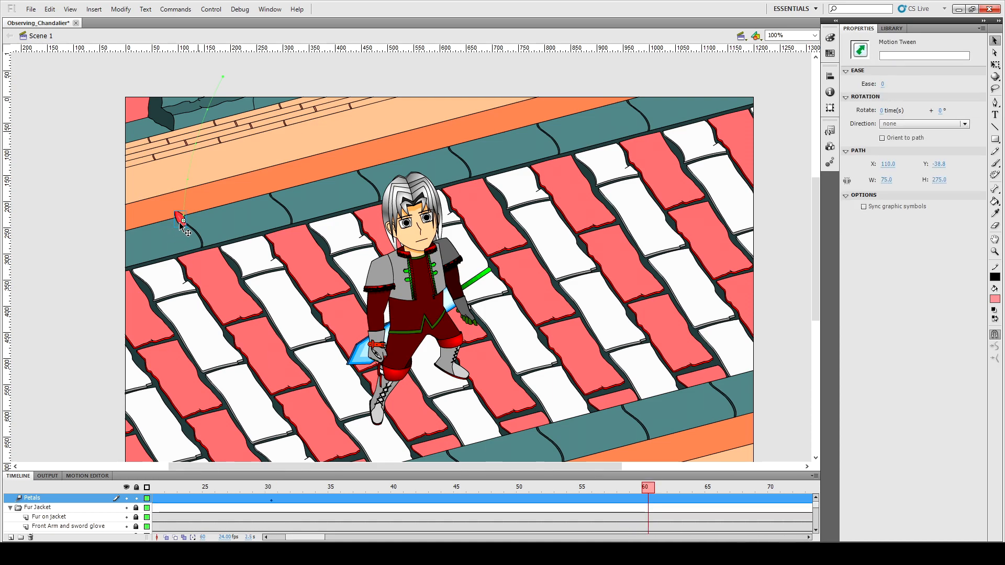
{"action": "left_click_drag", "start_coordinate": [183, 226], "coordinate": [220, 392]}
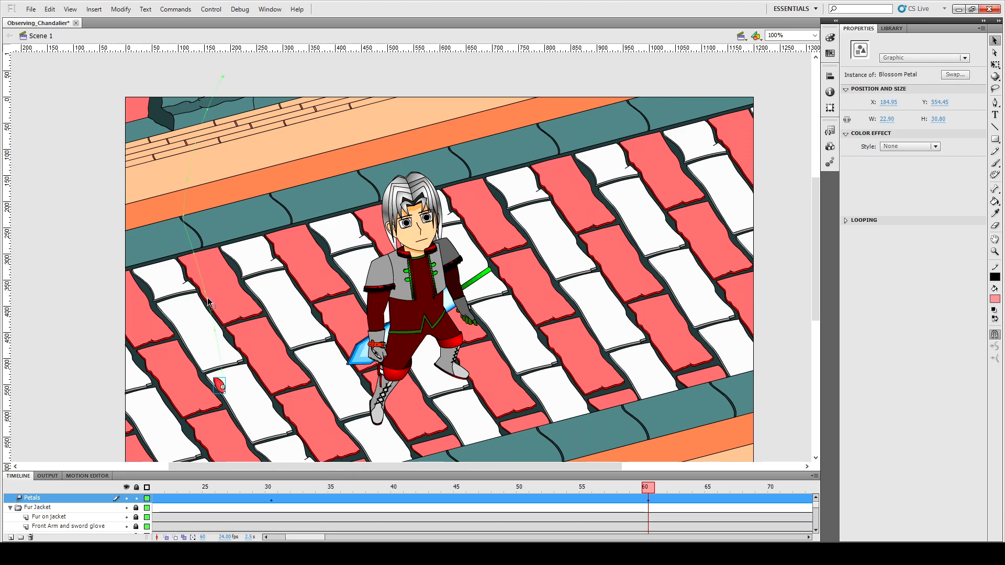
Go to frame 90 of the Petals tween with the area below the stage in view.
{"action": "scroll", "coordinate": [264, 314], "scroll_direction": "down", "scroll_amount": 3}
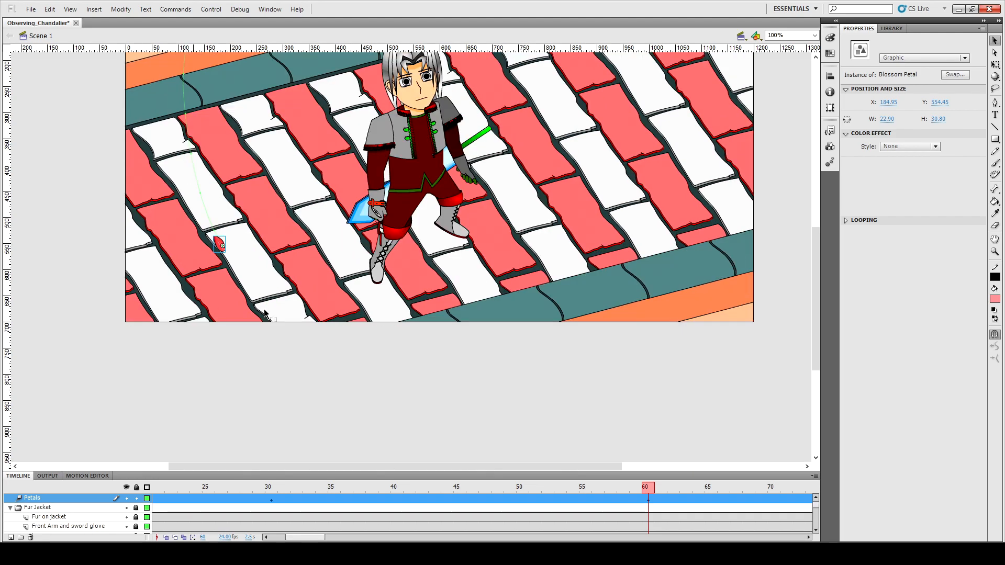
{"action": "left_click", "coordinate": [809, 537]}
{"action": "left_click", "coordinate": [809, 537]}
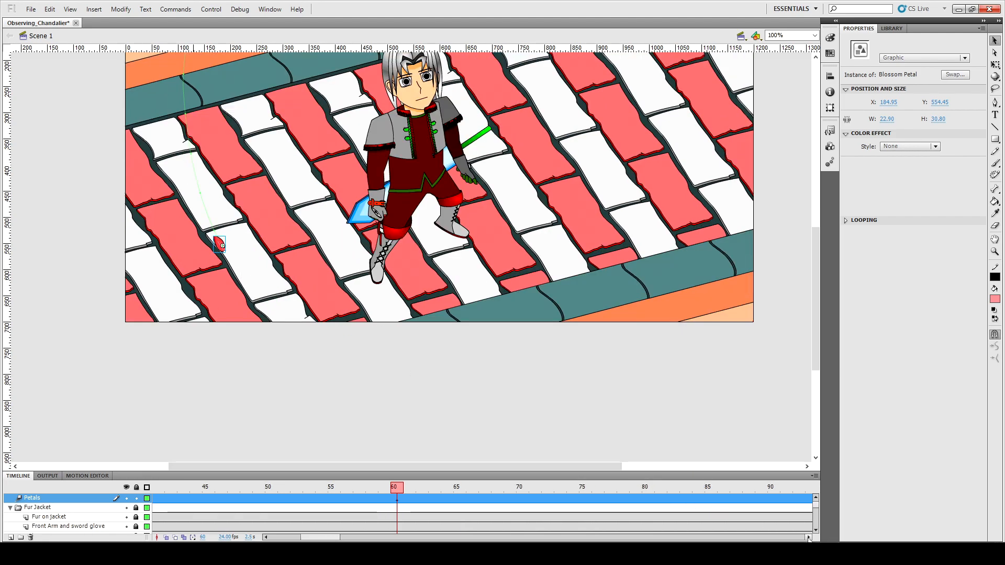
{"action": "left_click", "coordinate": [774, 499]}
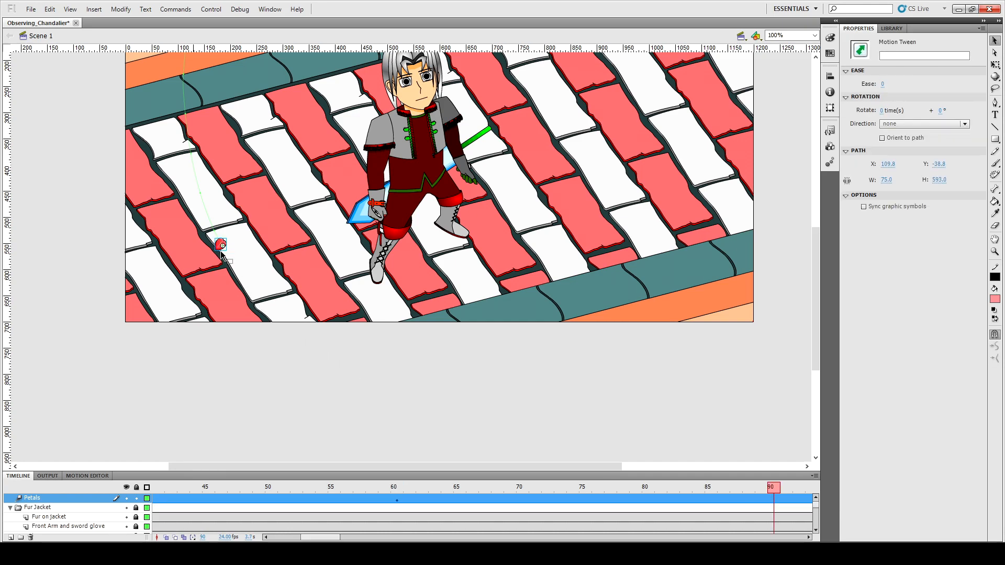
{"action": "left_click_drag", "start_coordinate": [222, 247], "coordinate": [194, 375]}
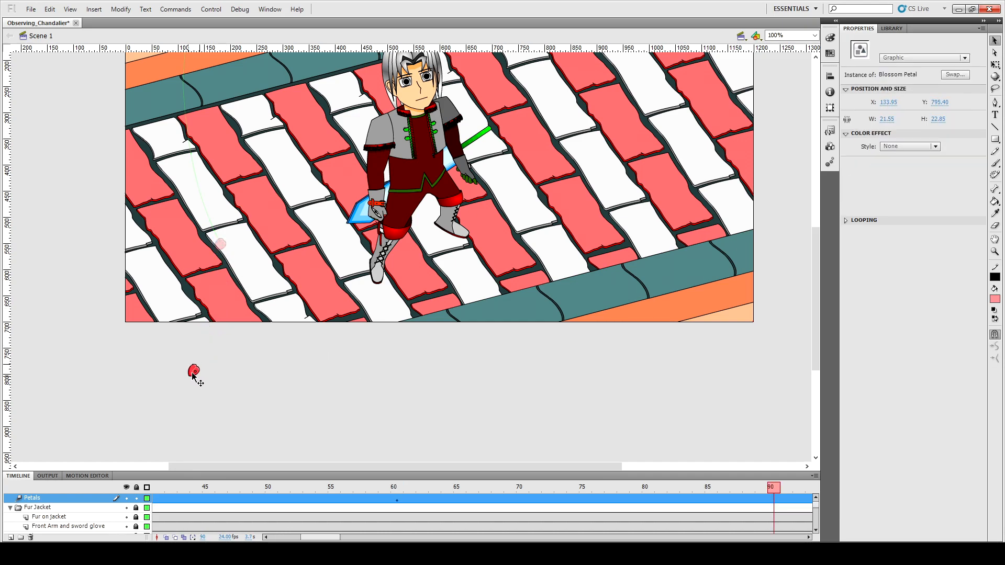
{"action": "left_click_drag", "start_coordinate": [211, 296], "coordinate": [222, 299]}
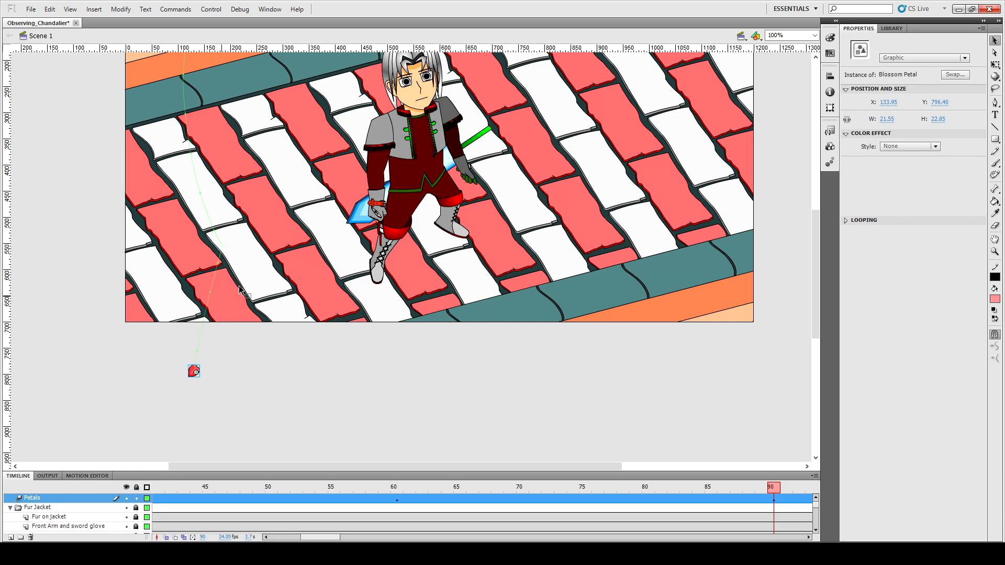
{"action": "left_click_drag", "start_coordinate": [216, 284], "coordinate": [226, 268]}
{"action": "key", "text": "ctrl+z"}
{"action": "key", "text": "ctrl+z"}
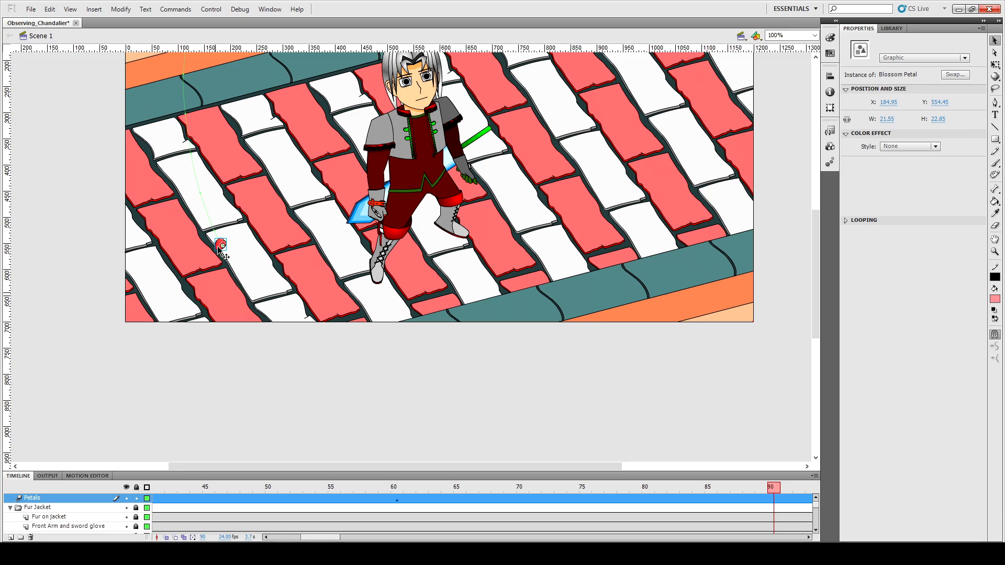
Move the petal at frame 90 below the stage to about X 201, Y 800, and bend the last stretch of its motion path.
{"action": "left_click_drag", "start_coordinate": [219, 248], "coordinate": [228, 380]}
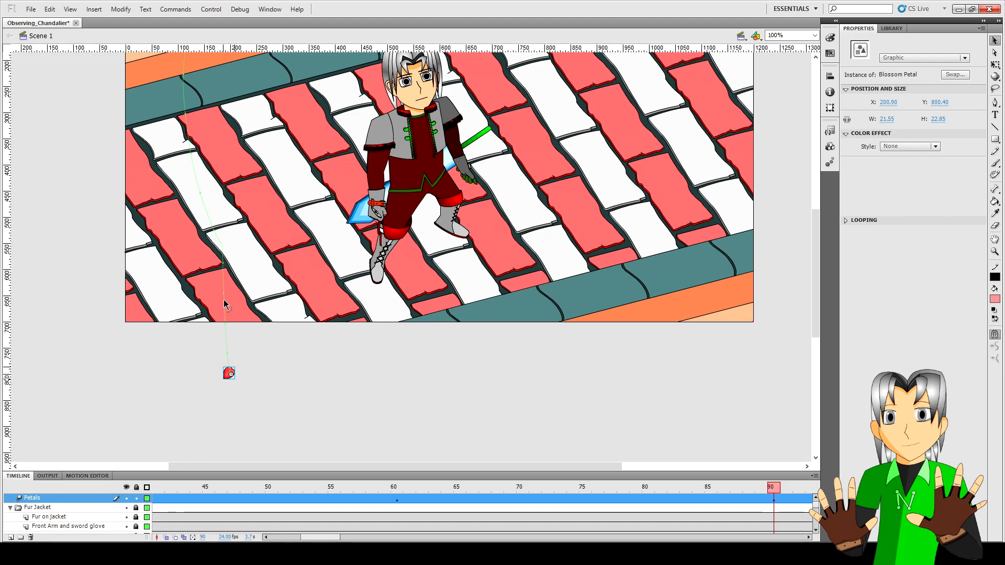
{"action": "left_click_drag", "start_coordinate": [229, 304], "coordinate": [227, 279]}
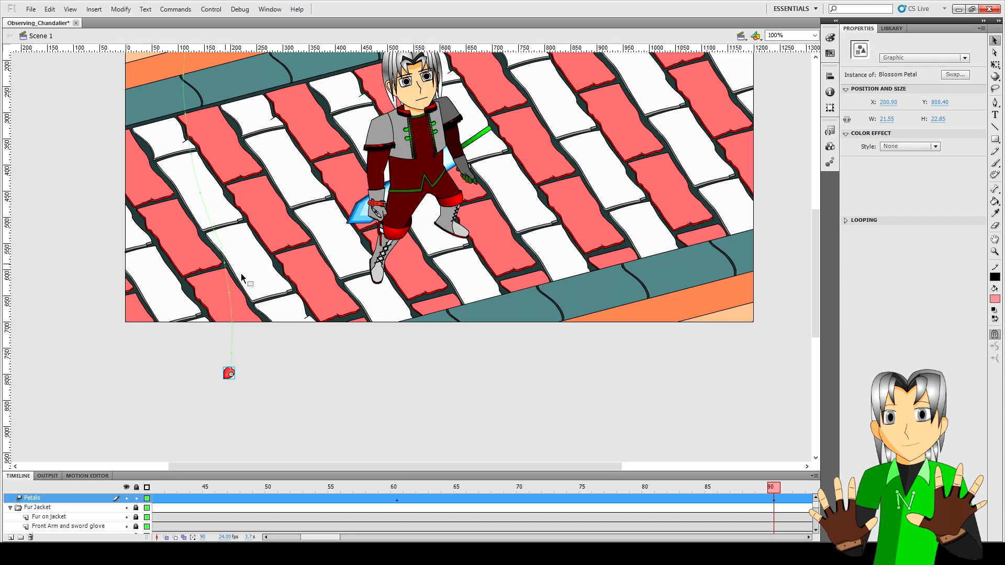
Play the falling petal animation from frame 1 and check its motion down the stage.
{"action": "scroll", "coordinate": [259, 347], "scroll_direction": "up", "scroll_amount": 4}
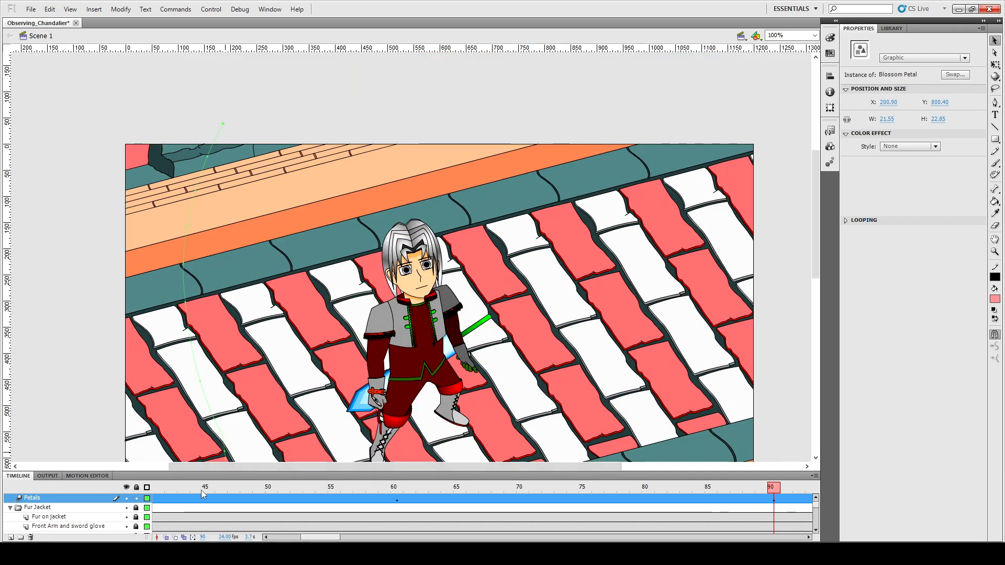
{"action": "left_click_drag", "start_coordinate": [316, 538], "coordinate": [271, 539]}
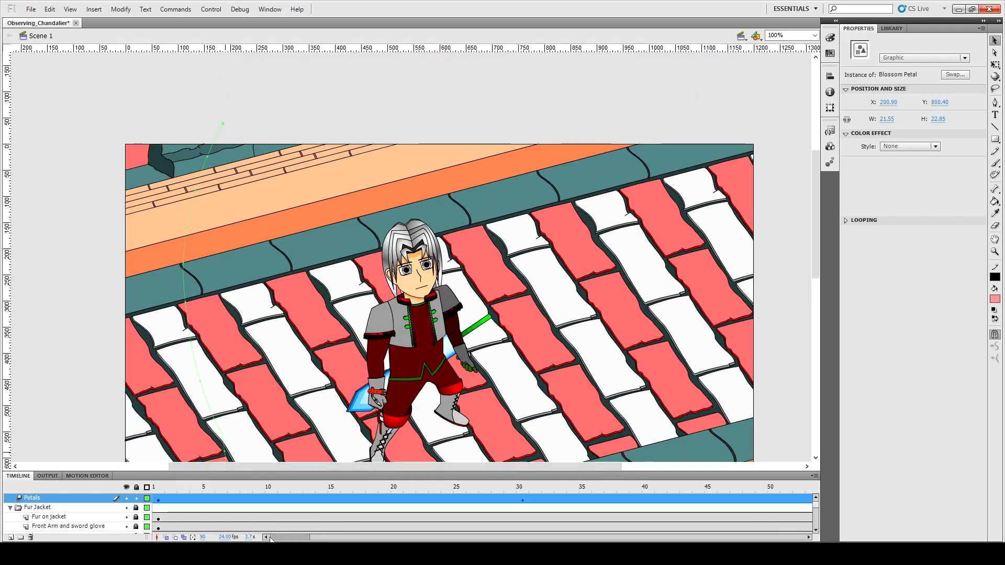
{"action": "left_click", "coordinate": [158, 487]}
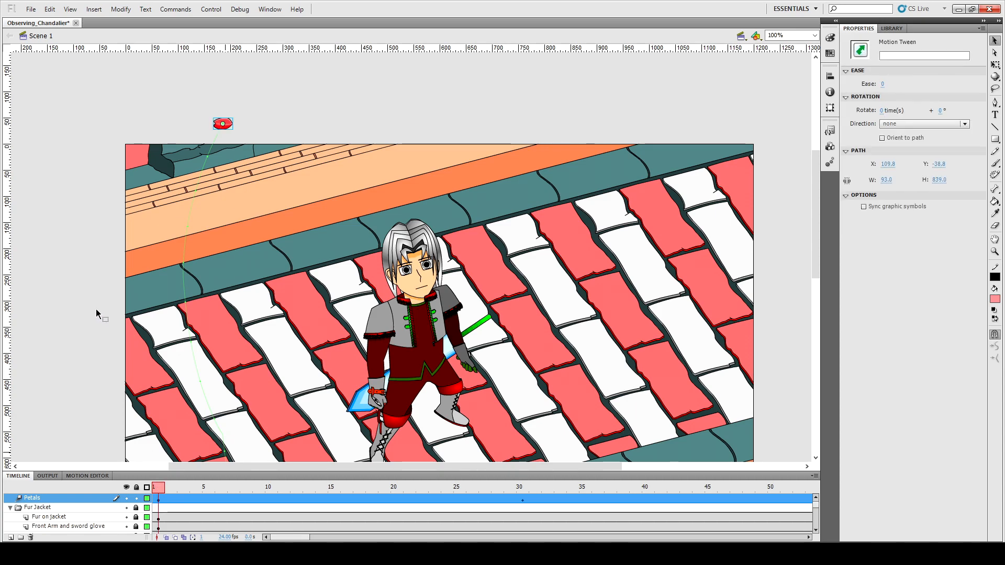
{"action": "key", "text": "Return"}
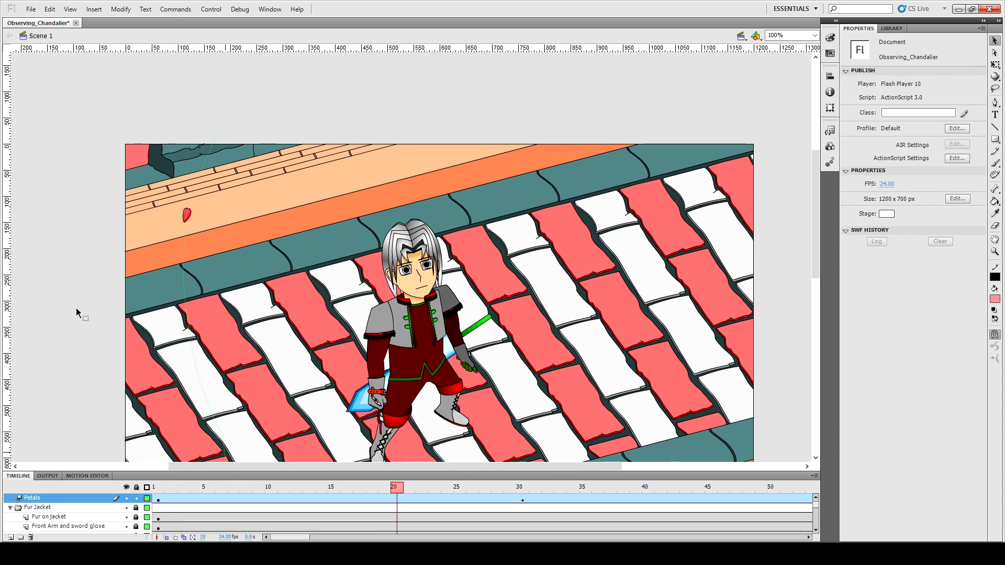
{"action": "scroll", "coordinate": [76, 313], "scroll_direction": "down", "scroll_amount": 3}
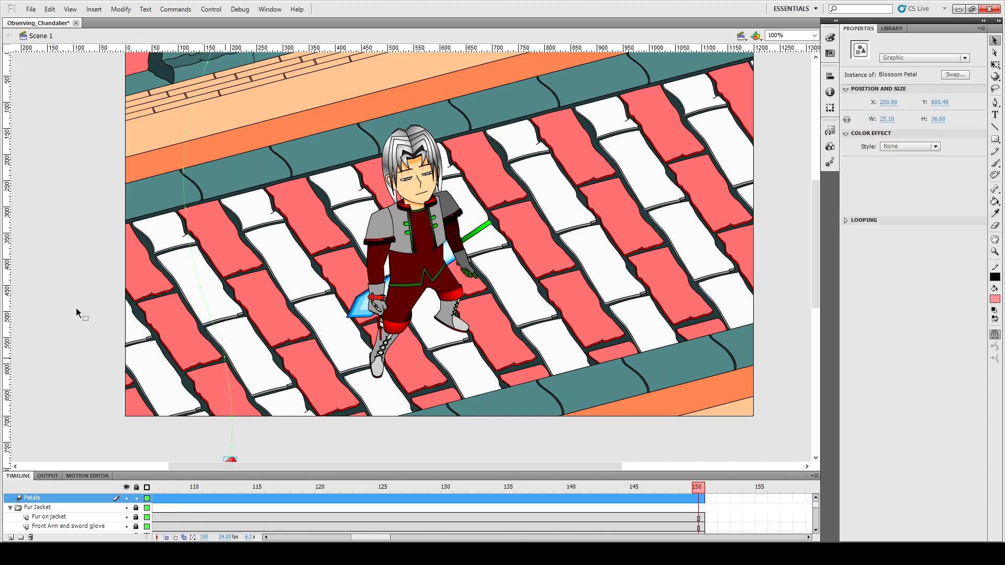
{"action": "scroll", "coordinate": [77, 313], "scroll_direction": "up", "scroll_amount": 3}
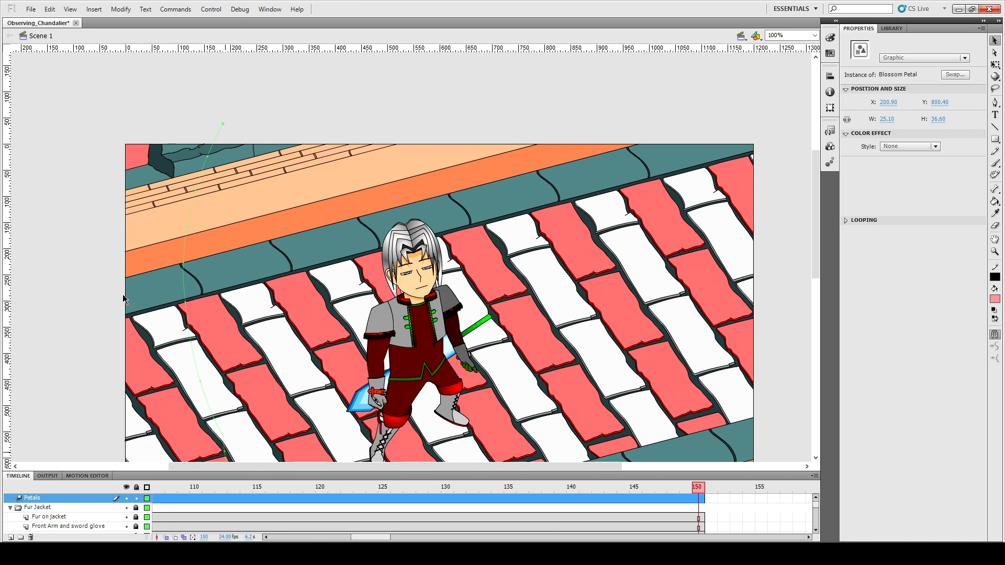
Add a new layer named Petal 2 directly below the Petals layer.
{"action": "left_click", "coordinate": [892, 28]}
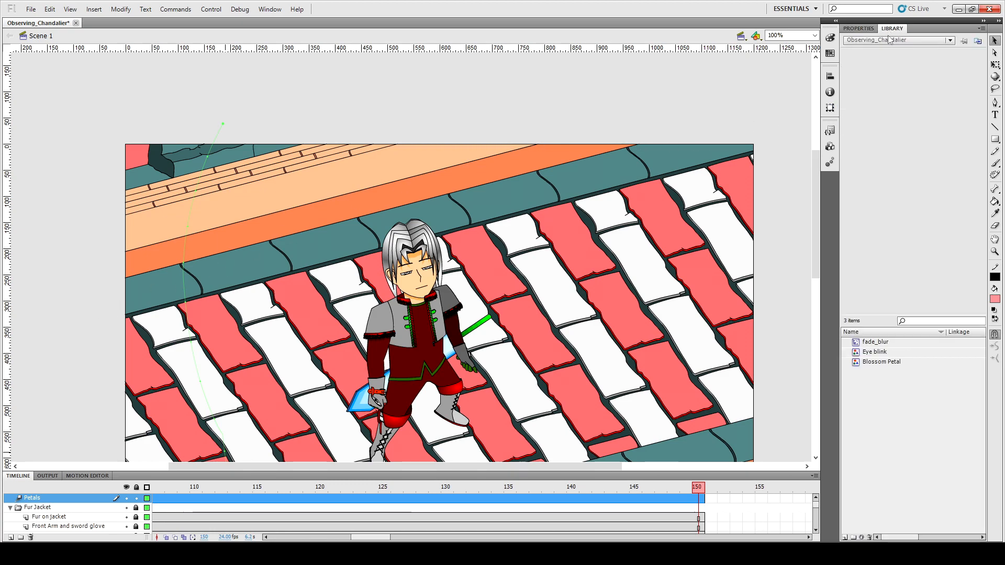
{"action": "right_click", "coordinate": [38, 498]}
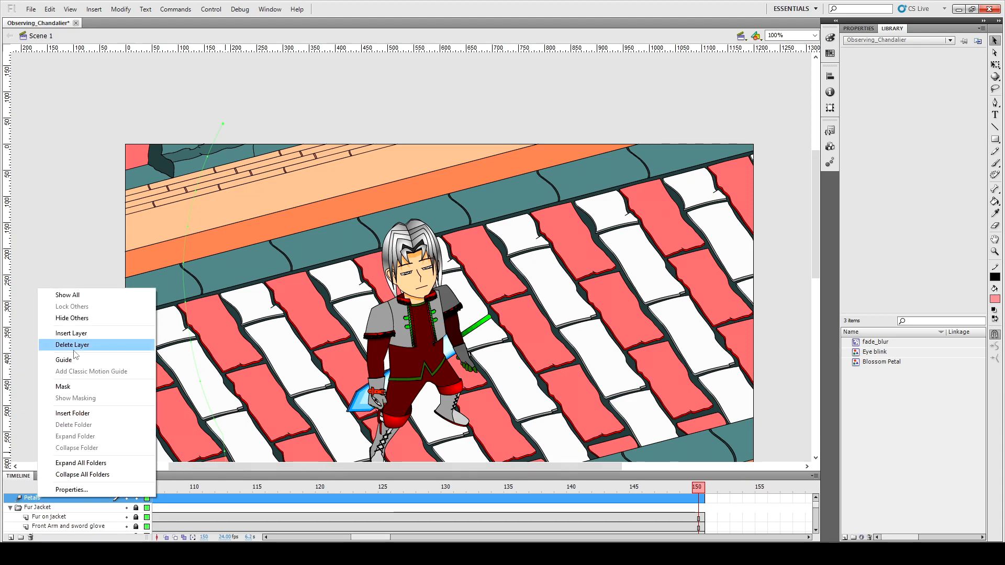
{"action": "left_click", "coordinate": [63, 333]}
{"action": "left_click_drag", "start_coordinate": [46, 502], "coordinate": [46, 511]}
{"action": "double_click", "coordinate": [45, 508]}
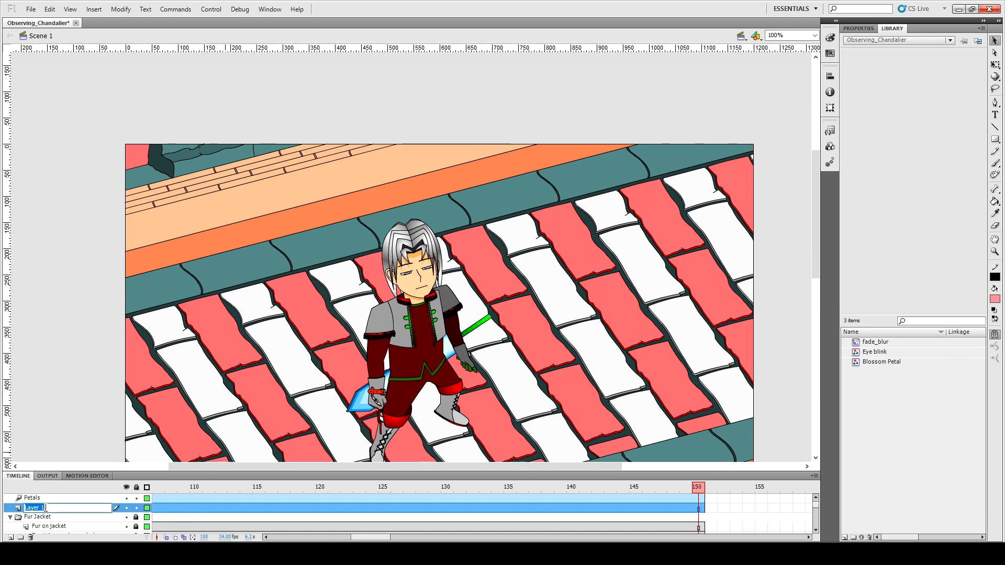
{"action": "type", "text": "Petal 2"}
{"action": "key", "text": "Return"}
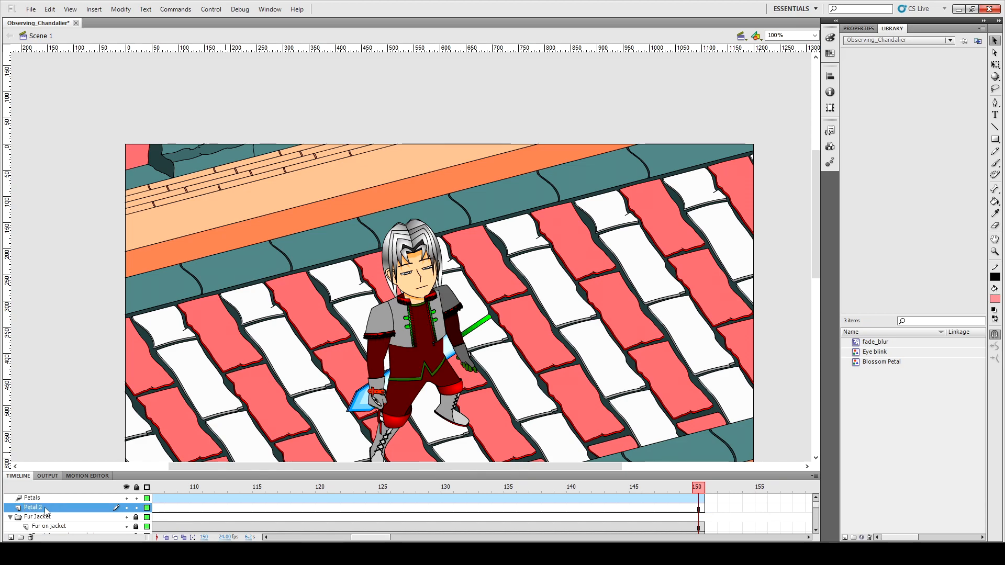
Place a Blossom Petal instance from the library on the Petal 2 layer, enlarge it, and position it above the stage's upper edge, right of center.
{"action": "left_click_drag", "start_coordinate": [365, 537], "coordinate": [284, 538]}
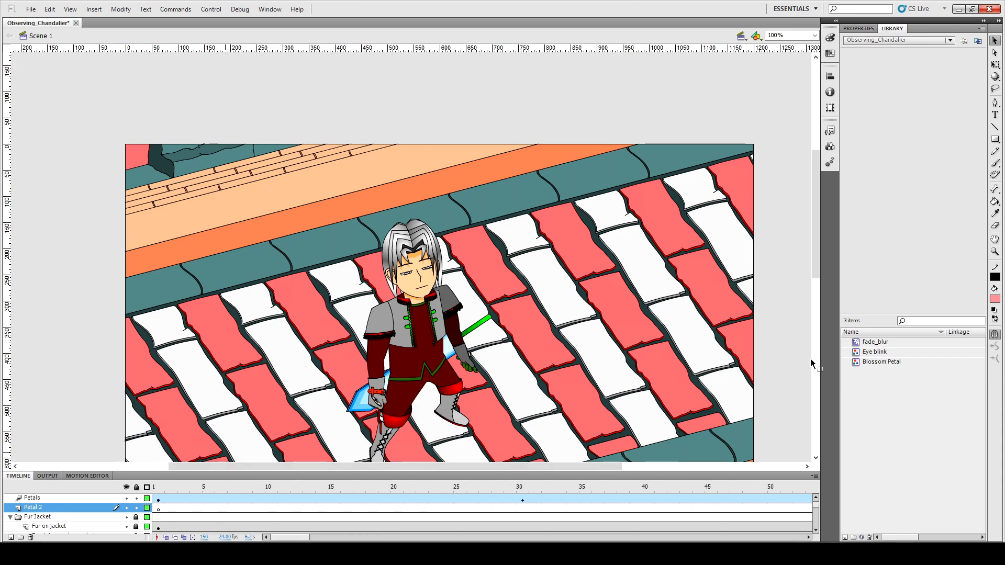
{"action": "left_click", "coordinate": [857, 363]}
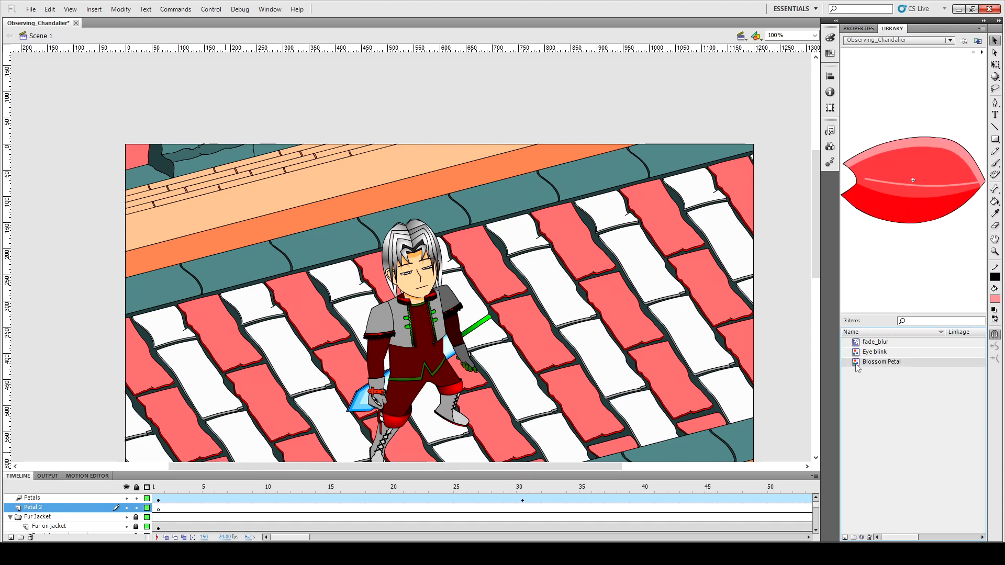
{"action": "left_click_drag", "start_coordinate": [899, 187], "coordinate": [699, 112]}
{"action": "key", "text": "q"}
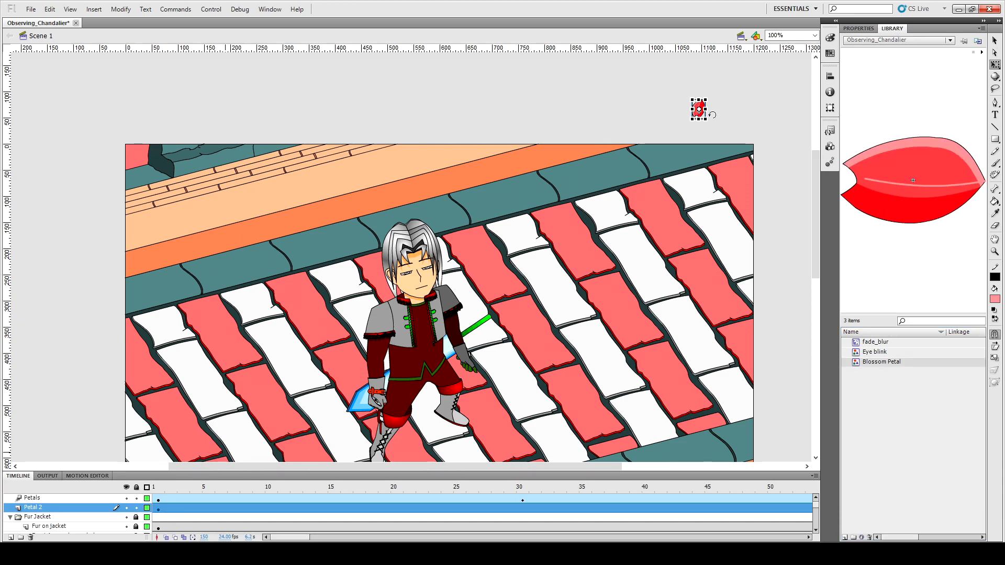
{"action": "left_click_drag", "start_coordinate": [706, 120], "coordinate": [717, 127]}
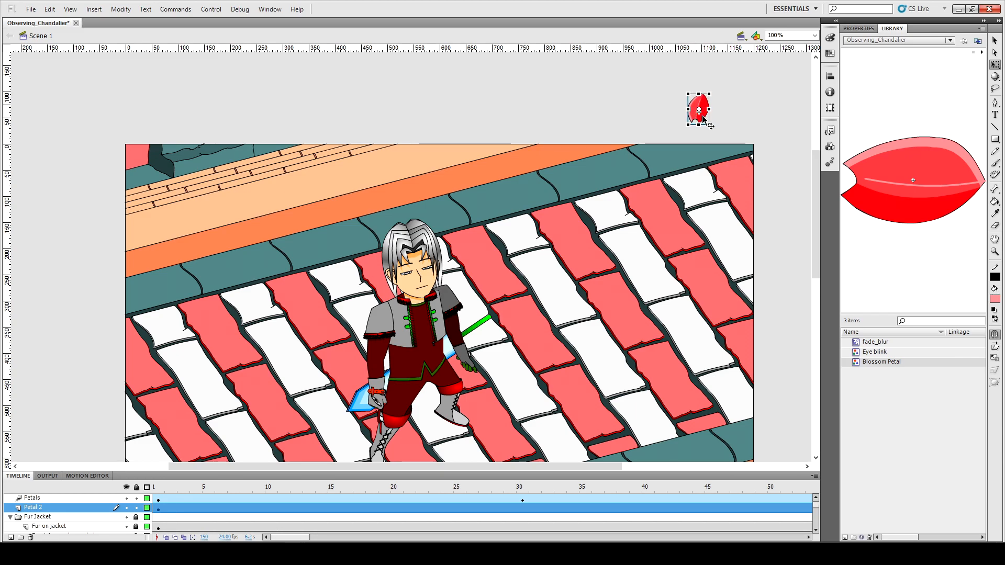
{"action": "left_click_drag", "start_coordinate": [703, 120], "coordinate": [634, 107]}
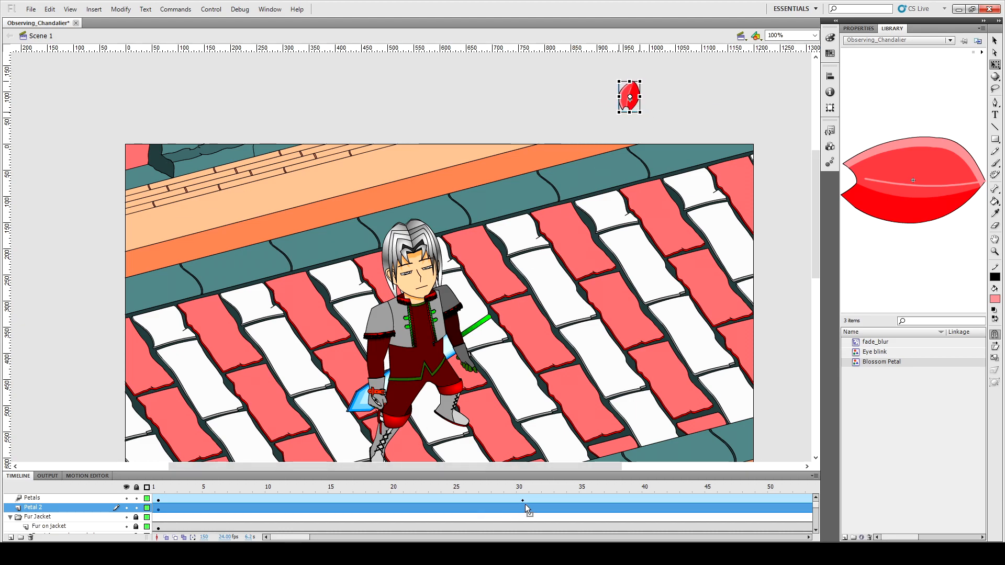
Create a motion tween for the Petal 2 instance and move it at frame 25 onto the roof tiles near the stage's right edge.
{"action": "left_click", "coordinate": [459, 508]}
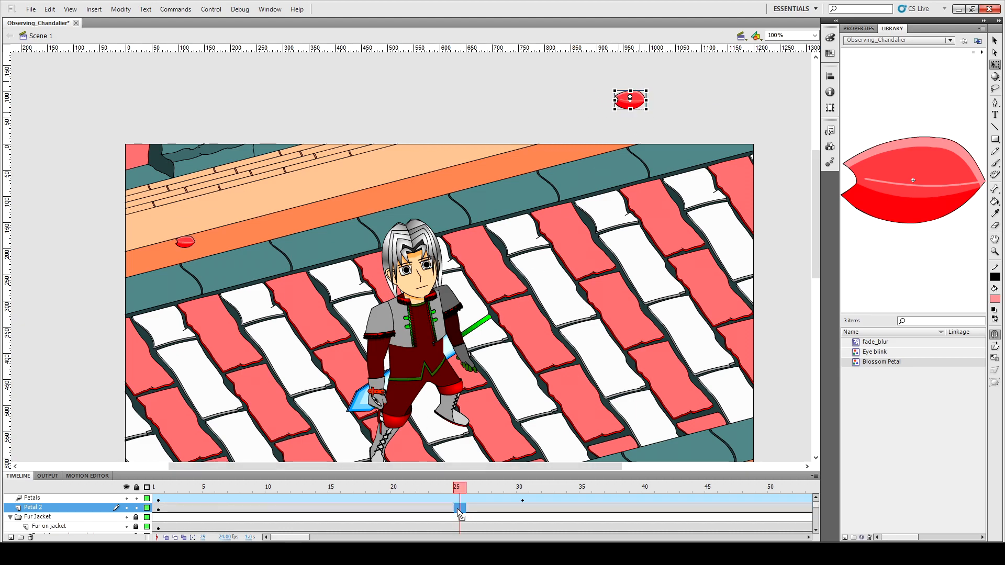
{"action": "left_click_drag", "start_coordinate": [636, 107], "coordinate": [723, 259]}
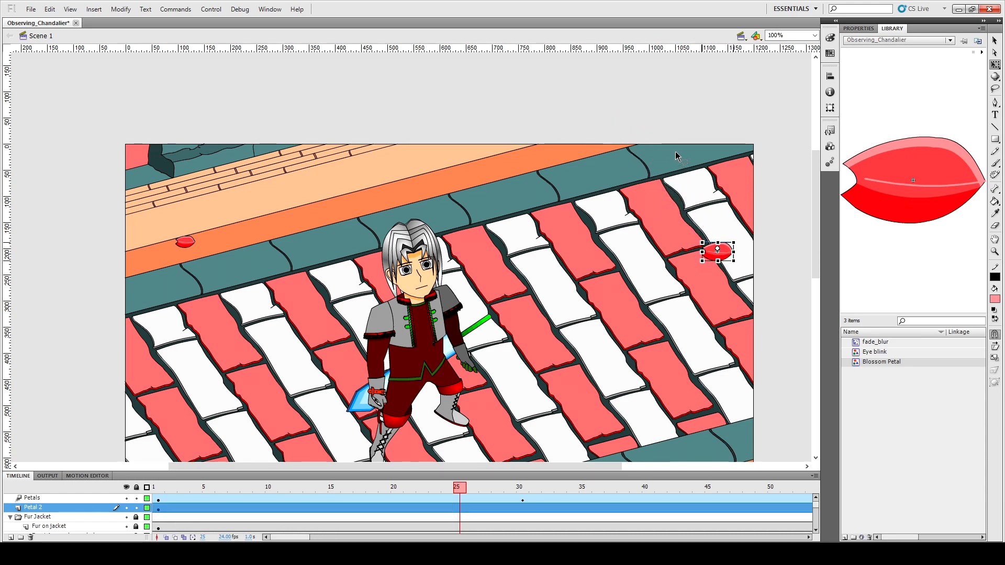
{"action": "key", "text": "ctrl+z"}
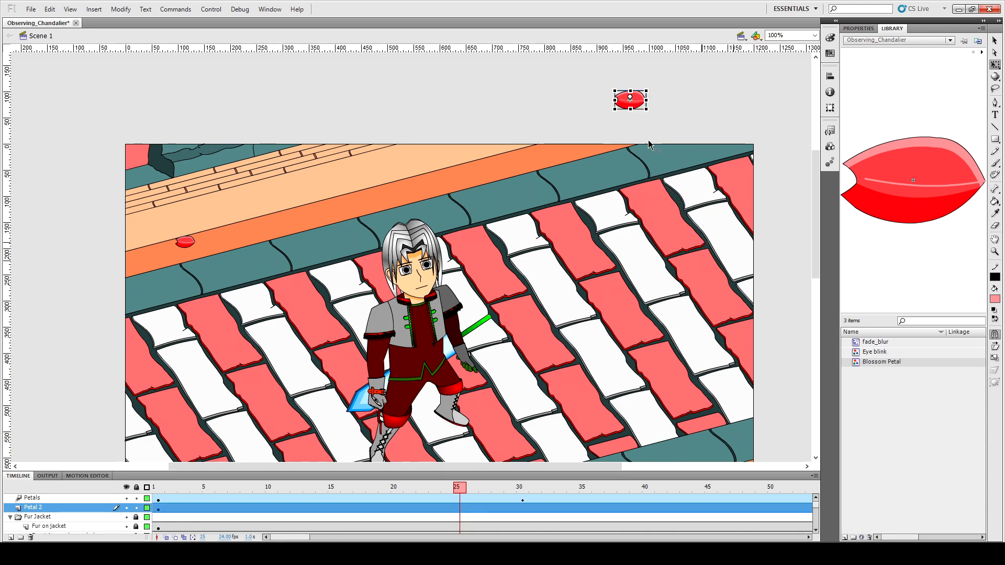
{"action": "right_click", "coordinate": [635, 103]}
{"action": "left_click", "coordinate": [661, 109]}
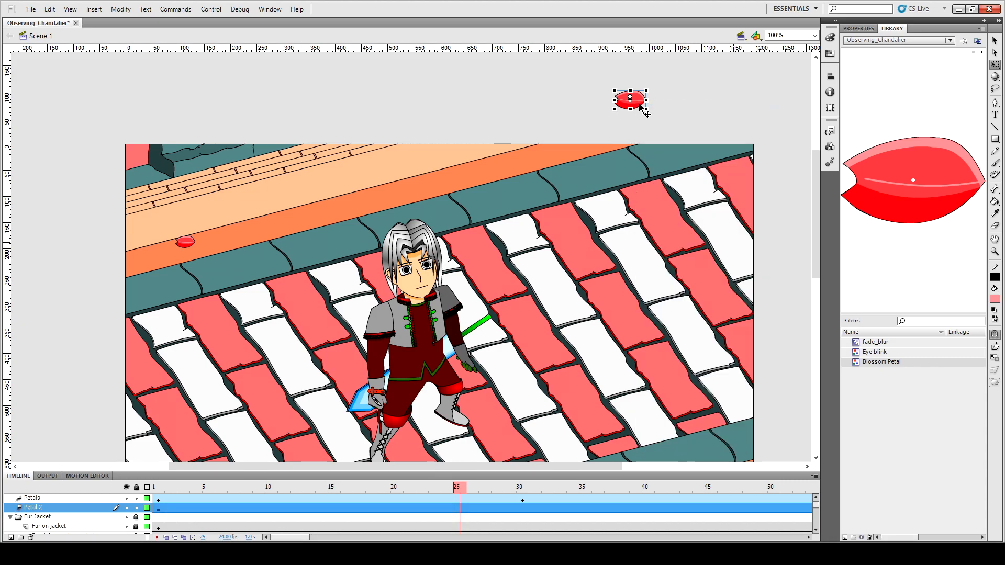
{"action": "left_click_drag", "start_coordinate": [635, 108], "coordinate": [732, 271]}
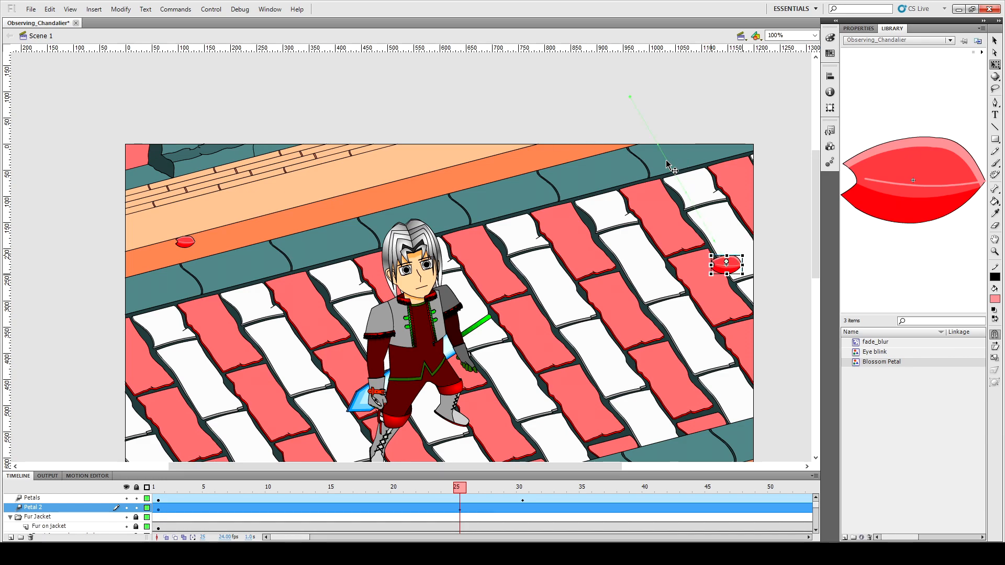
Bow the Petal 2 motion path between frames 1 and 25 slightly to the right with the Selection tool.
{"action": "key", "text": "v"}
{"action": "left_click_drag", "start_coordinate": [670, 164], "coordinate": [683, 165]}
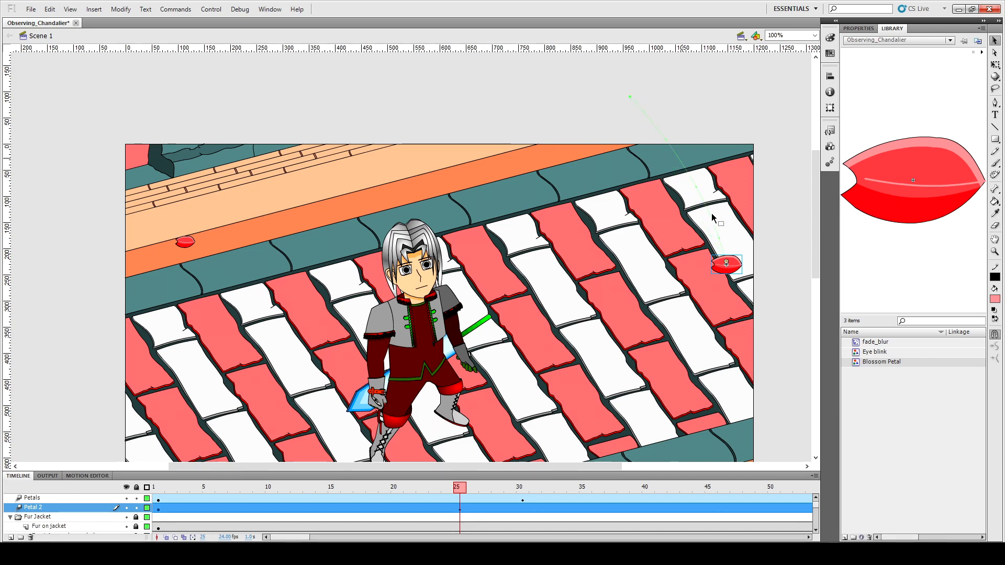
{"action": "scroll", "coordinate": [713, 217], "scroll_direction": "down", "scroll_amount": 3}
{"action": "left_click_drag", "start_coordinate": [735, 130], "coordinate": [688, 297]}
{"action": "key", "text": "ctrl+z"}
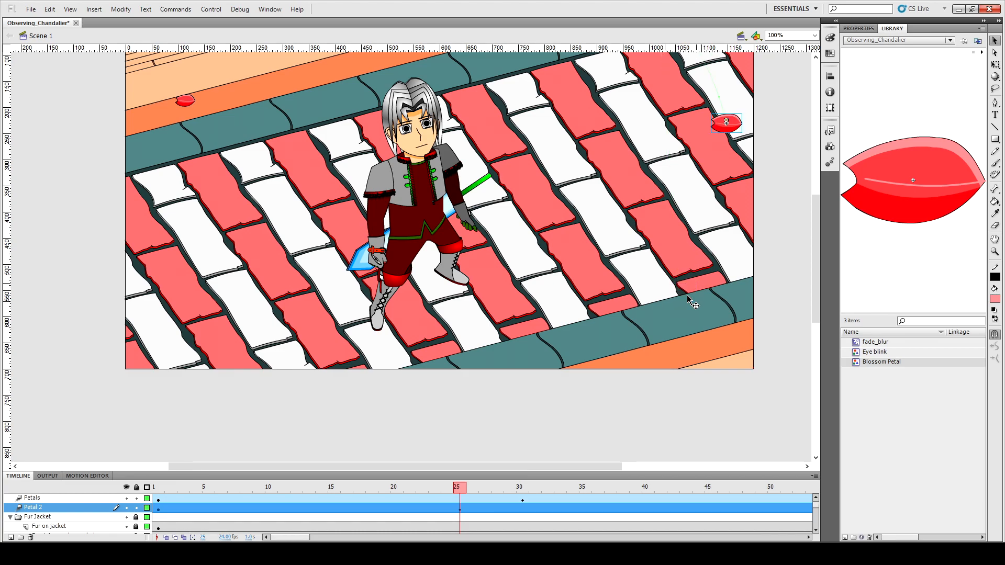
At frame 50, move the Petal 2 instance down onto the lower teal roof edge and bow the new path segment to the right.
{"action": "left_click", "coordinate": [777, 509]}
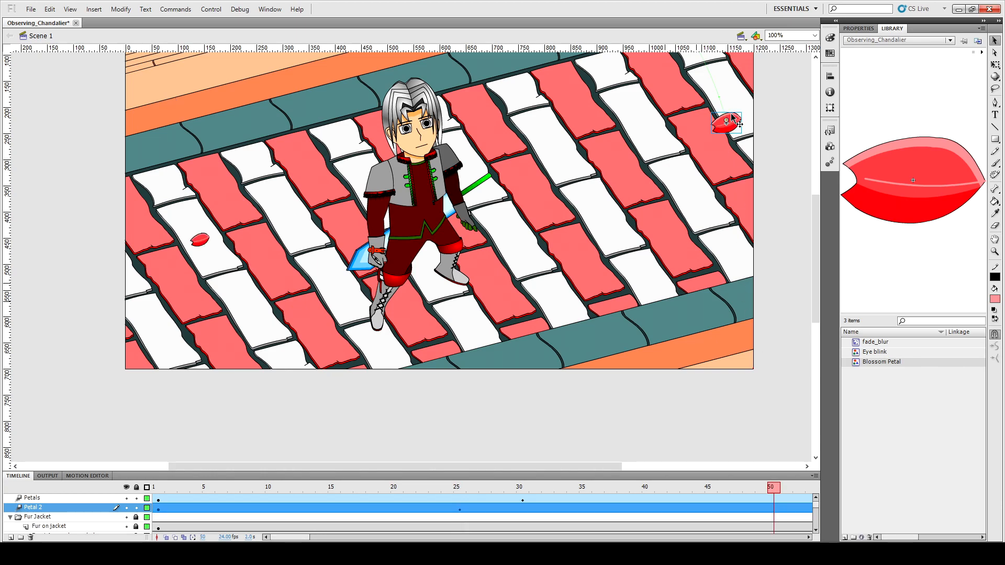
{"action": "left_click_drag", "start_coordinate": [734, 129], "coordinate": [706, 285]}
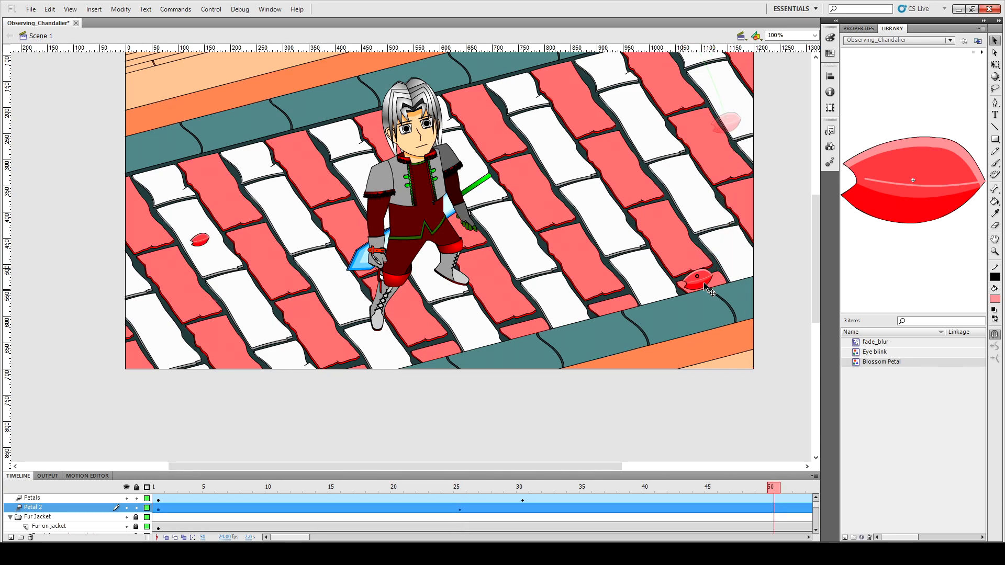
{"action": "left_click_drag", "start_coordinate": [704, 188], "coordinate": [725, 170]}
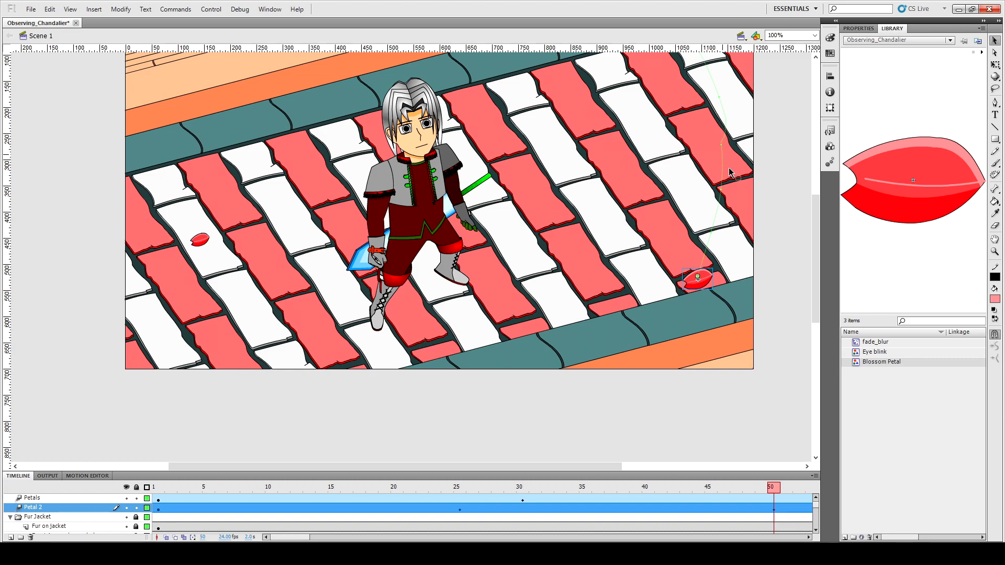
{"action": "key", "text": "ctrl+z"}
{"action": "key", "text": "ctrl+z"}
{"action": "scroll", "coordinate": [724, 176], "scroll_direction": "up", "scroll_amount": 5}
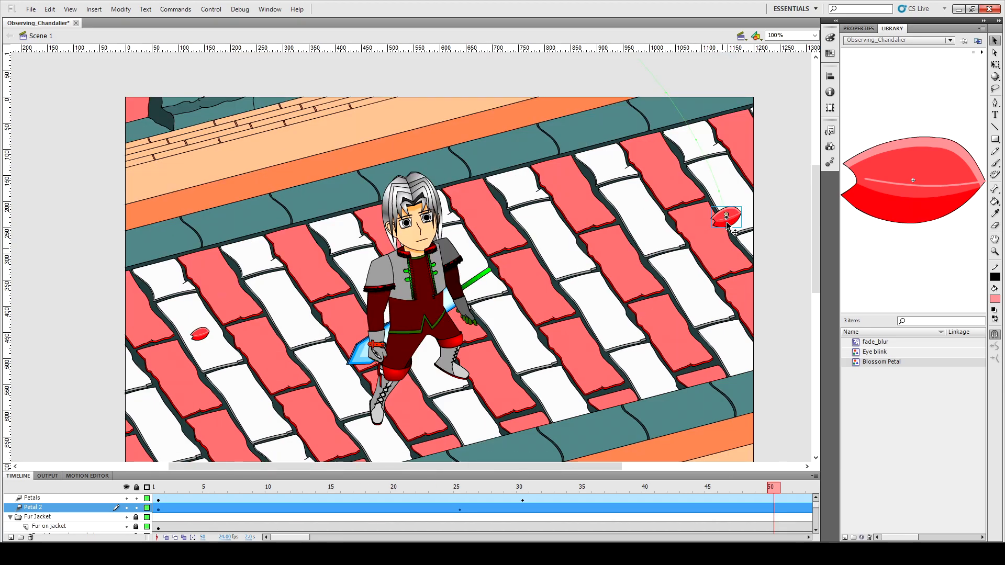
{"action": "left_click_drag", "start_coordinate": [728, 225], "coordinate": [685, 416]}
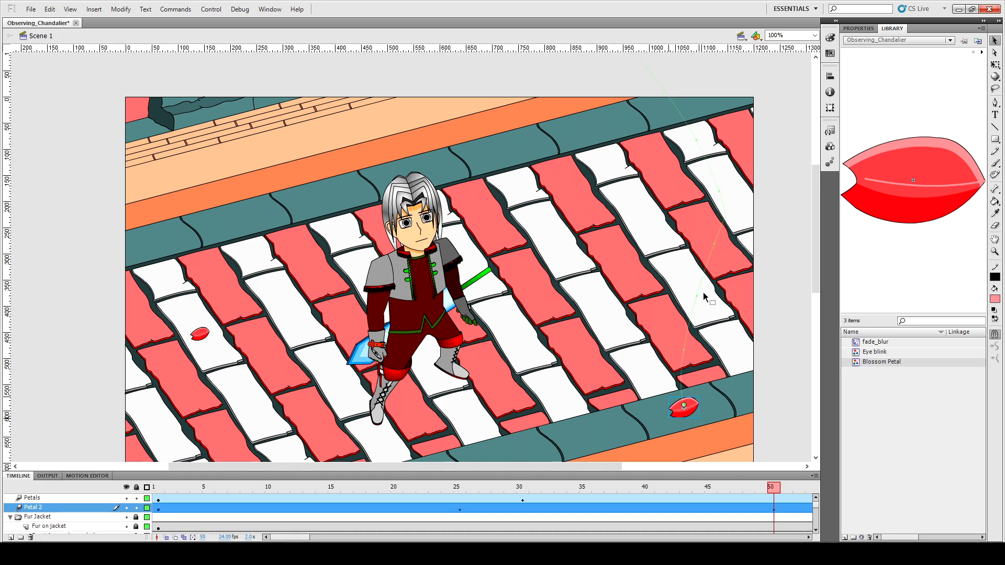
{"action": "left_click_drag", "start_coordinate": [697, 301], "coordinate": [725, 303]}
At frame 75, move the Petal 2 instance below the stage's lower edge and bow the last path segment slightly to the left.
{"action": "scroll", "coordinate": [720, 313], "scroll_direction": "down", "scroll_amount": 3}
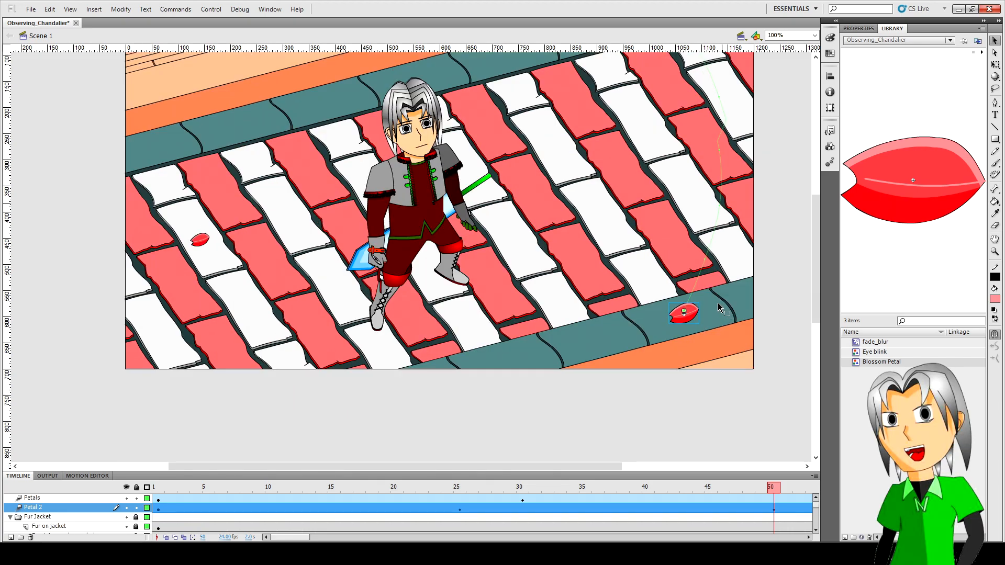
{"action": "left_click", "coordinate": [809, 537]}
{"action": "left_click", "coordinate": [809, 537]}
{"action": "left_click", "coordinate": [808, 538]}
{"action": "left_click", "coordinate": [808, 537]}
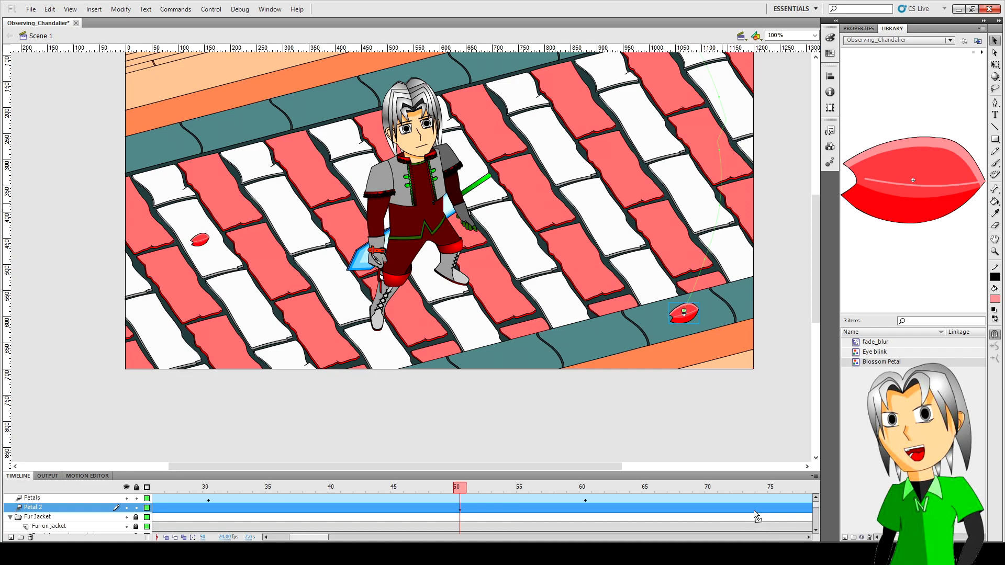
{"action": "left_click", "coordinate": [770, 509]}
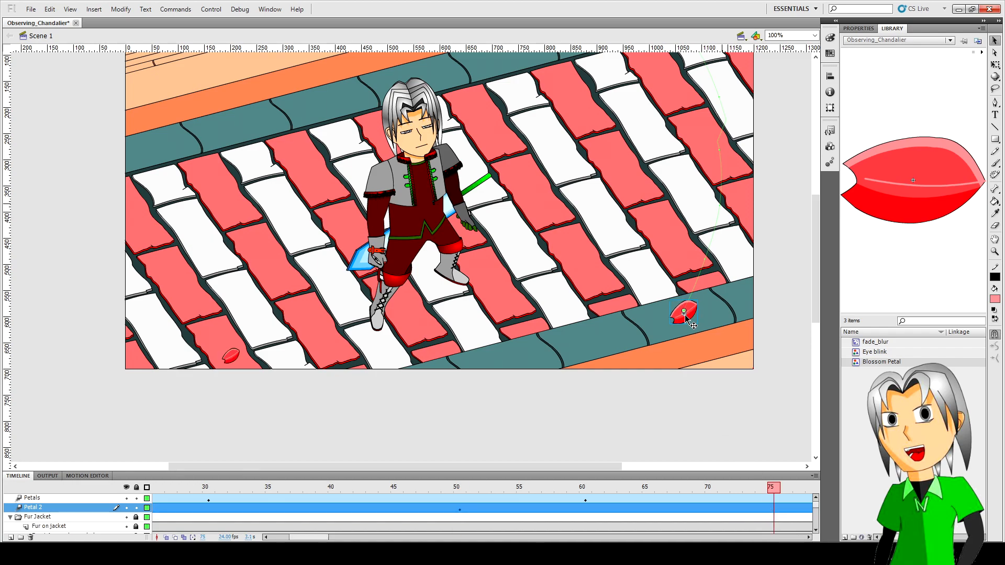
{"action": "left_click_drag", "start_coordinate": [681, 320], "coordinate": [733, 459]}
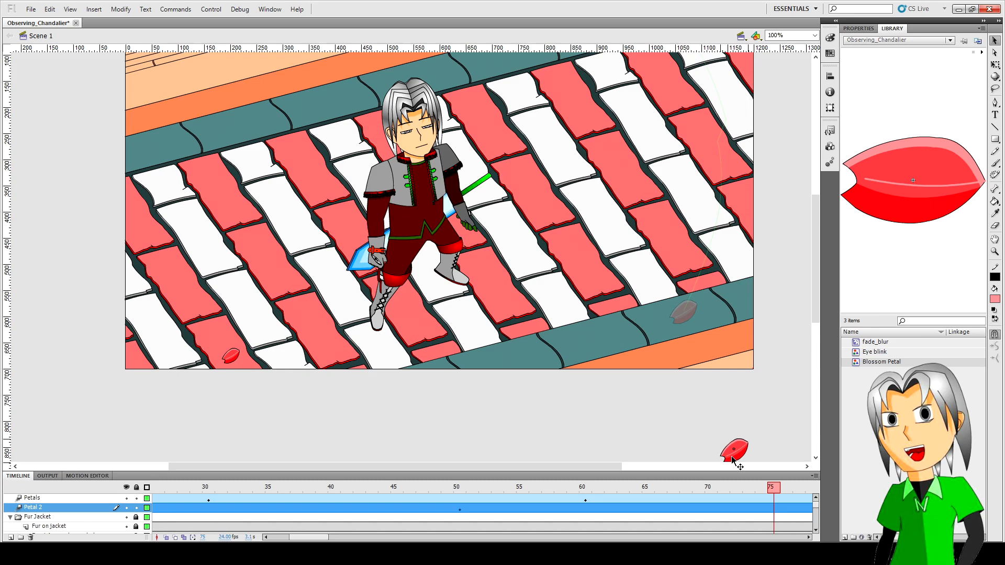
{"action": "left_click_drag", "start_coordinate": [705, 360], "coordinate": [699, 370]}
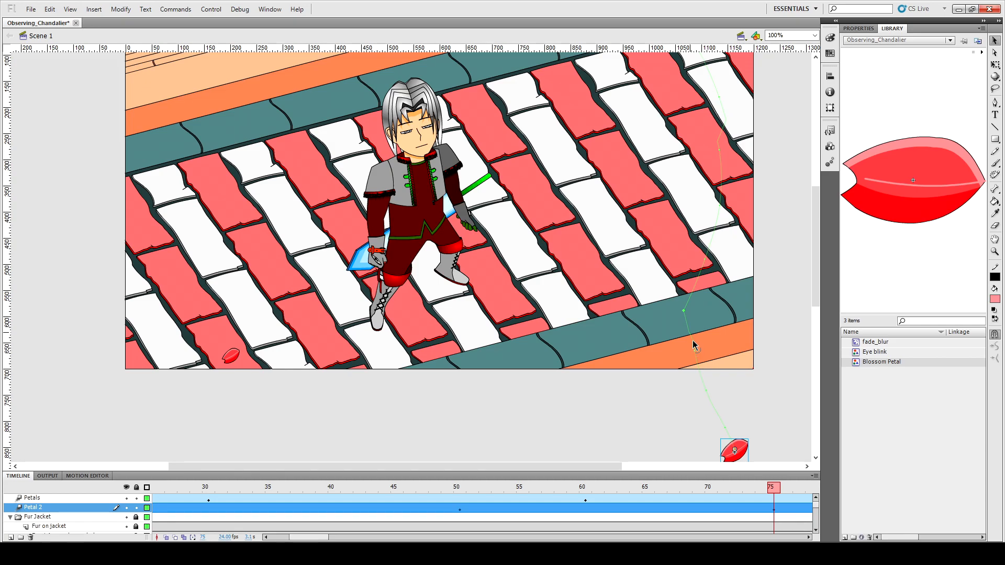
Set the timeline's frame size to Normal.
{"action": "scroll", "coordinate": [728, 344], "scroll_direction": "up", "scroll_amount": 3}
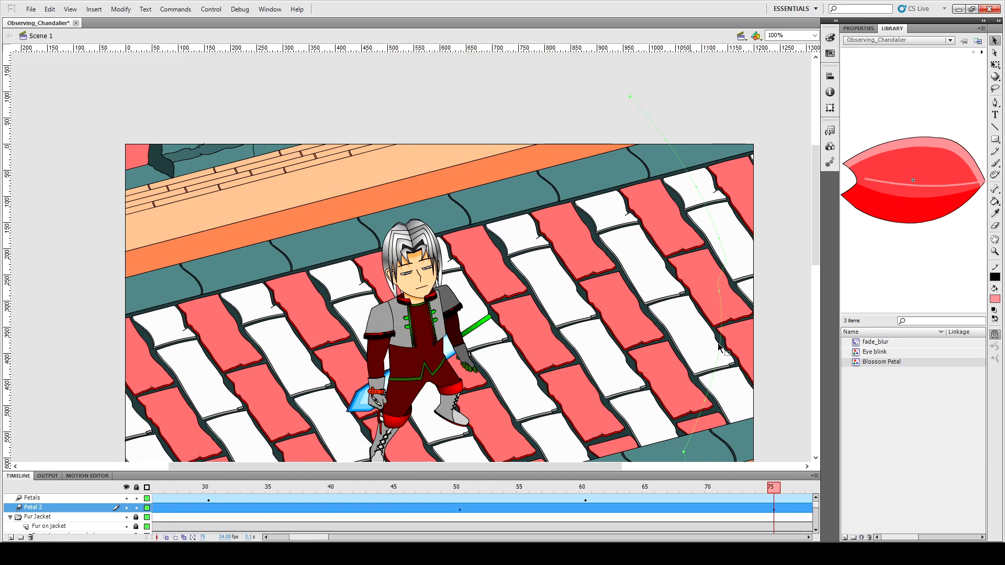
{"action": "scroll", "coordinate": [721, 348], "scroll_direction": "up", "scroll_amount": 3}
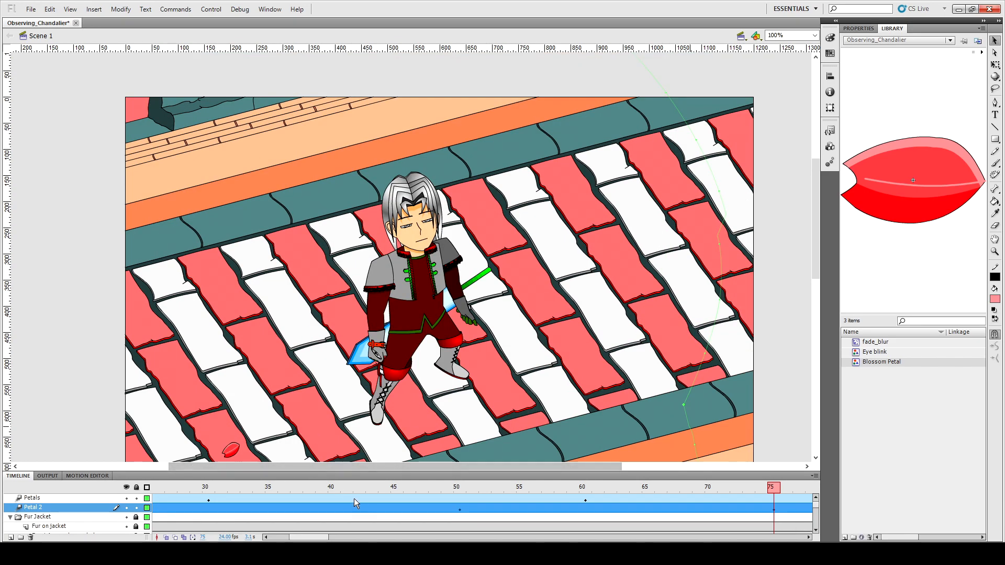
{"action": "left_click_drag", "start_coordinate": [320, 537], "coordinate": [299, 537]}
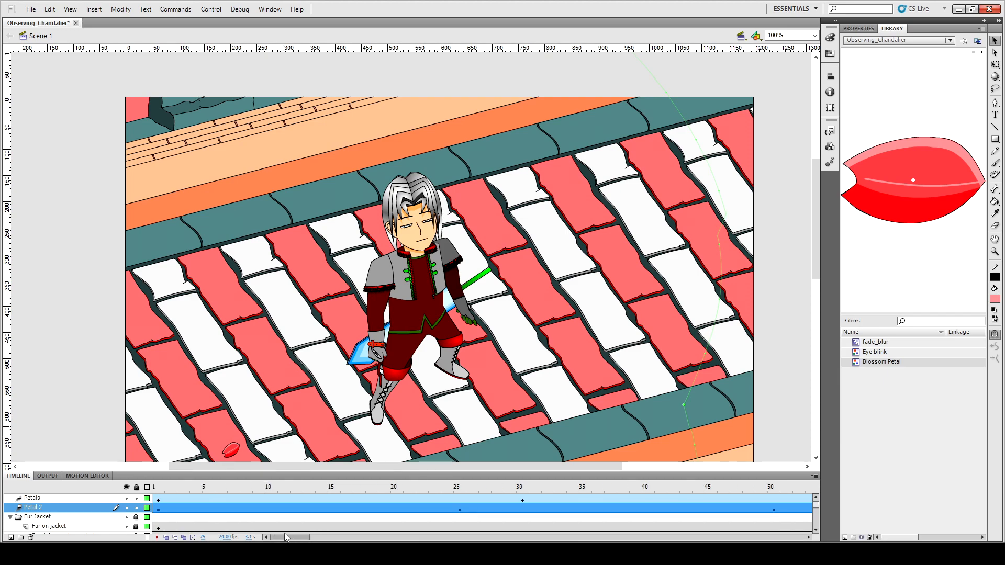
{"action": "left_click", "coordinate": [814, 477]}
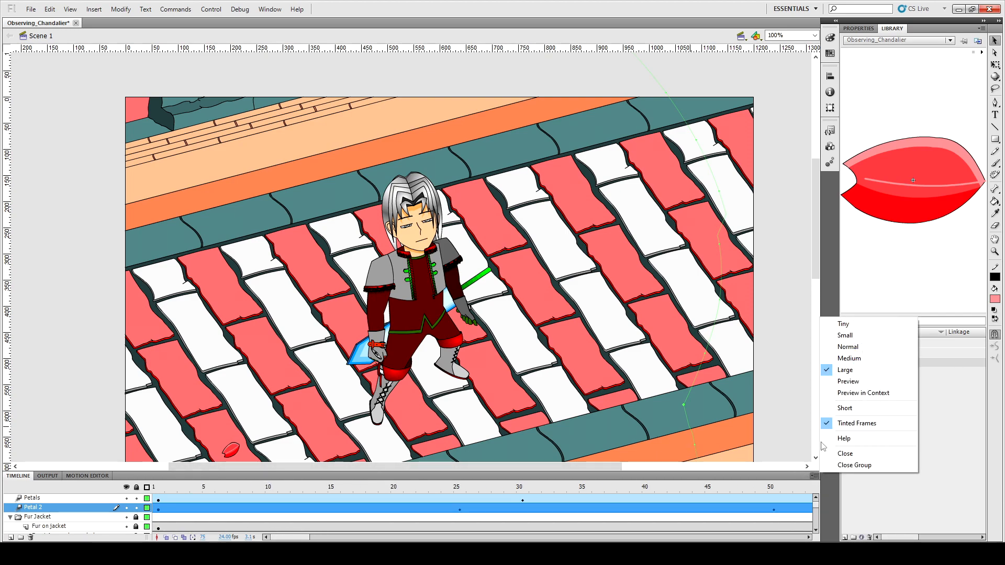
{"action": "left_click", "coordinate": [844, 348]}
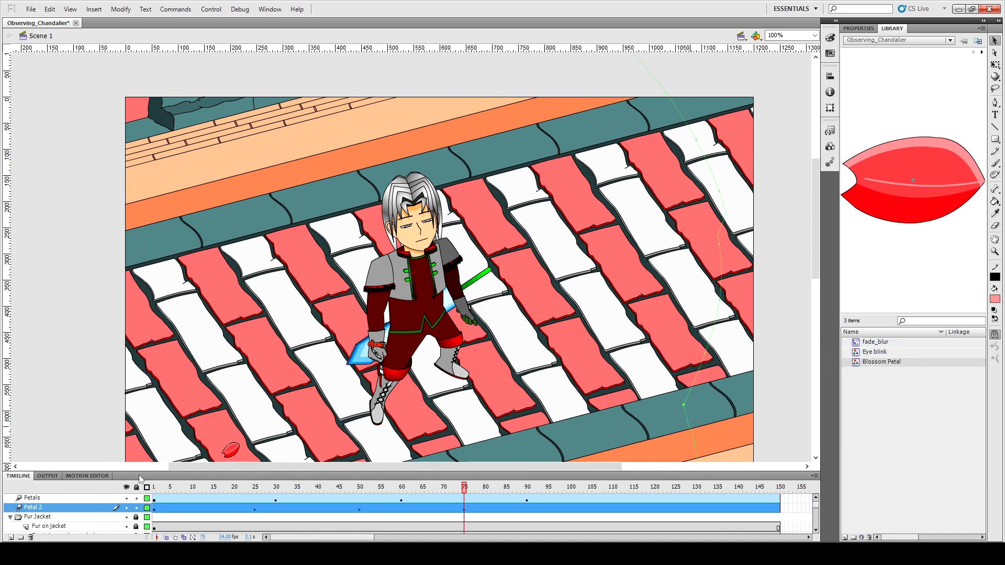
Play the animation from frame 1 to check both falling petals, and return to frame 25.
{"action": "left_click", "coordinate": [154, 488]}
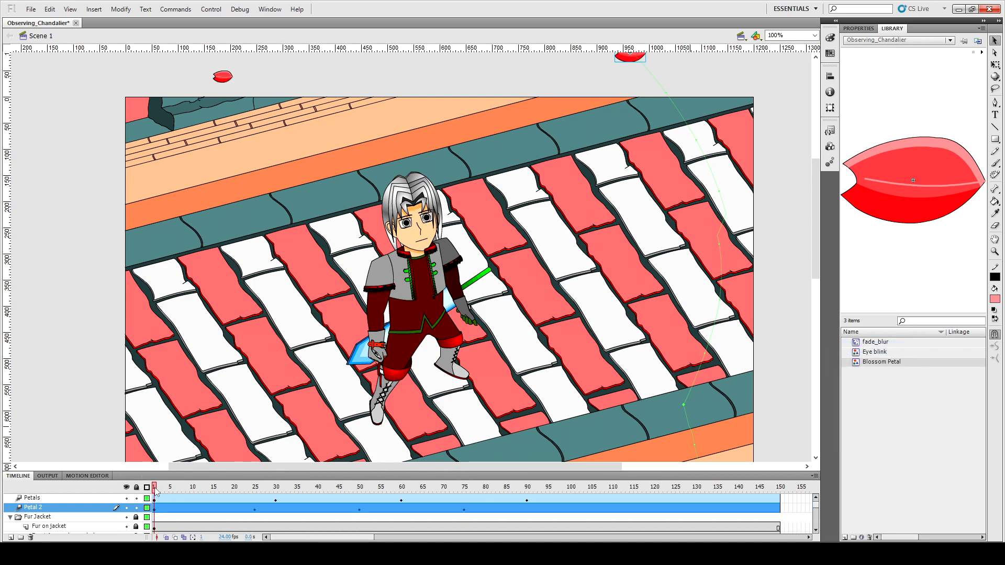
{"action": "key", "text": "Return"}
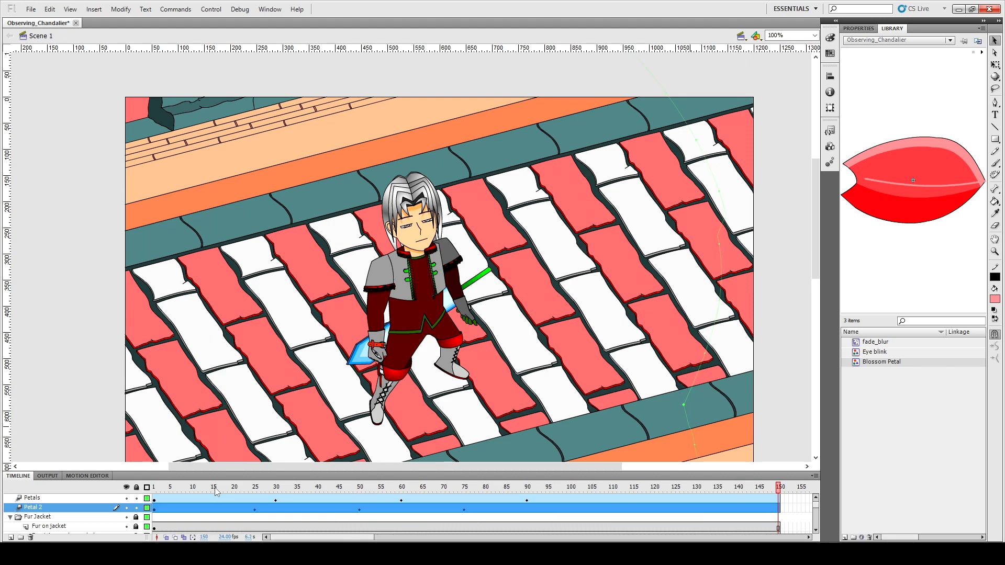
{"action": "left_click", "coordinate": [256, 489]}
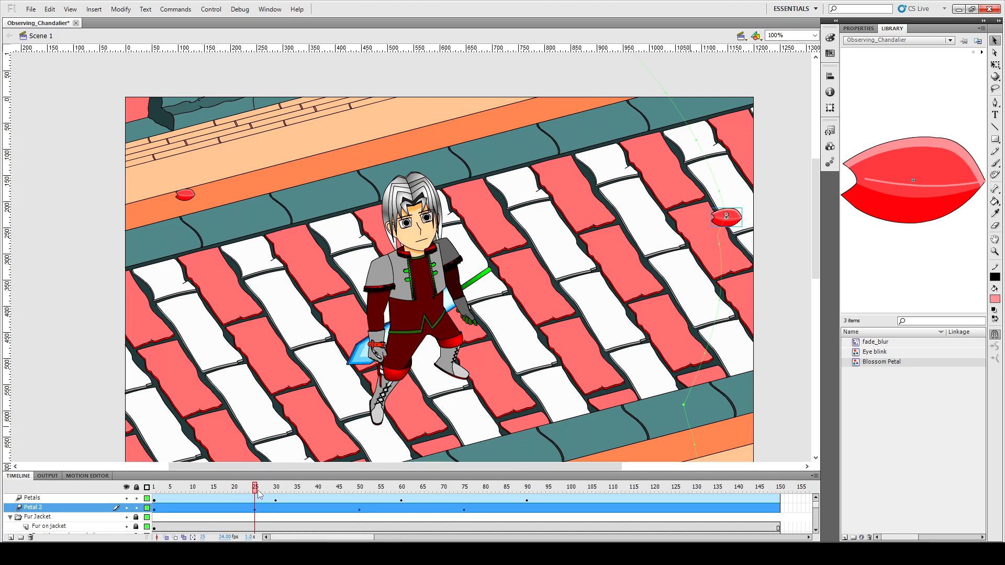
Remove the motion tween from the Petals layer.
{"action": "right_click", "coordinate": [276, 499]}
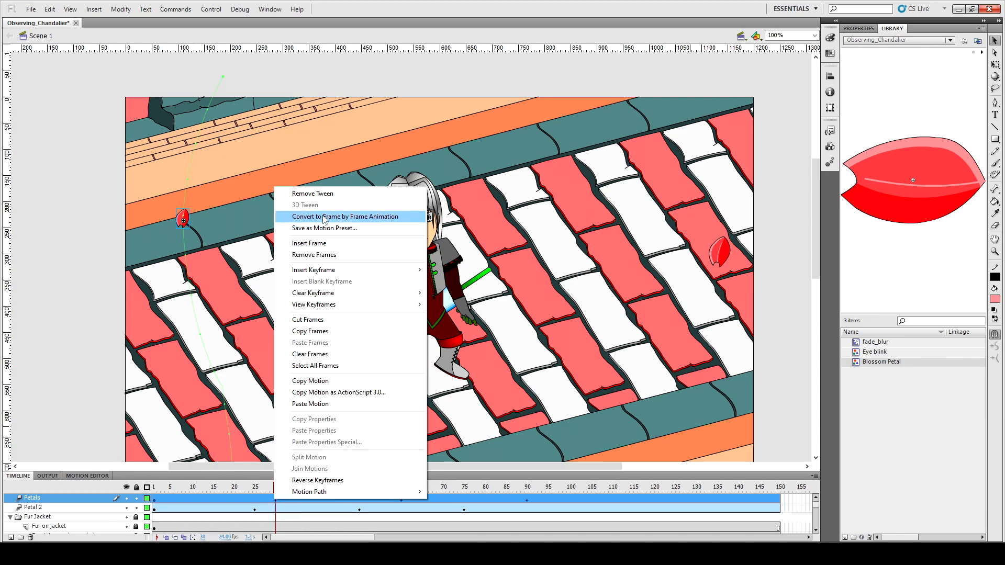
{"action": "left_click", "coordinate": [323, 194]}
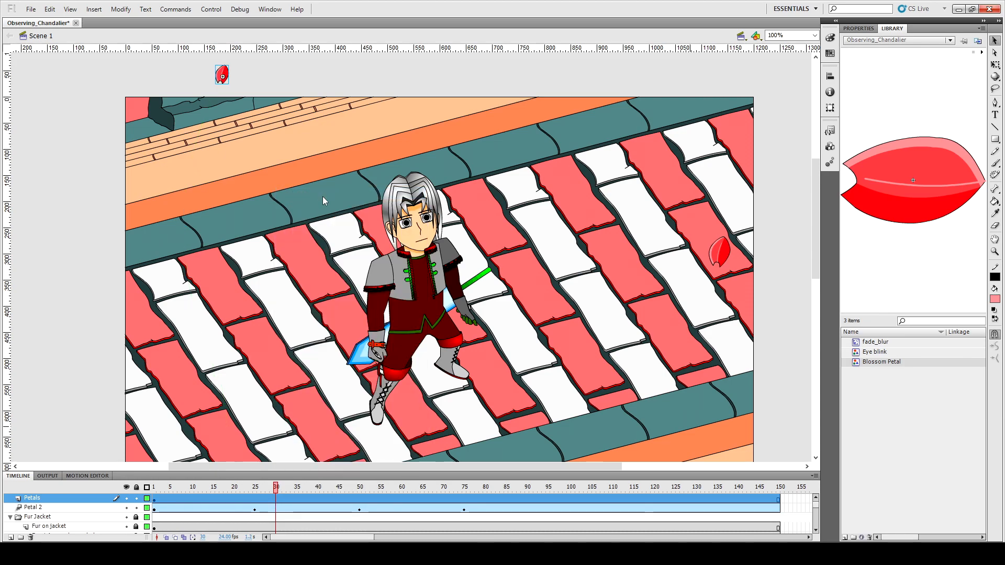
{"action": "left_click", "coordinate": [92, 207]}
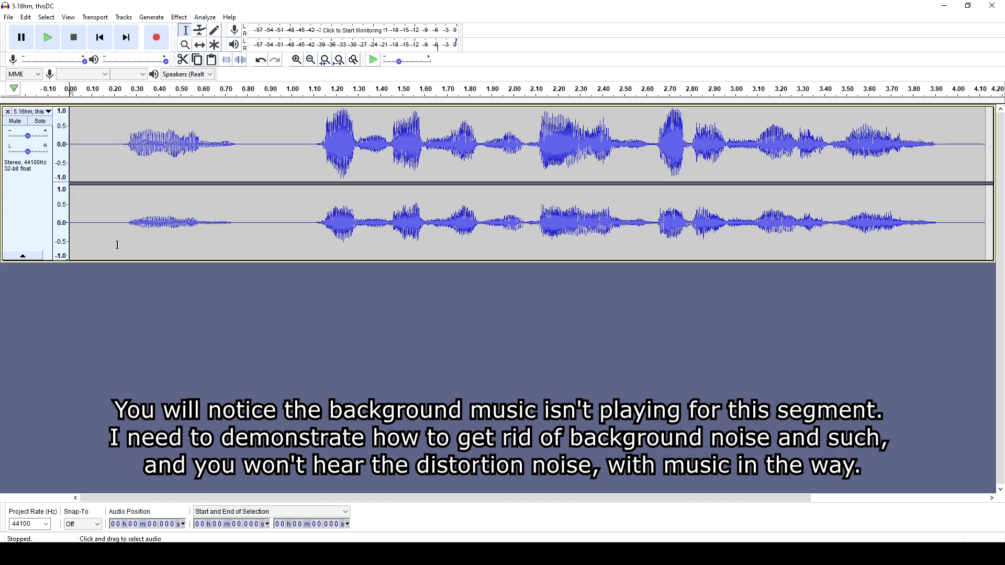
Switch to Audacity, play the existing voice clip, and delete its track.
{"action": "left_click", "coordinate": [48, 39]}
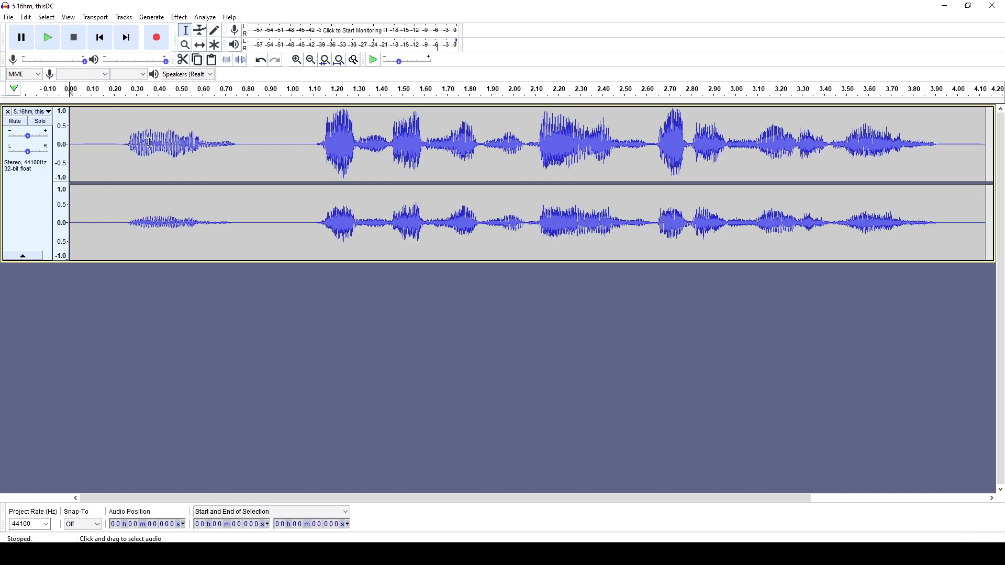
{"action": "left_click", "coordinate": [8, 112]}
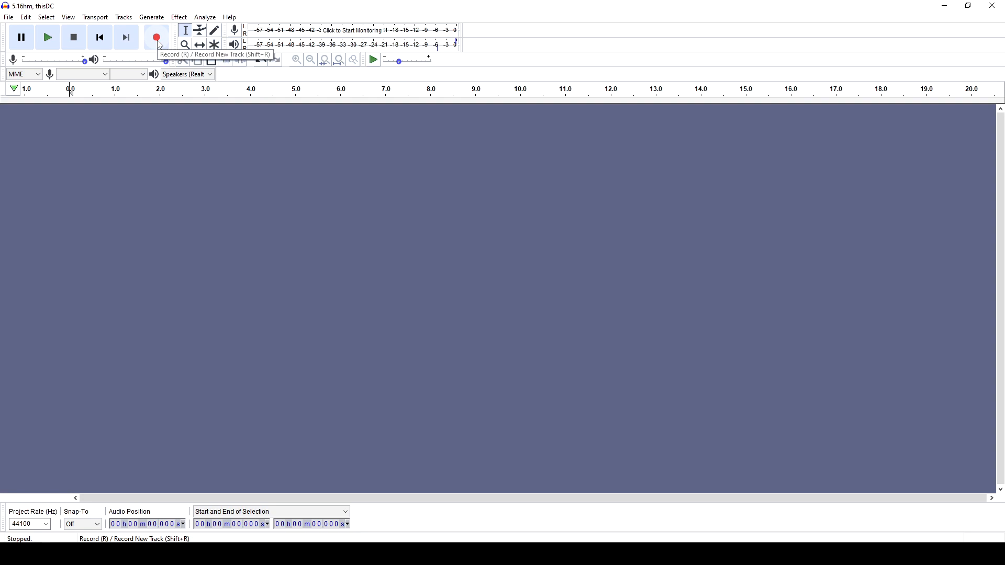
Record a new voice track of about 5.5 seconds and play it back.
{"action": "left_click", "coordinate": [159, 44]}
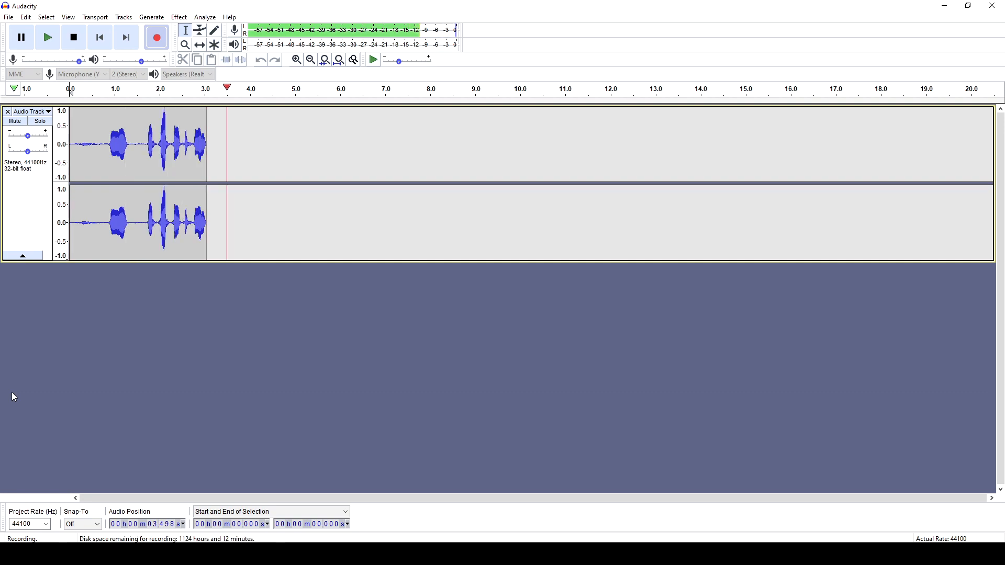
{"action": "left_click", "coordinate": [69, 38]}
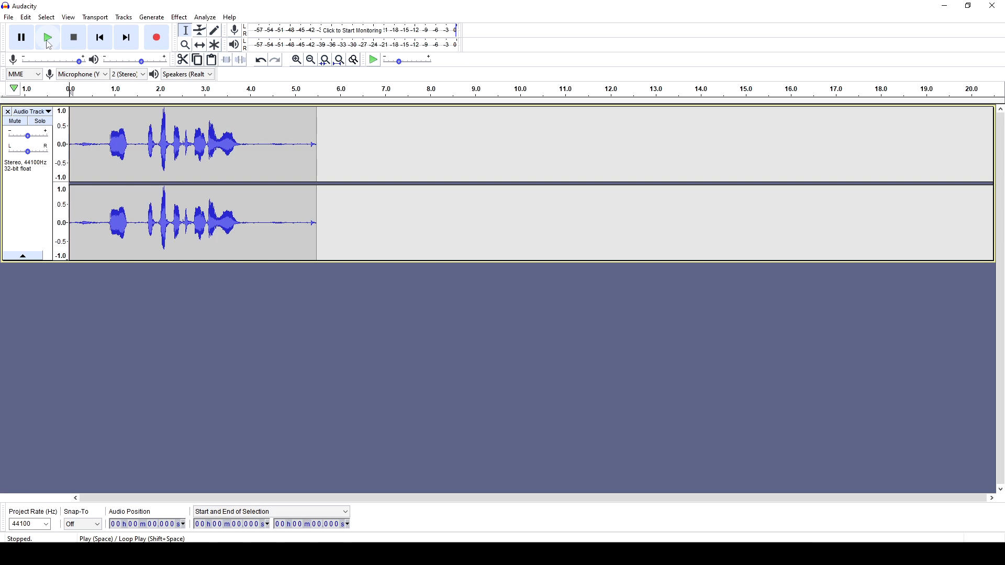
{"action": "left_click", "coordinate": [48, 39]}
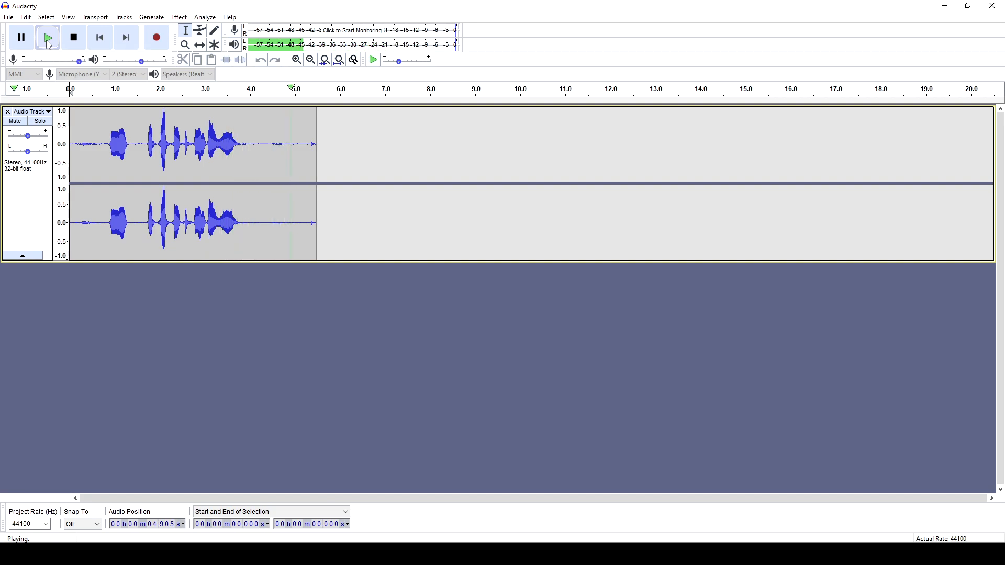
Trim the recording by deleting its end from about 5.085 s and the quiet lead-in before the first word.
{"action": "left_click_drag", "start_coordinate": [299, 156], "coordinate": [318, 157]}
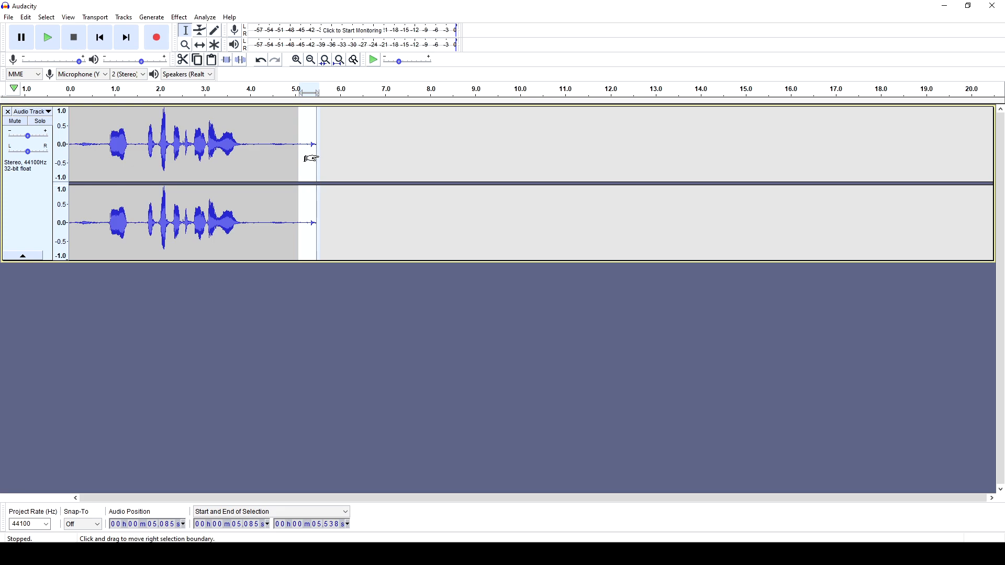
{"action": "key", "text": "Delete"}
{"action": "left_click_drag", "start_coordinate": [85, 159], "coordinate": [68, 153]}
{"action": "key", "text": "Delete"}
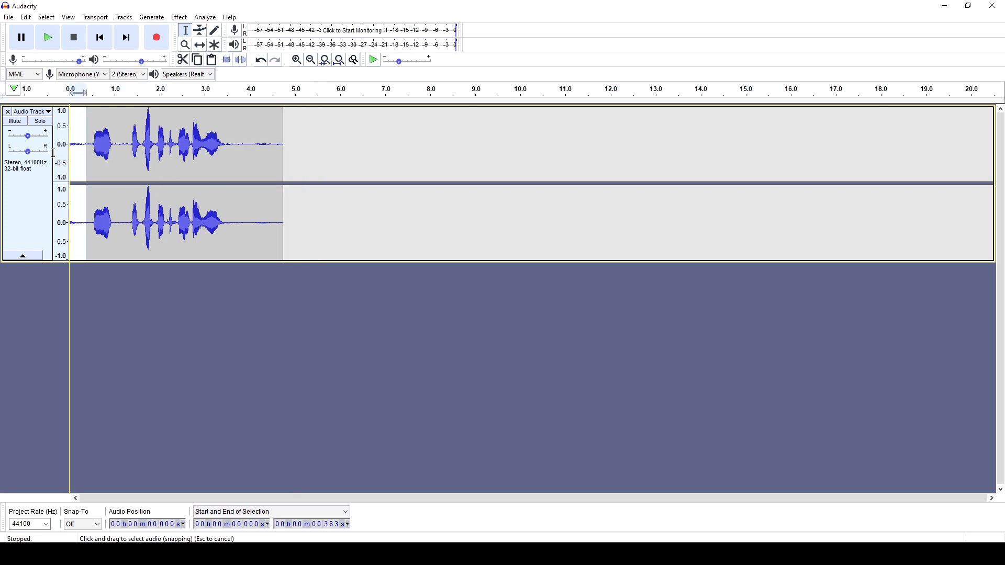
{"action": "key", "text": "Delete"}
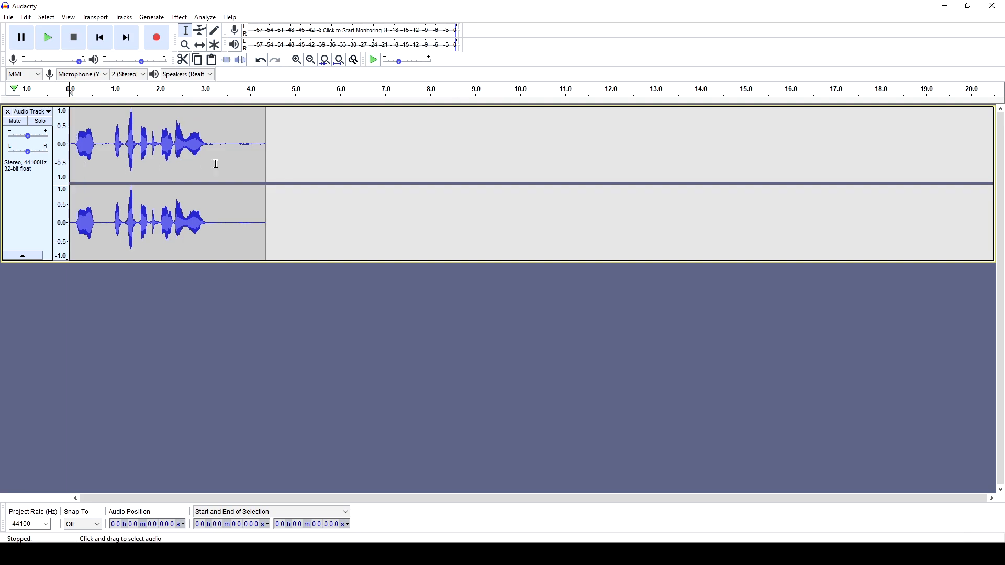
Listen to the recording's quiet tail from about 3.680 to 4.354 s and delete it.
{"action": "left_click_drag", "start_coordinate": [235, 154], "coordinate": [264, 156]}
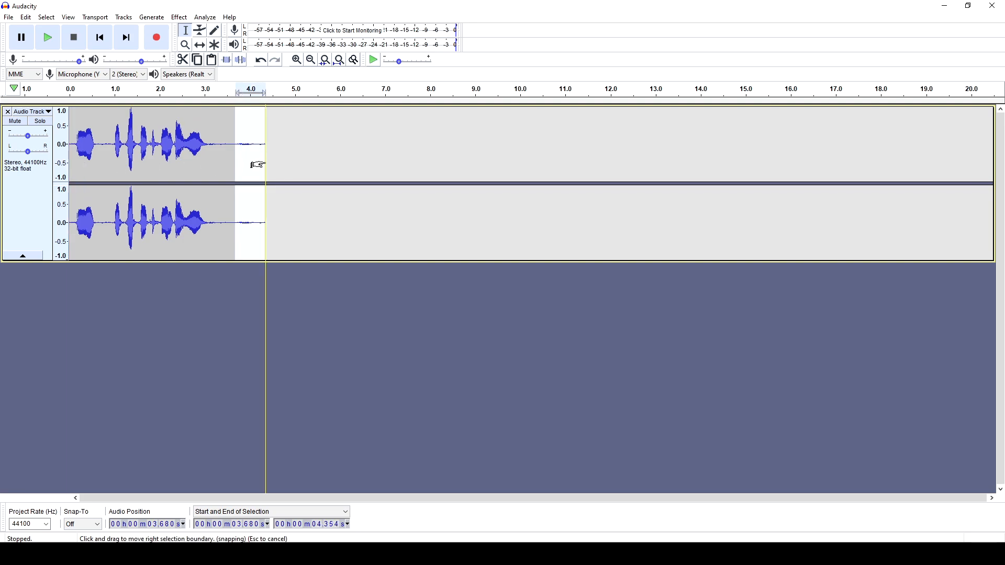
{"action": "key", "text": "space"}
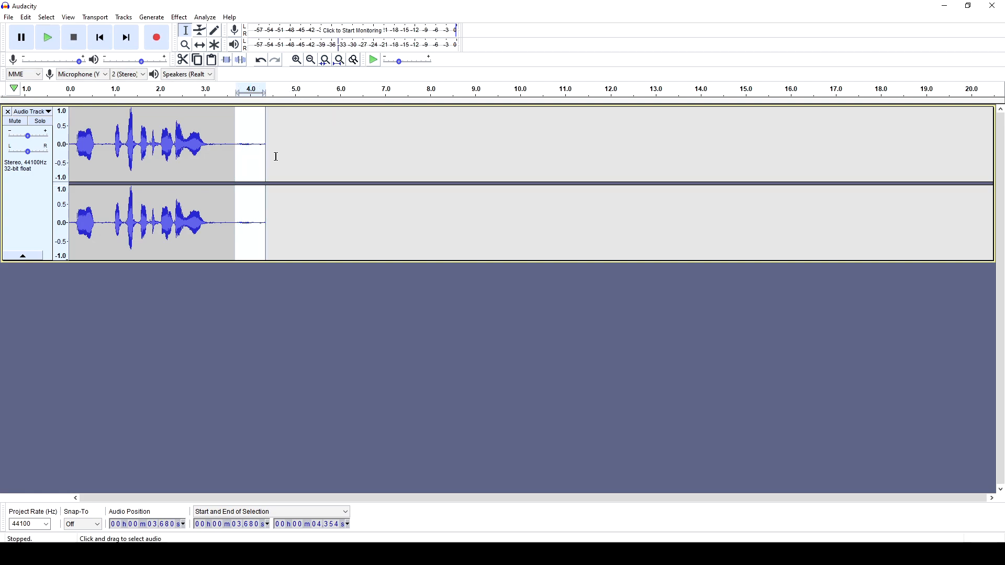
{"action": "key", "text": "Delete"}
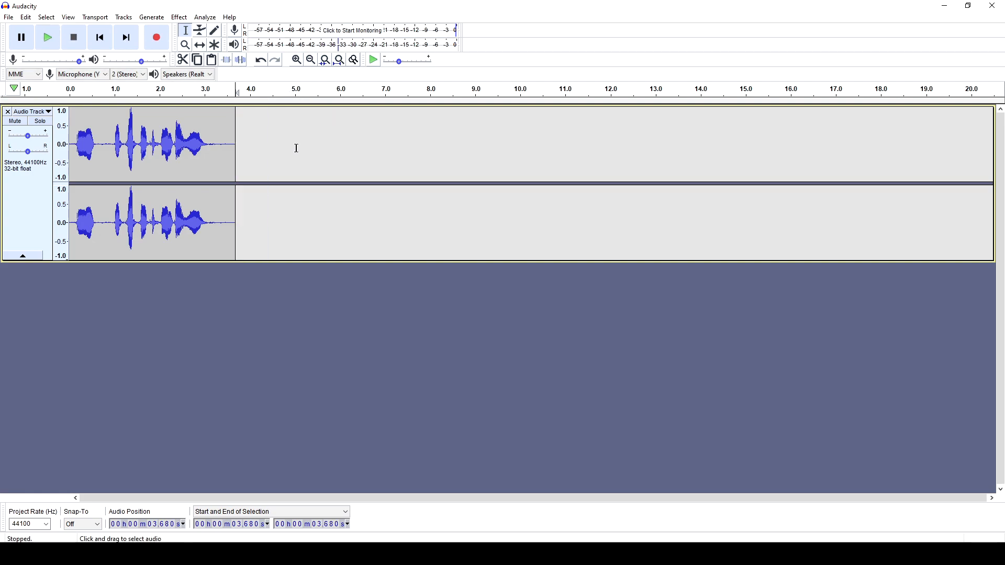
Listen to the recording's quiet tail from 3.437 to 3.680 s and capture it as the Noise Reduction profile.
{"action": "left_click_drag", "start_coordinate": [224, 151], "coordinate": [236, 151]}
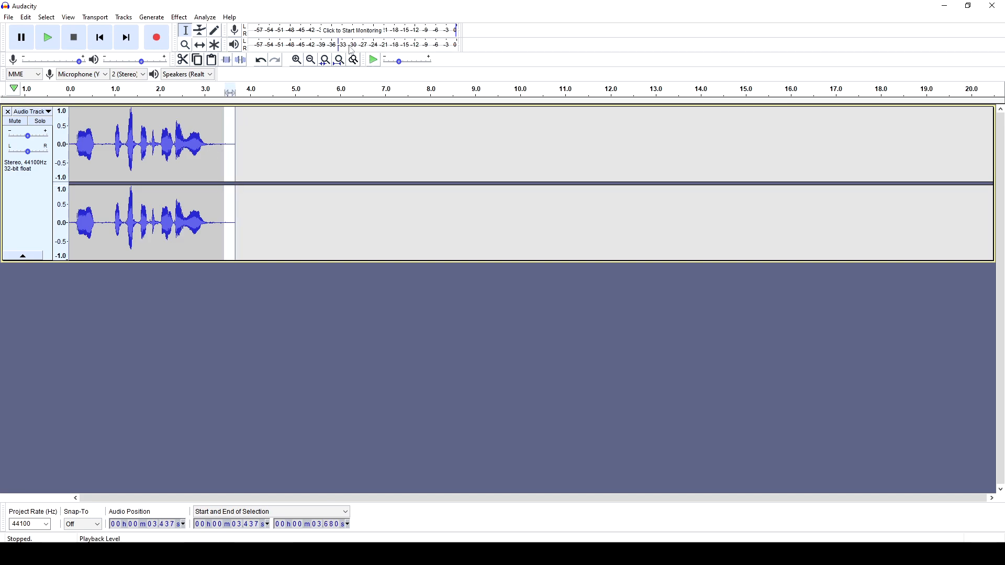
{"action": "key", "text": "space"}
{"action": "left_click", "coordinate": [179, 17]}
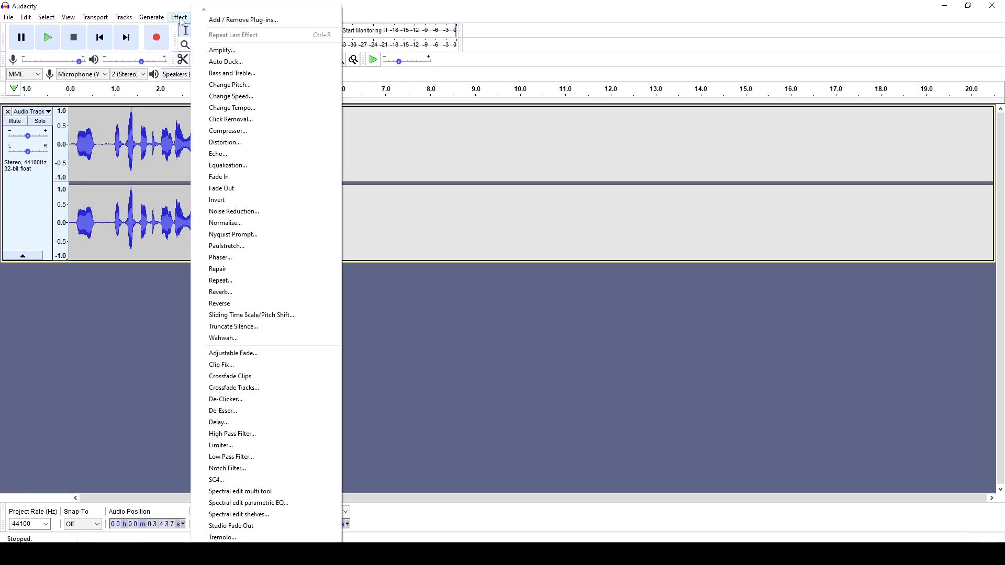
{"action": "left_click", "coordinate": [258, 215]}
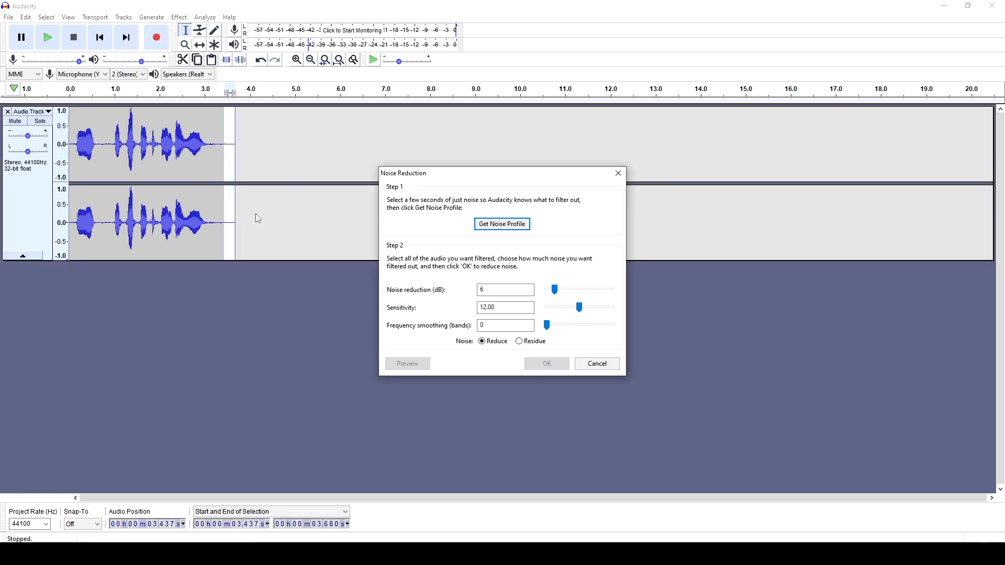
{"action": "left_click", "coordinate": [489, 229]}
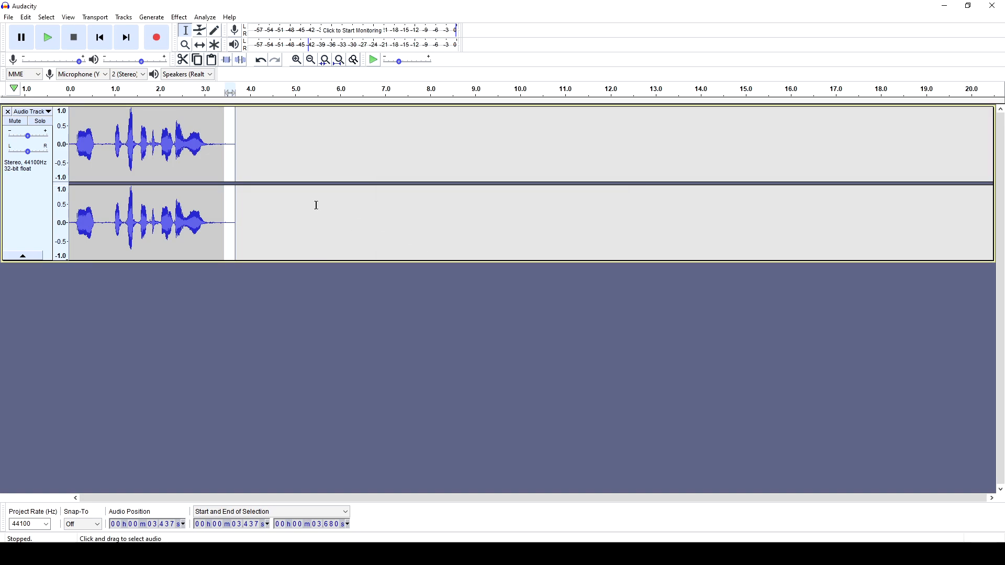
Repeat Noise Reduction on the whole recording and play the tail from about 3.251 s.
{"action": "key", "text": "ctrl+a"}
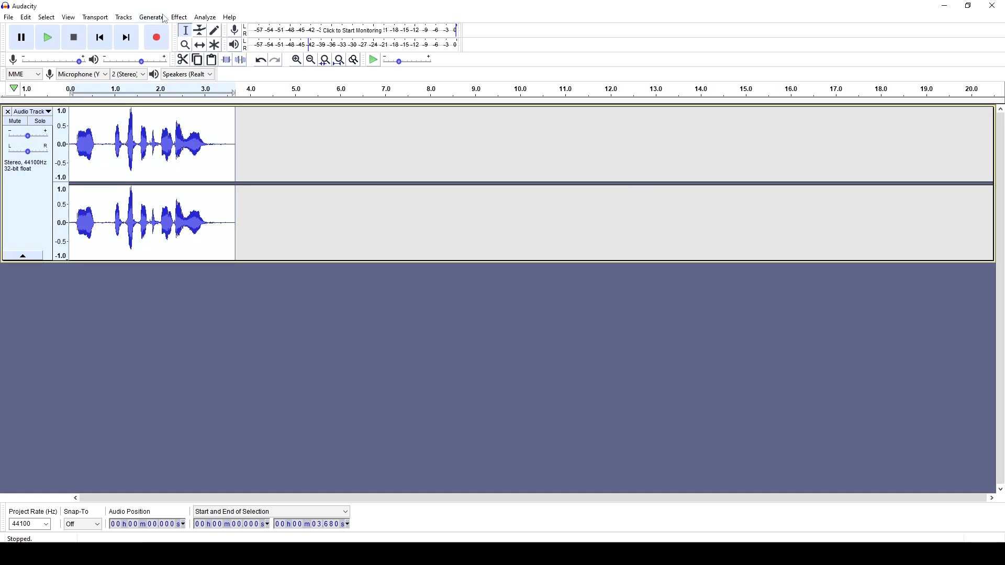
{"action": "left_click", "coordinate": [188, 18]}
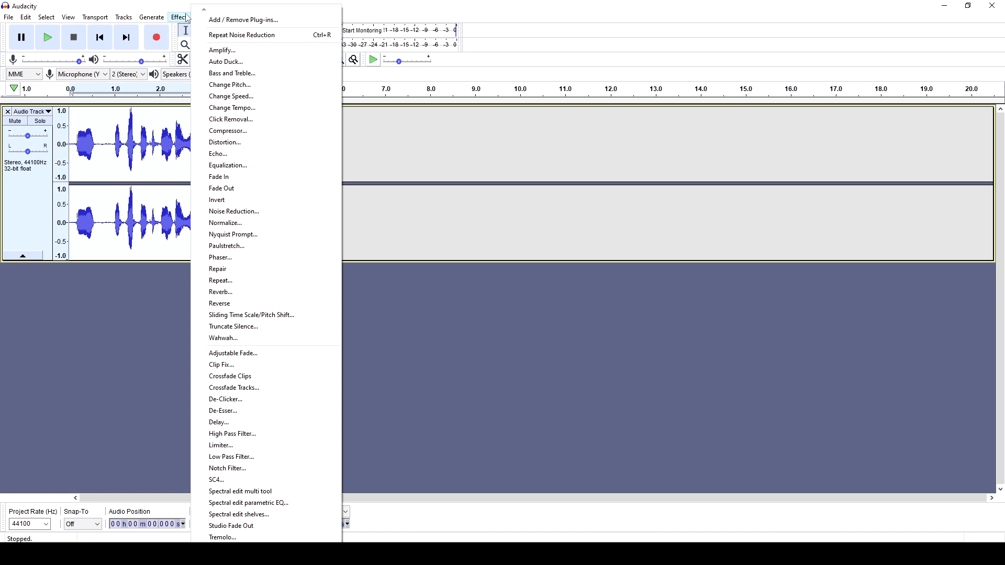
{"action": "left_click", "coordinate": [233, 36]}
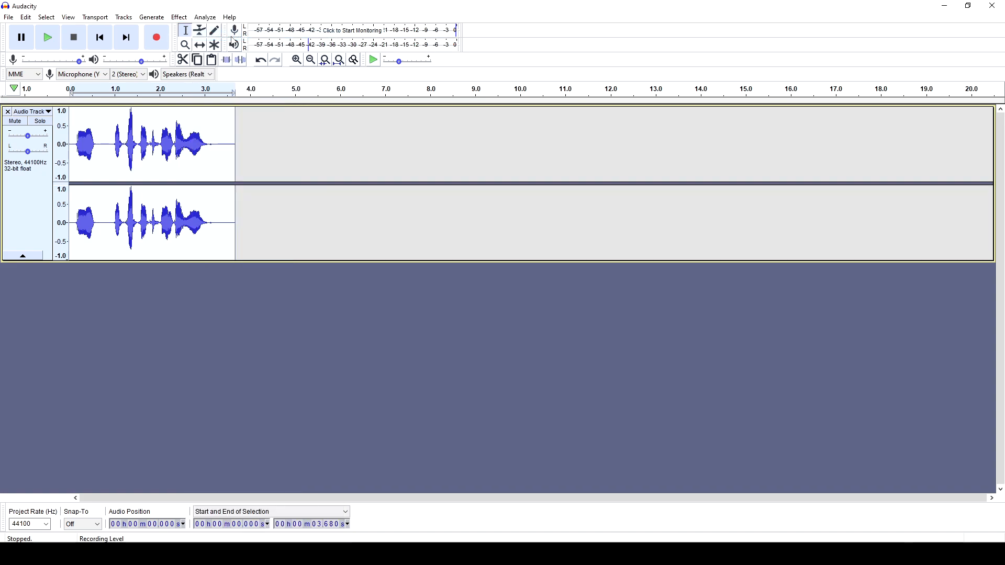
{"action": "left_click", "coordinate": [216, 140]}
{"action": "key", "text": "space"}
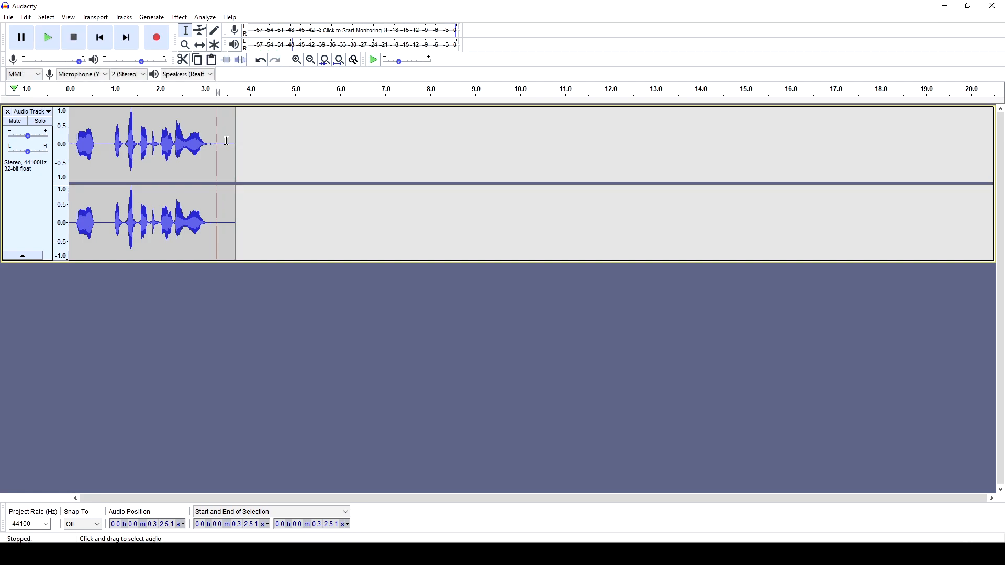
Capture a new Noise Reduction profile from the quiet tail between 3.309 and 3.680 s.
{"action": "left_click_drag", "start_coordinate": [220, 144], "coordinate": [235, 143]}
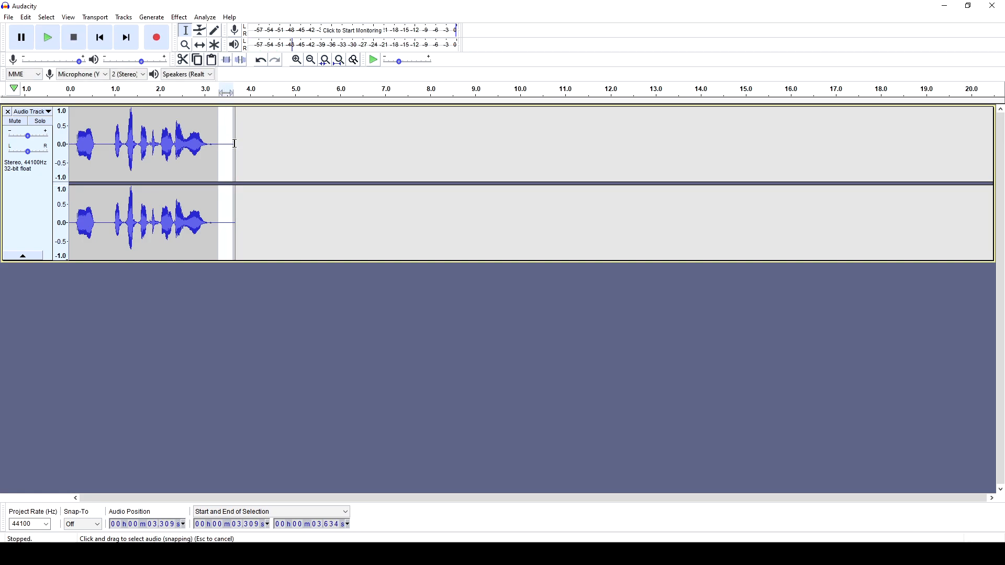
{"action": "left_click", "coordinate": [183, 20]}
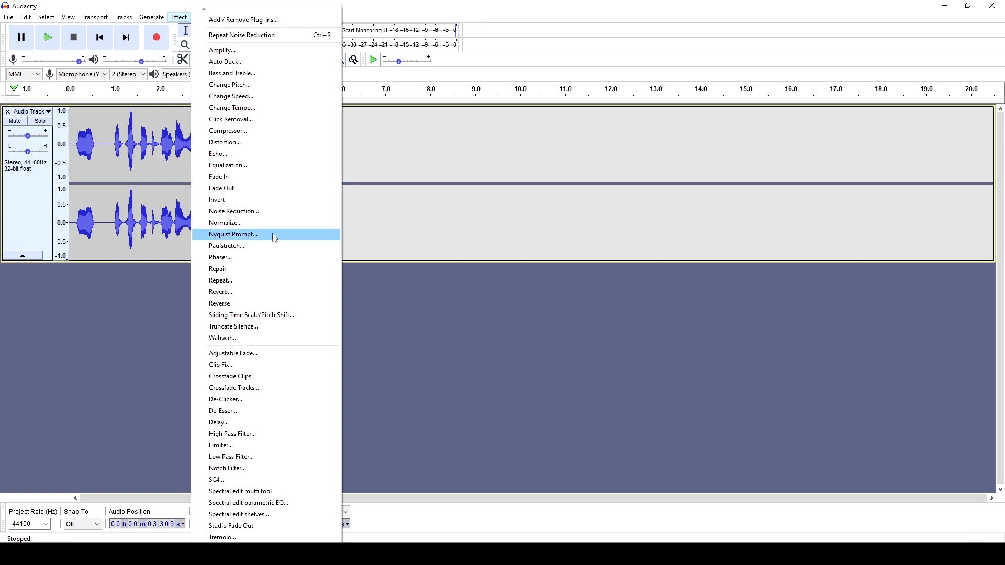
{"action": "left_click", "coordinate": [272, 211]}
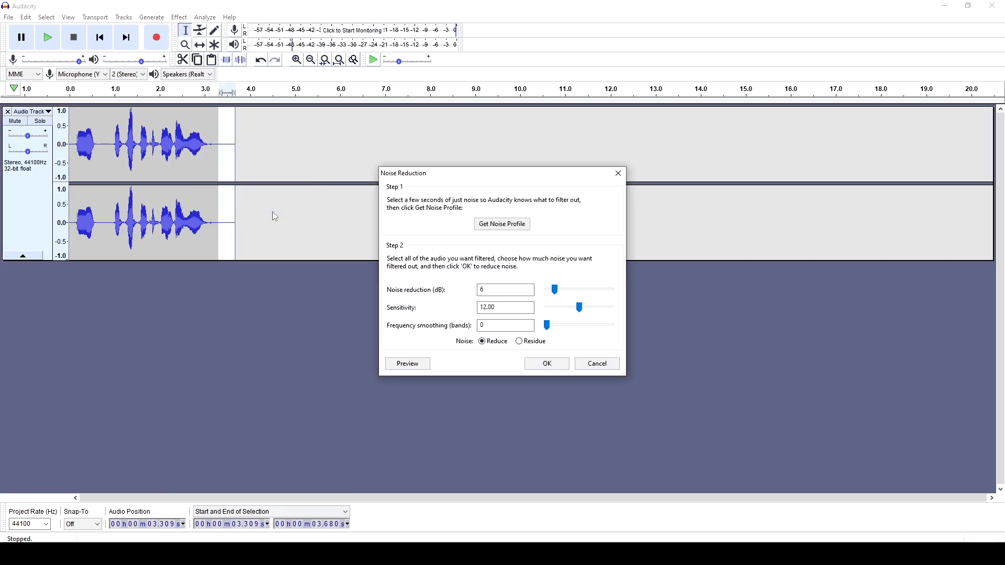
{"action": "left_click", "coordinate": [497, 229]}
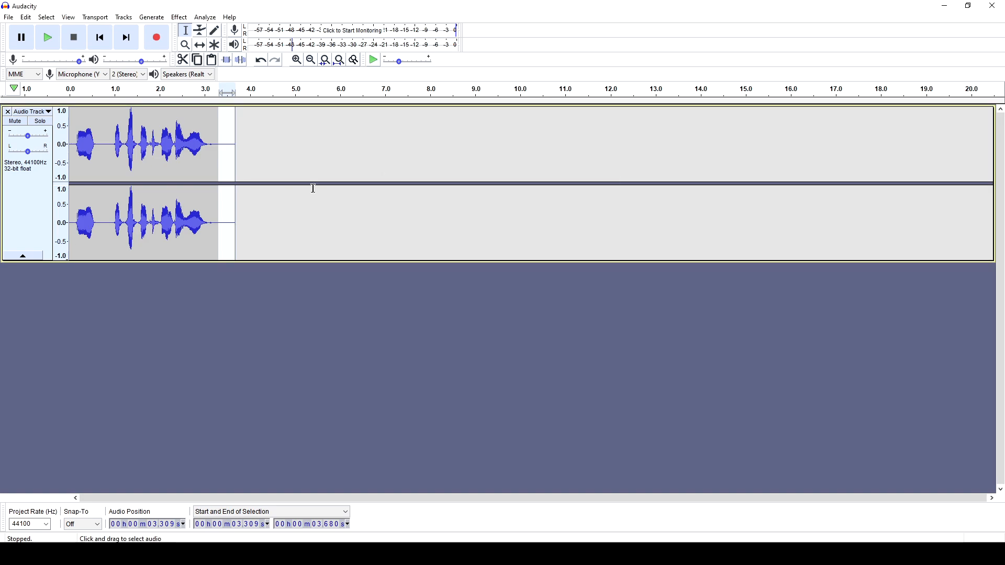
Reduce noise across the whole recording with the new profile, then play back the tail and the full line.
{"action": "key", "text": "ctrl+a"}
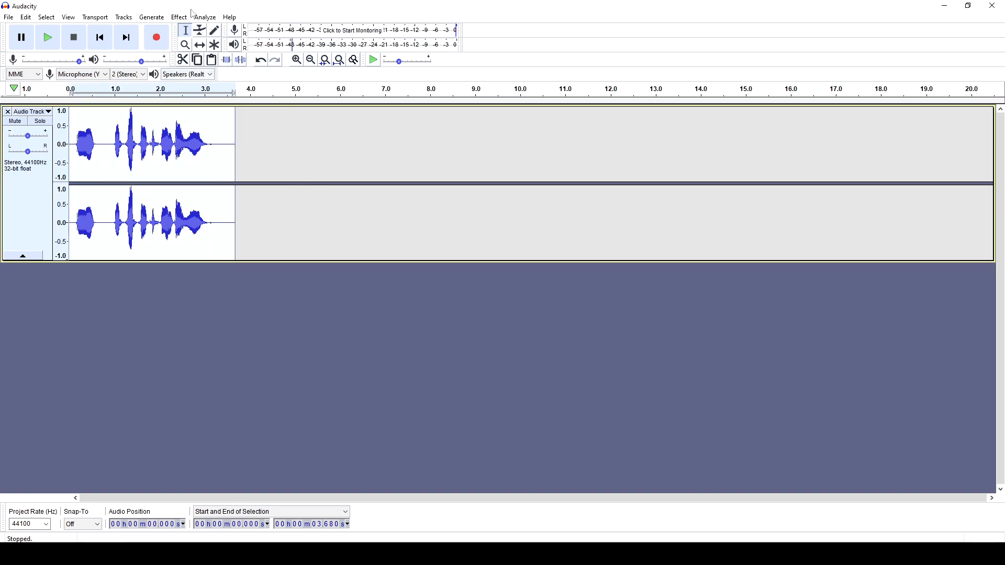
{"action": "left_click", "coordinate": [179, 17]}
{"action": "left_click", "coordinate": [225, 32]}
{"action": "left_click", "coordinate": [218, 165]}
{"action": "key", "text": "space"}
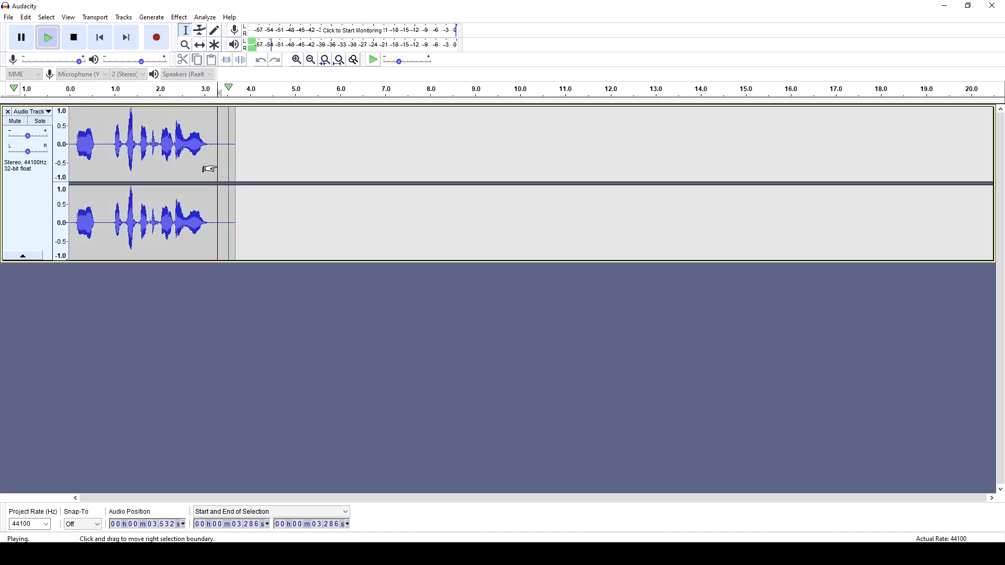
{"action": "left_click", "coordinate": [72, 146]}
{"action": "key", "text": "space"}
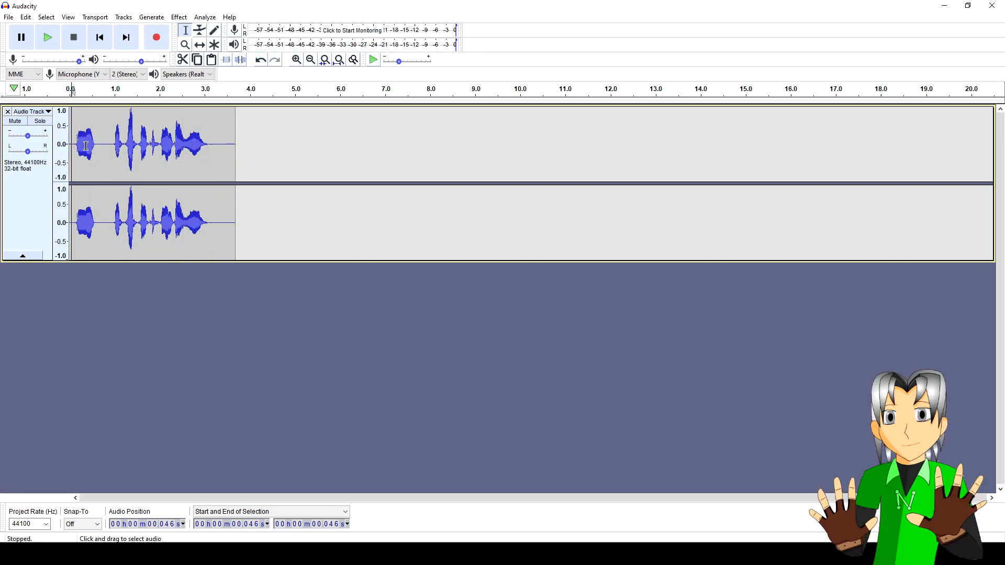
Try De-Clicker on the whole recording with the action Isolate changes, listen to the isolated clicks, and undo the effect.
{"action": "double_click", "coordinate": [220, 150]}
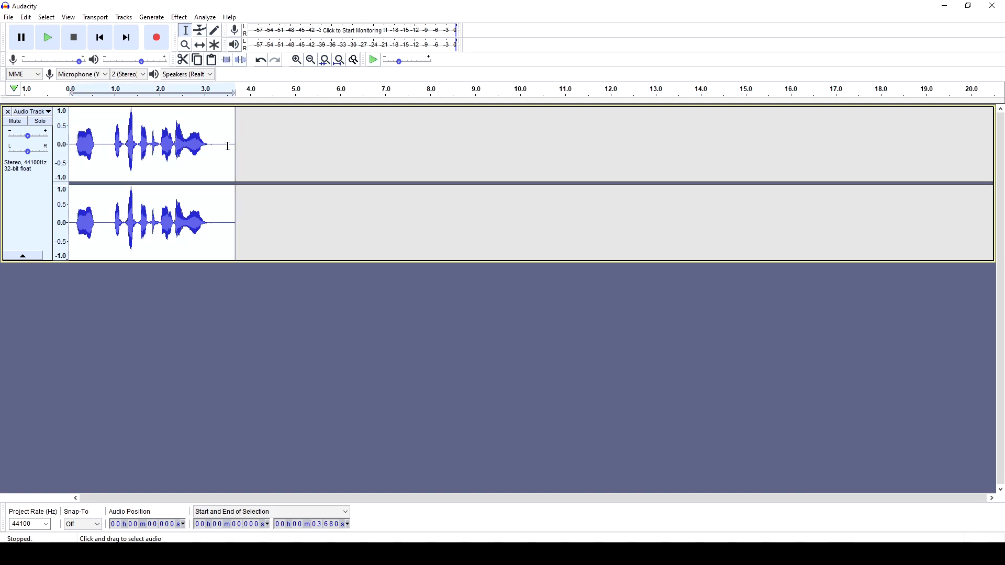
{"action": "left_click", "coordinate": [180, 17]}
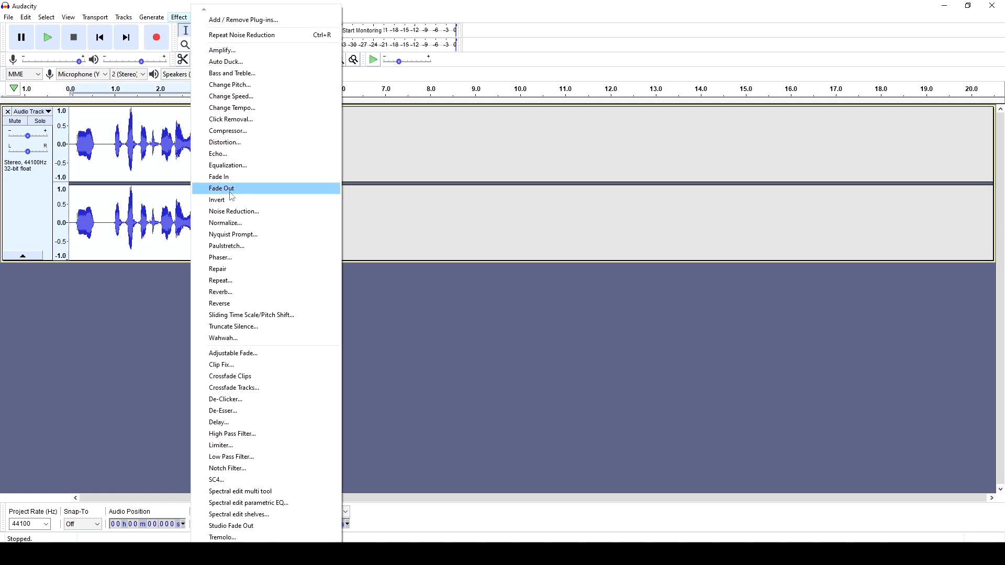
{"action": "left_click", "coordinate": [248, 402]}
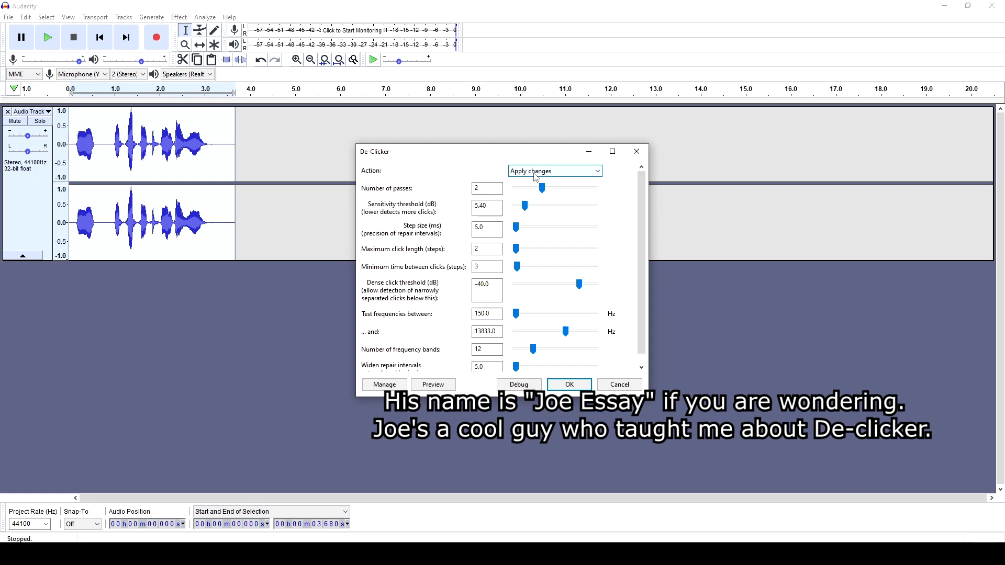
{"action": "left_click", "coordinate": [536, 177]}
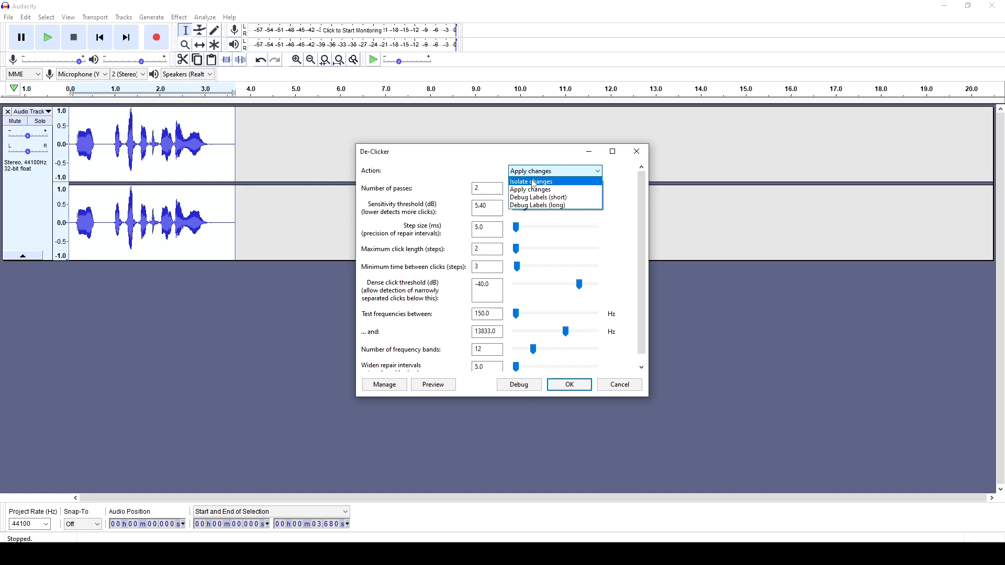
{"action": "left_click", "coordinate": [534, 182]}
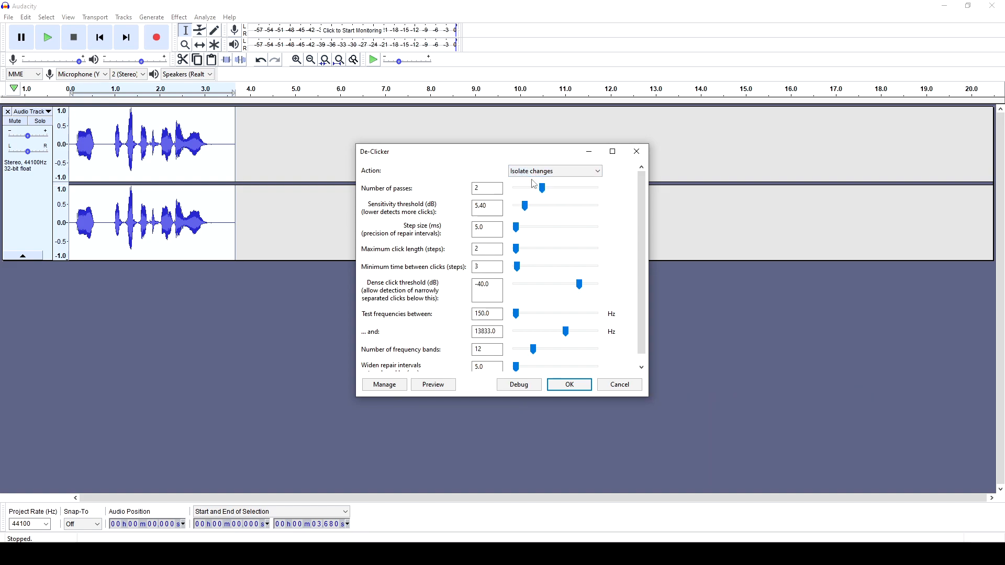
{"action": "left_click", "coordinate": [570, 386]}
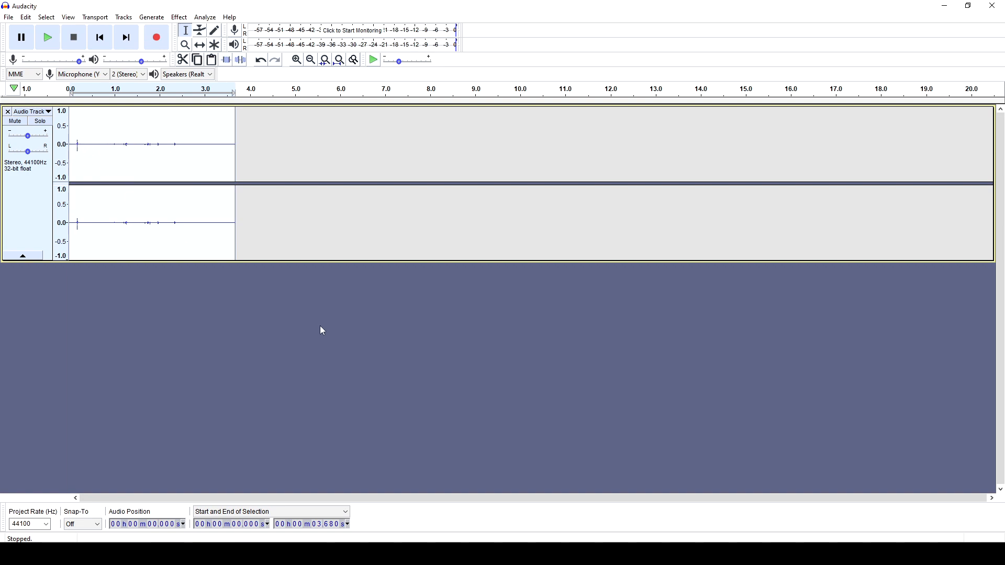
{"action": "key", "text": "space"}
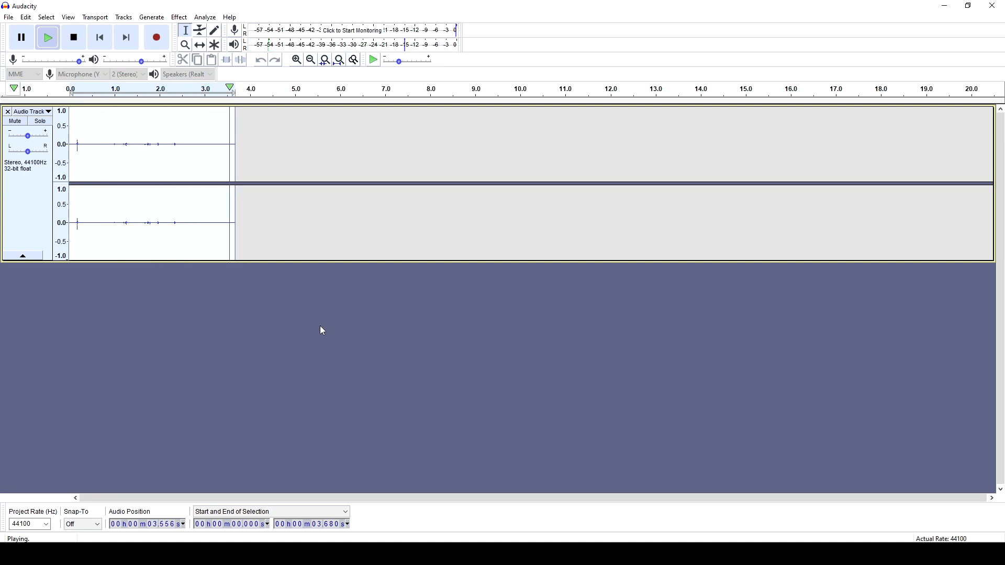
{"action": "key", "text": "ctrl+z"}
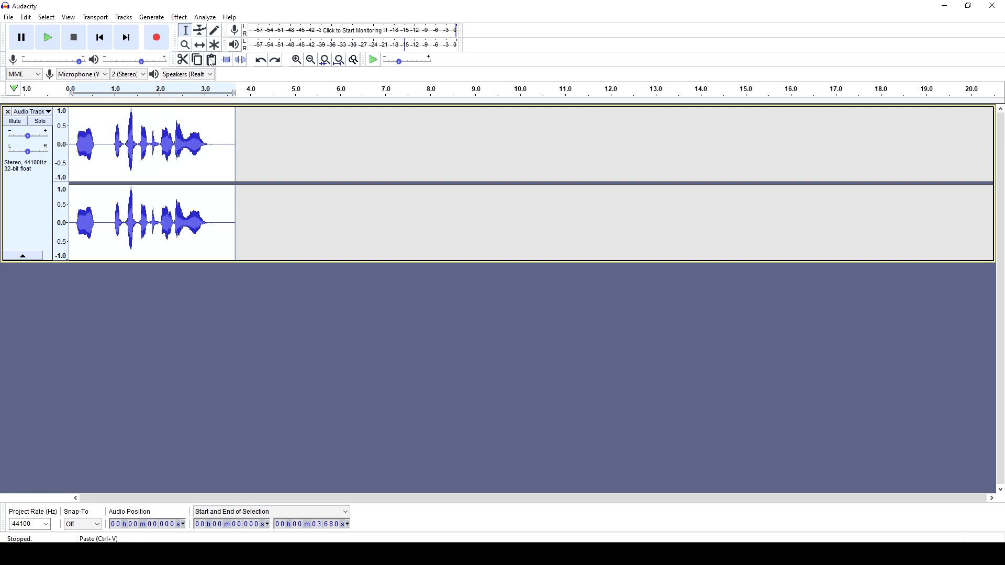
Run De-Clicker on the whole recording with the action Apply changes and play back the line.
{"action": "left_click", "coordinate": [179, 17]}
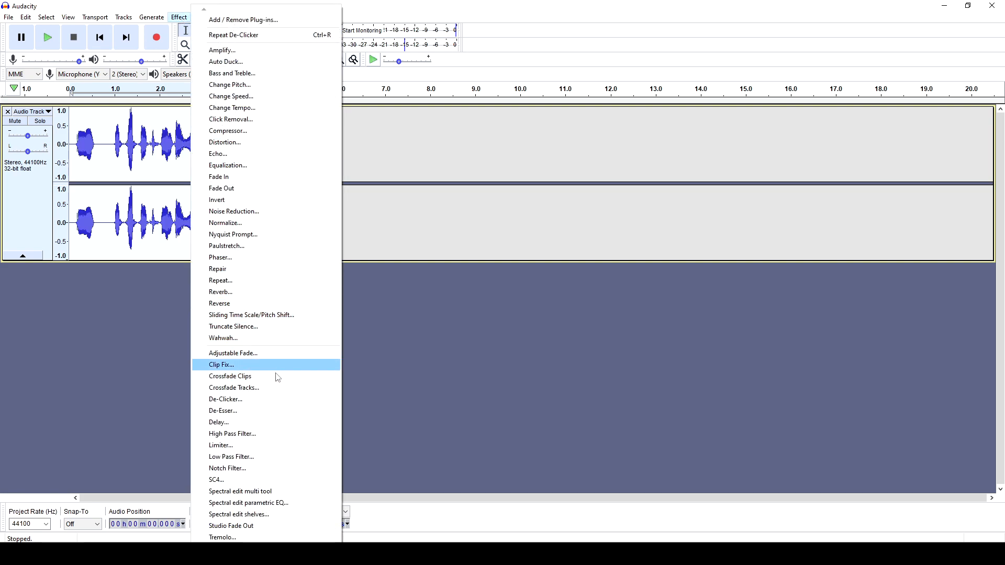
{"action": "left_click", "coordinate": [272, 400]}
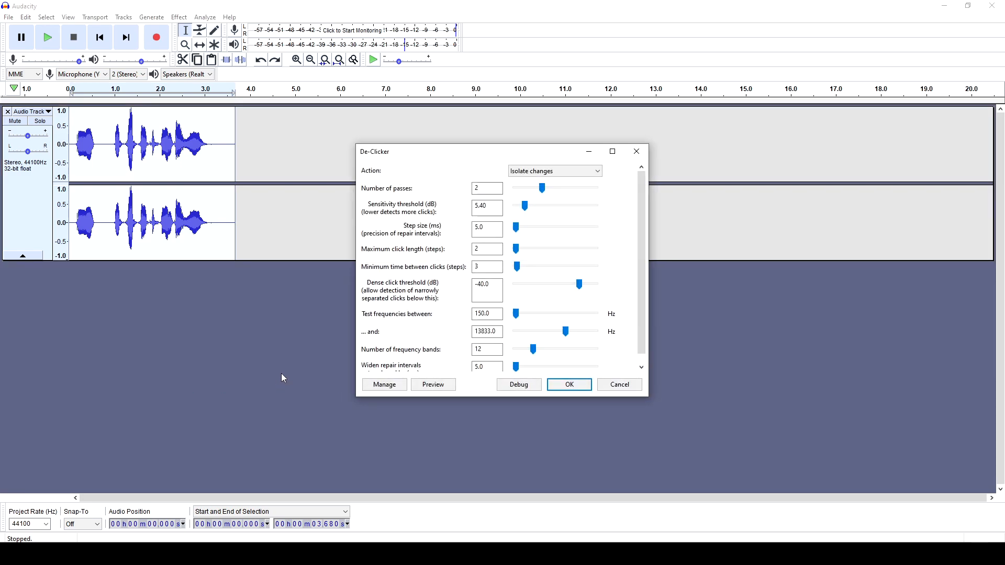
{"action": "left_click", "coordinate": [529, 171]}
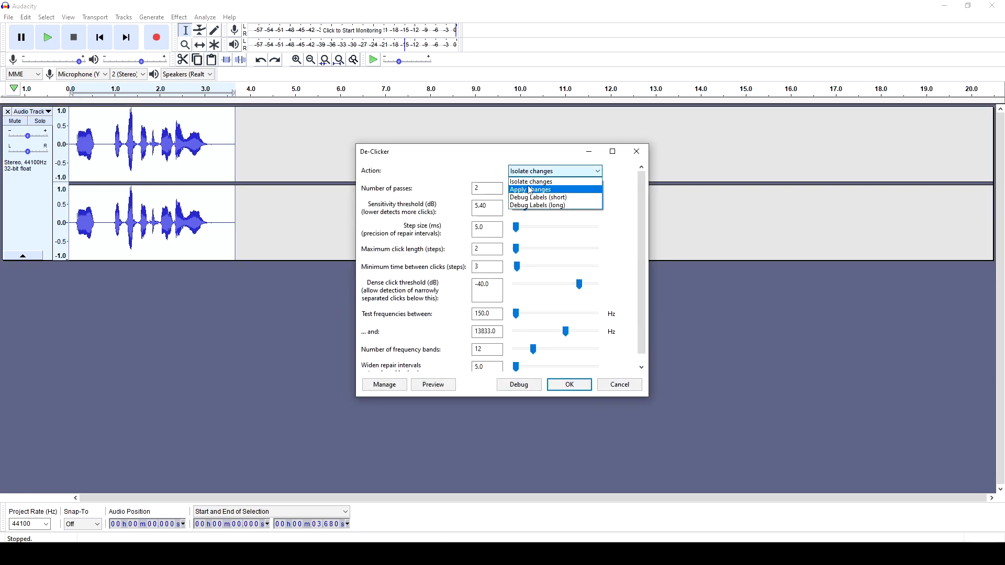
{"action": "left_click", "coordinate": [531, 188]}
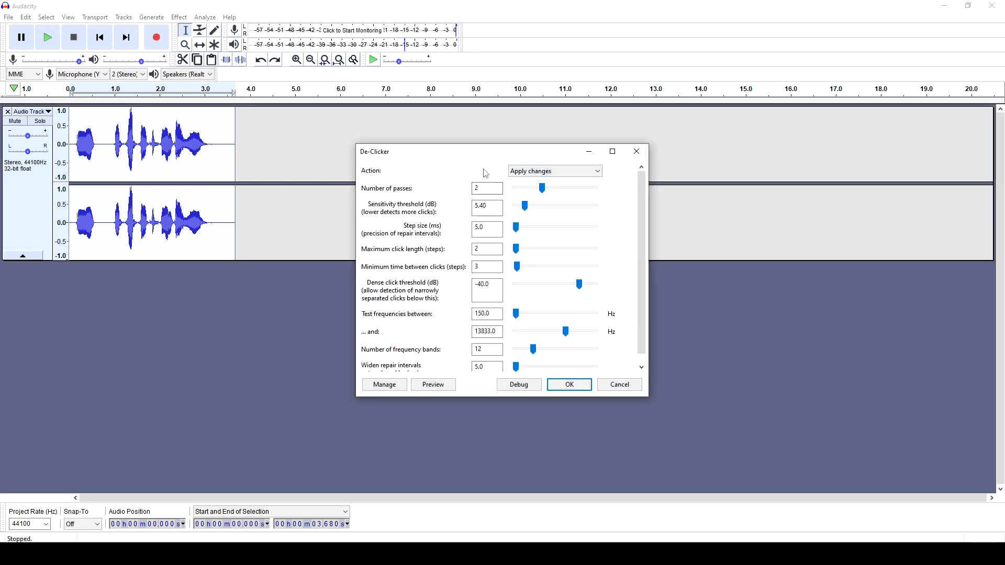
{"action": "left_click", "coordinate": [571, 386]}
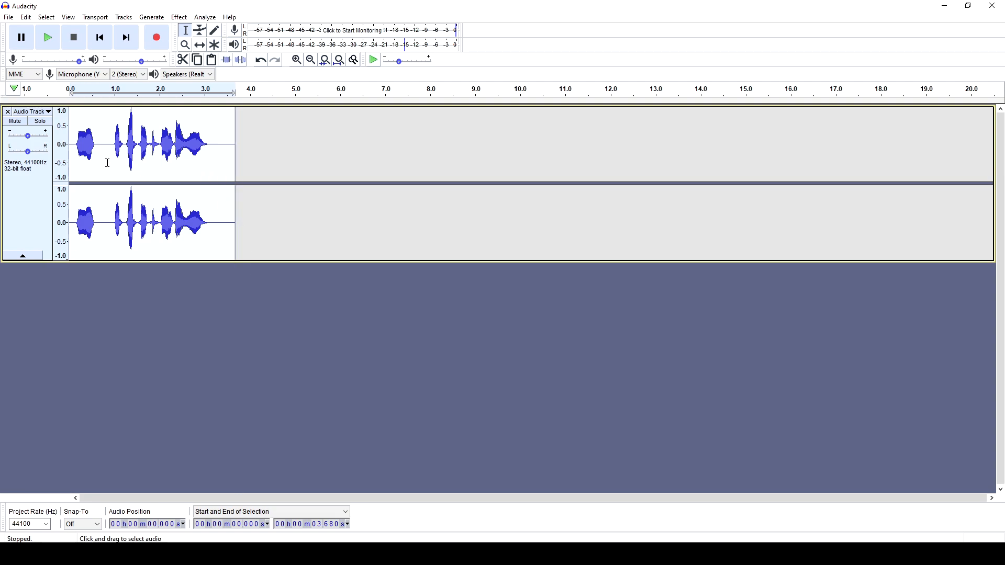
{"action": "left_click", "coordinate": [75, 147]}
{"action": "key", "text": "space"}
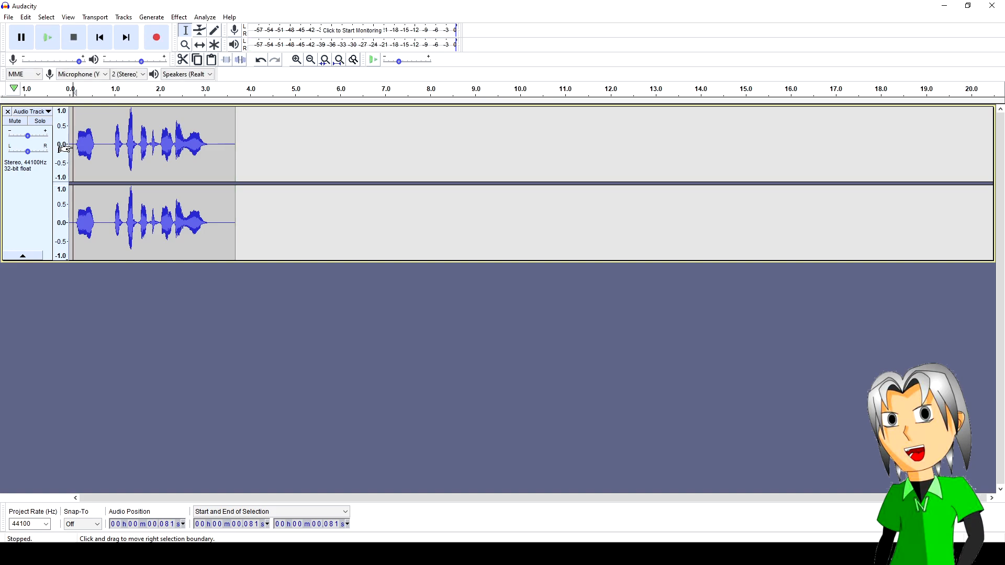
Preview Reverb on the whole recording, apply it with its current settings, and play back the line.
{"action": "key", "text": "ctrl+a"}
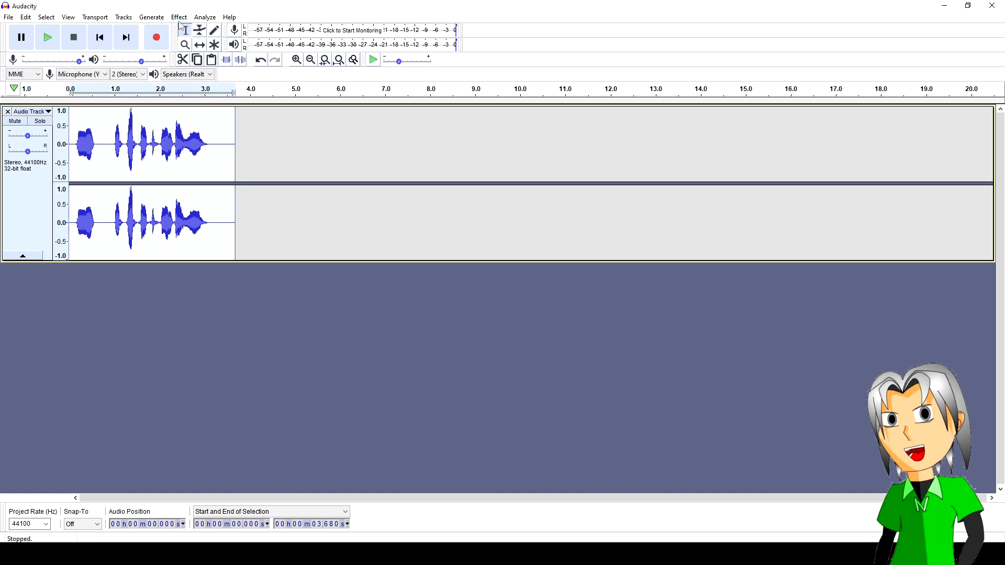
{"action": "left_click", "coordinate": [179, 18]}
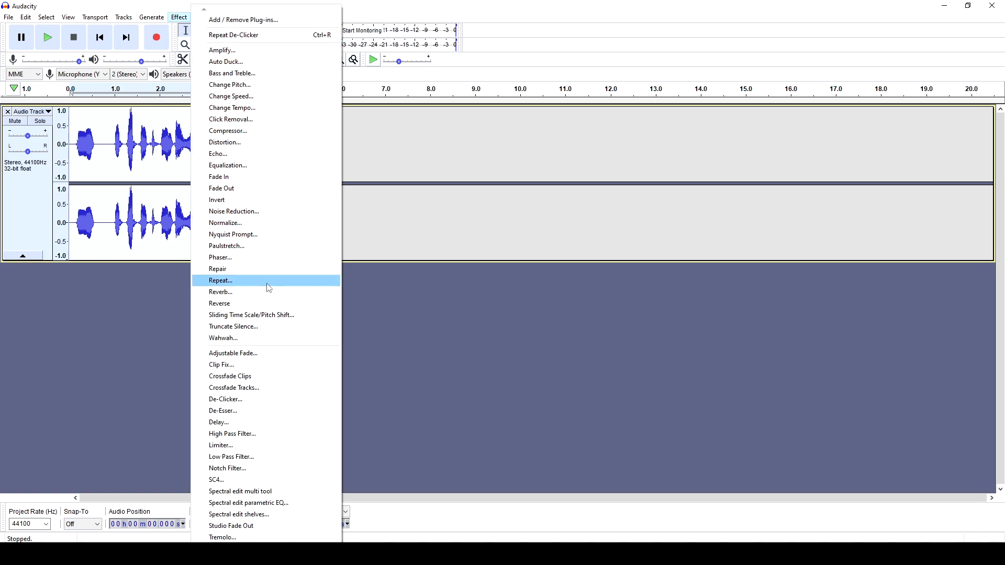
{"action": "left_click", "coordinate": [269, 297]}
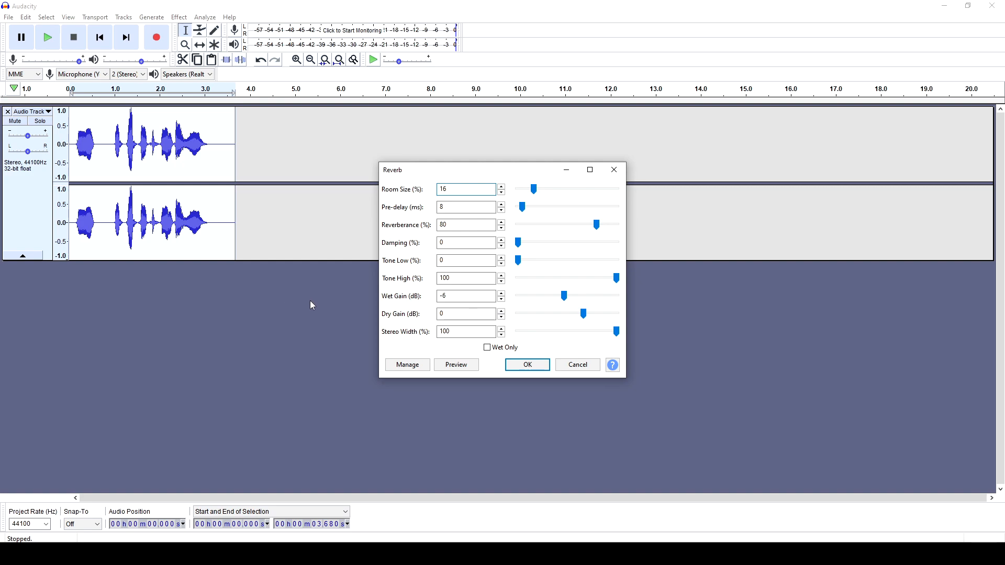
{"action": "left_click", "coordinate": [457, 365]}
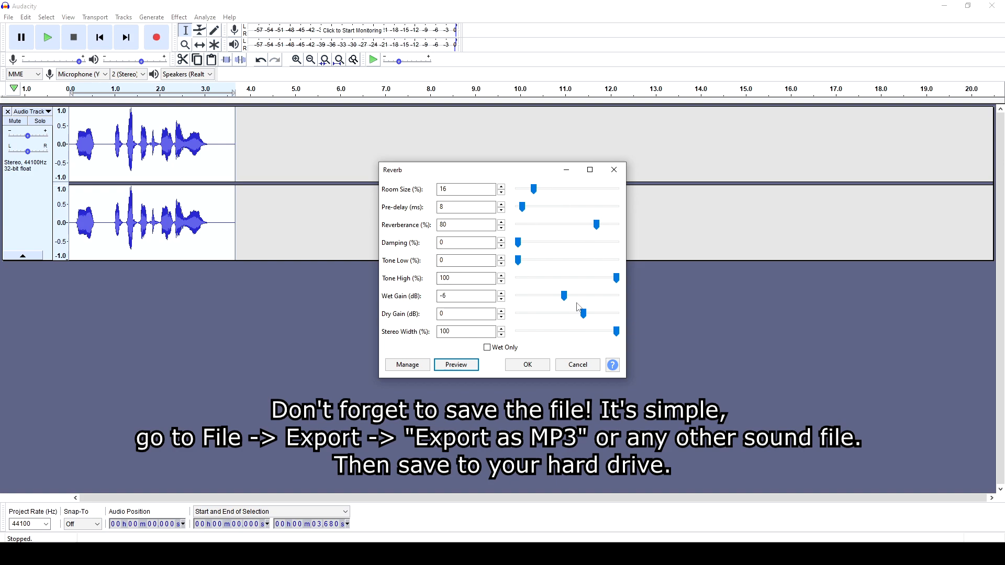
{"action": "left_click", "coordinate": [530, 369]}
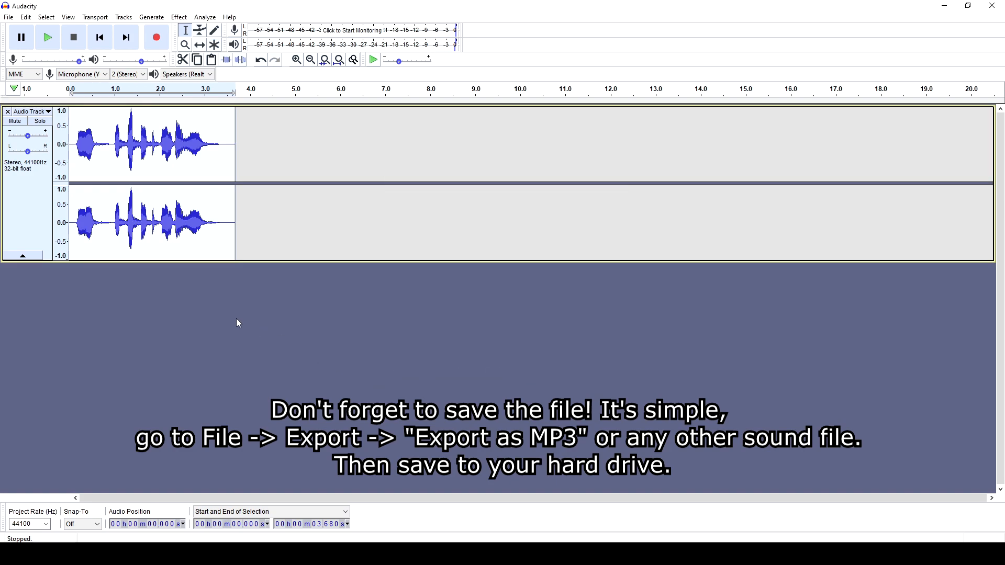
{"action": "key", "text": "space"}
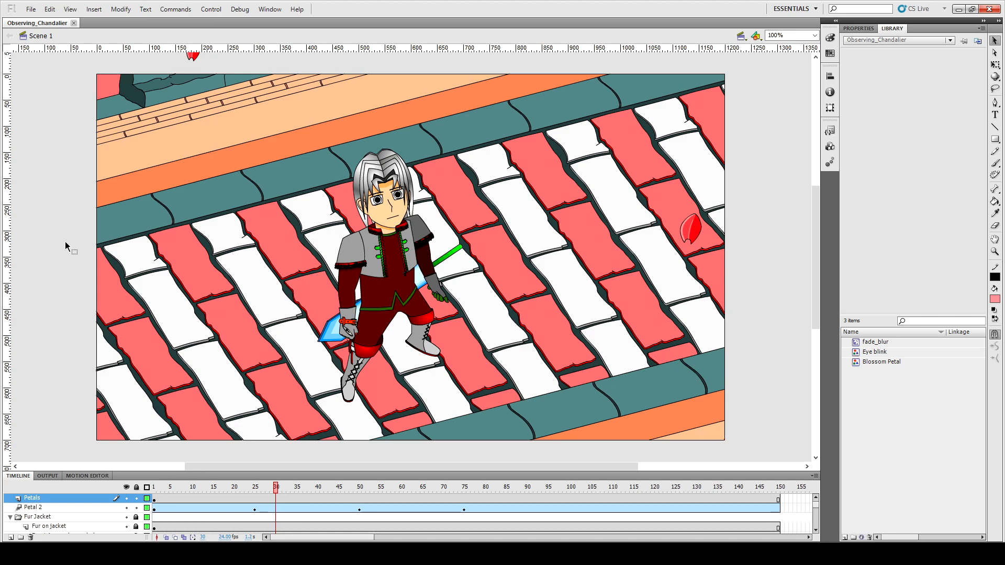
In Flash, import the voice recording "5.16hm, thisDC" from the Scene 5 - Woods folder into the Observing_Chandalier library.
{"action": "left_click", "coordinate": [31, 10]}
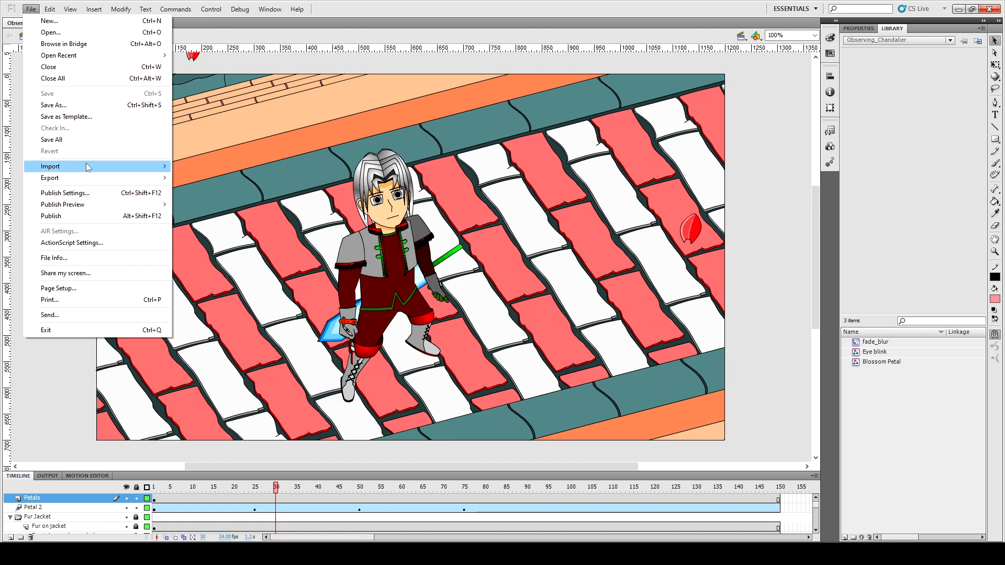
{"action": "mouse_move", "coordinate": [88, 168]}
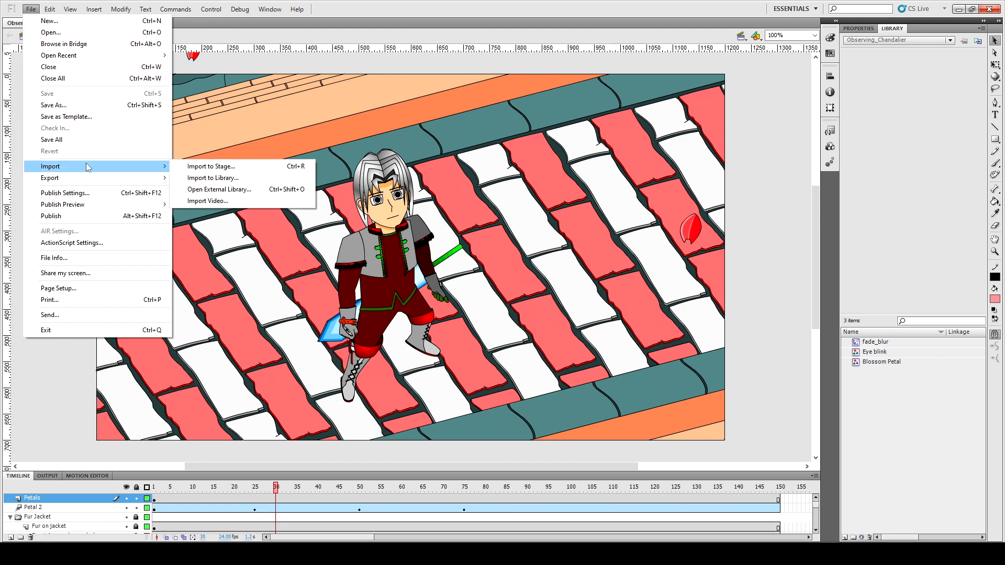
{"action": "left_click", "coordinate": [204, 180]}
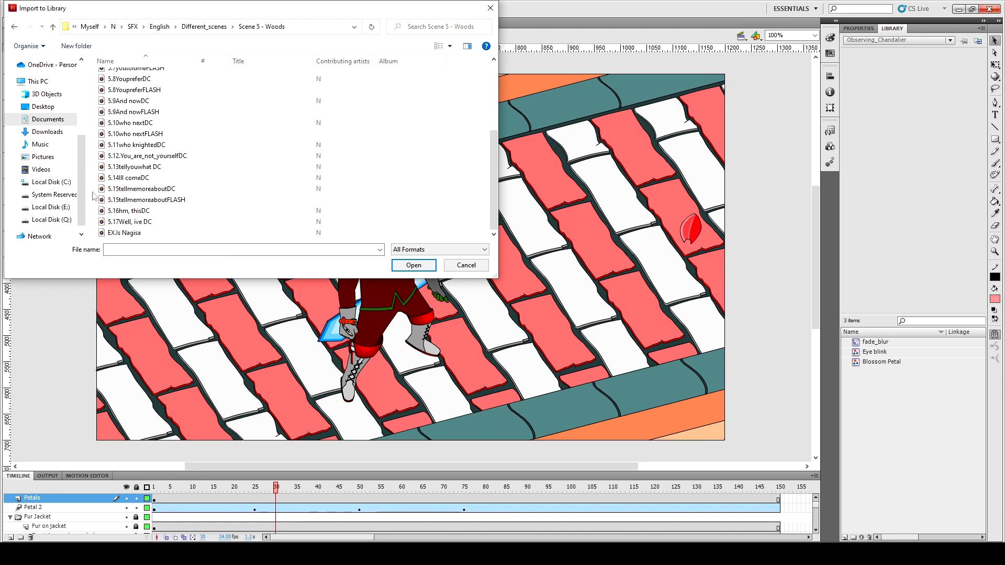
{"action": "double_click", "coordinate": [131, 210]}
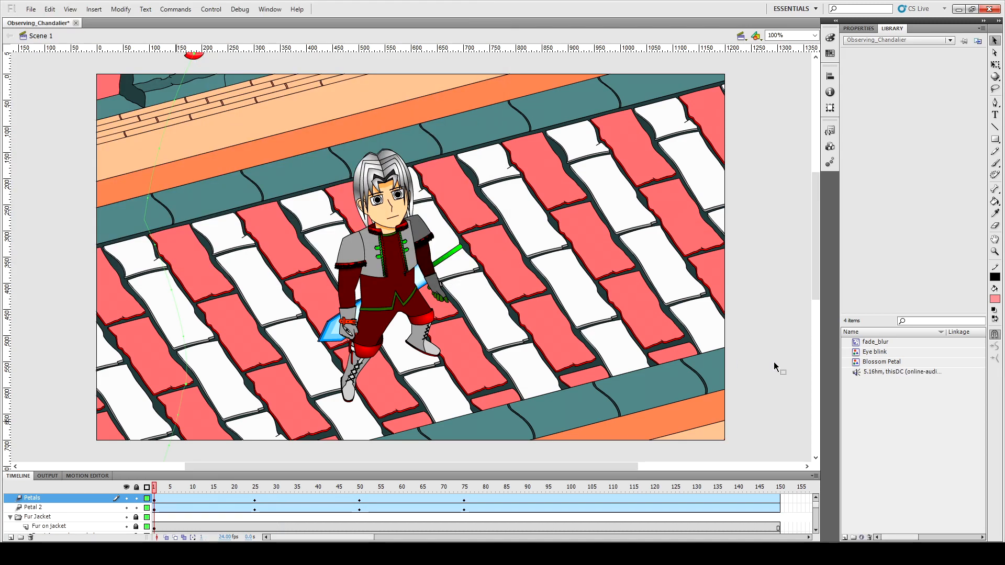
Insert a new layer above Petals and place the imported 5.16hm, thisDC sound on it from frame 1.
{"action": "left_click", "coordinate": [862, 372]}
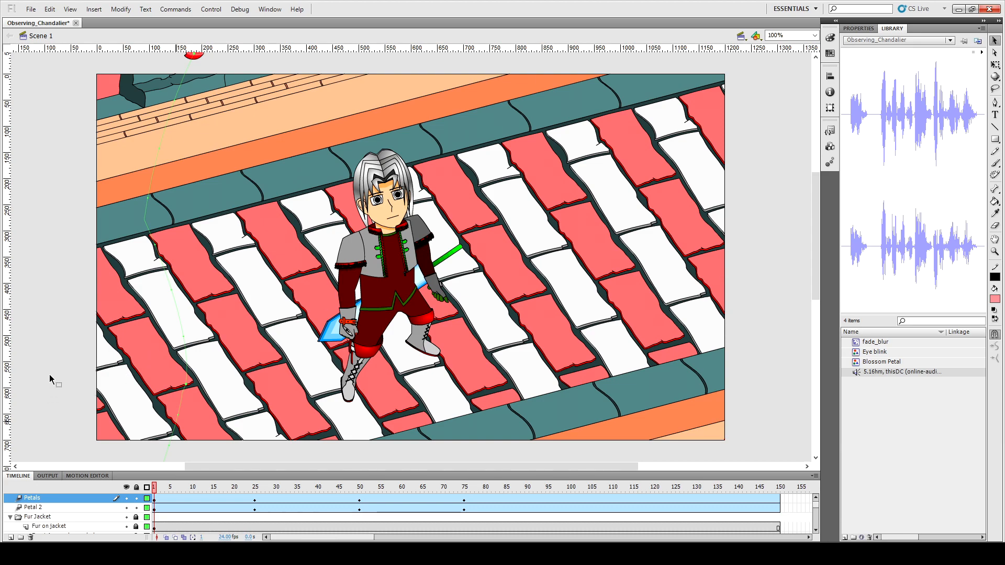
{"action": "right_click", "coordinate": [29, 502]}
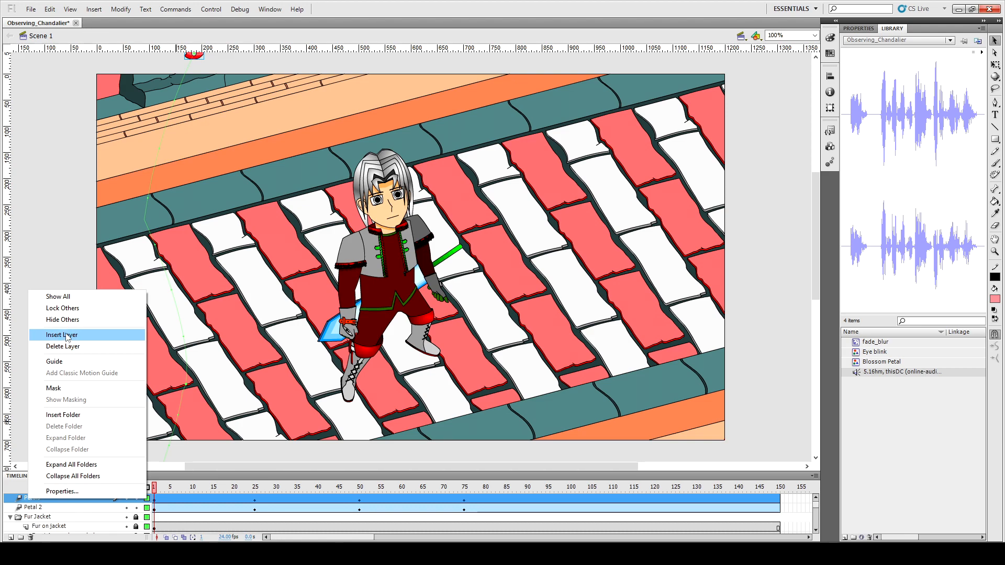
{"action": "left_click", "coordinate": [66, 337]}
{"action": "left_click_drag", "start_coordinate": [910, 128], "coordinate": [480, 248]}
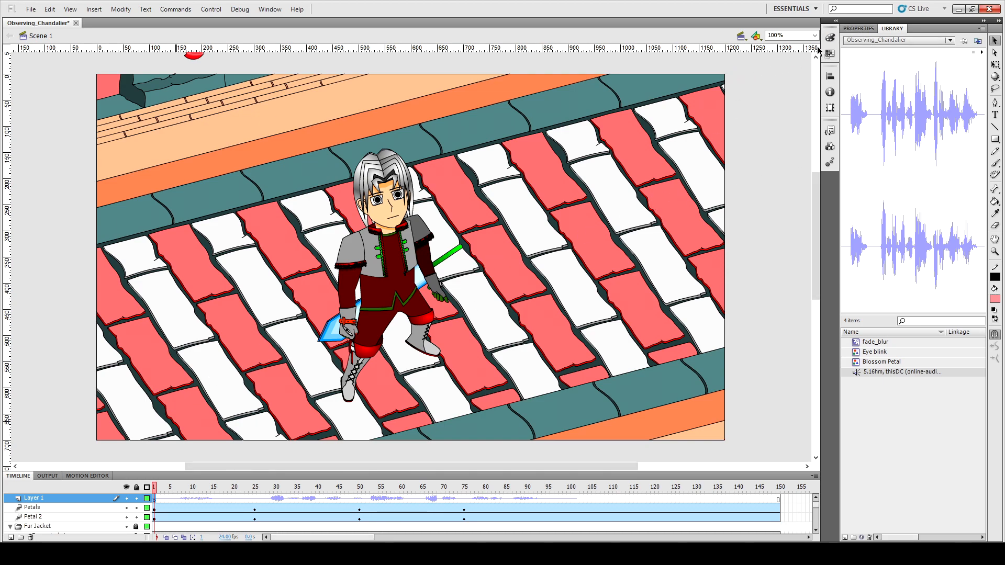
Set the voice sound's sync to Stream and play the animation from frame 1 with the audio.
{"action": "left_click", "coordinate": [858, 28]}
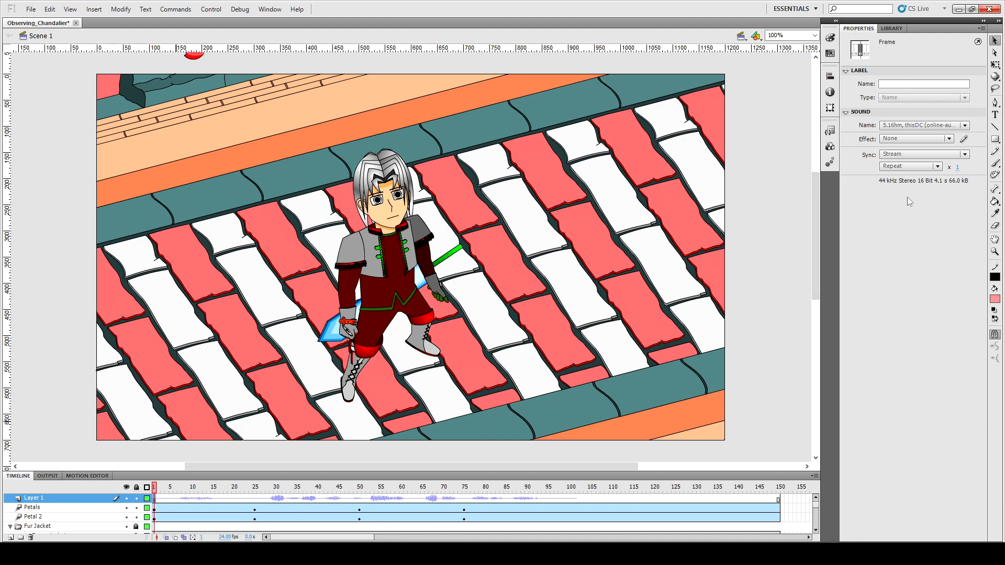
{"action": "left_click", "coordinate": [900, 157]}
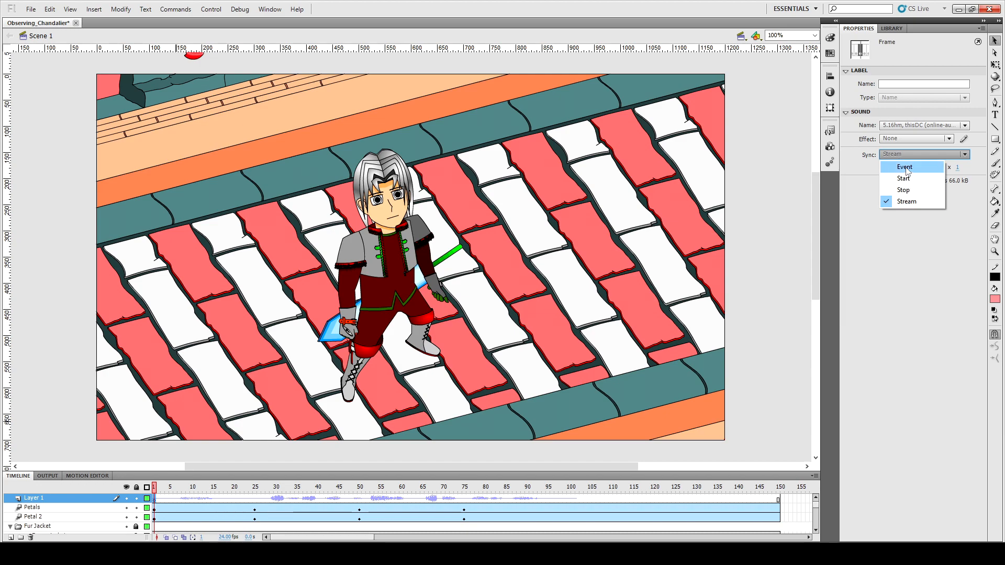
{"action": "left_click", "coordinate": [908, 202]}
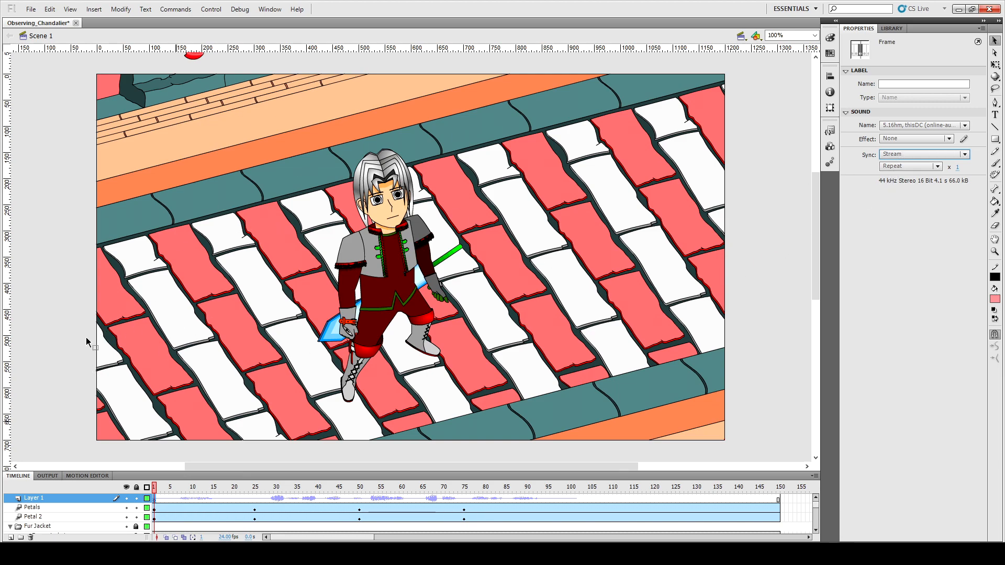
{"action": "left_click", "coordinate": [156, 490]}
{"action": "key", "text": "Return"}
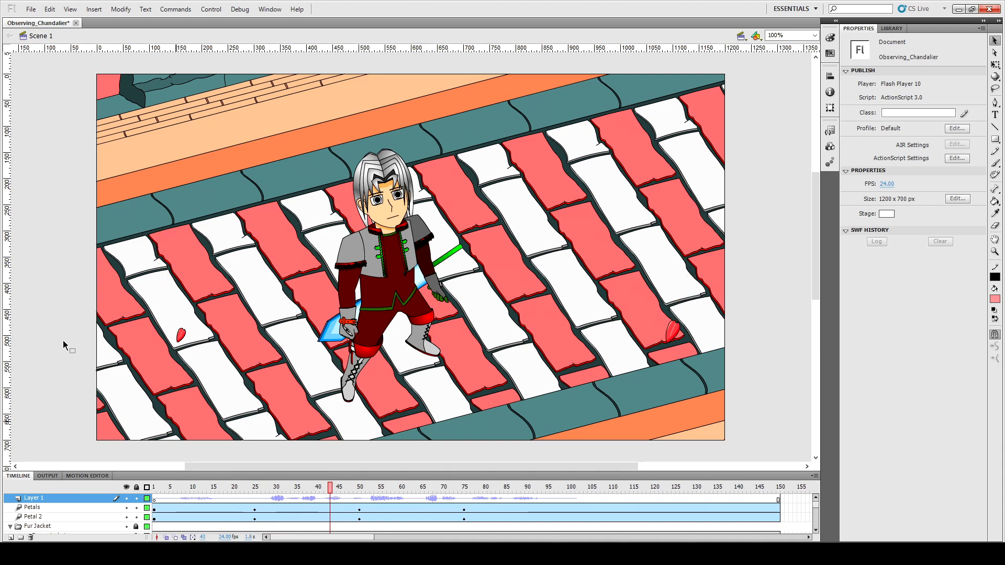